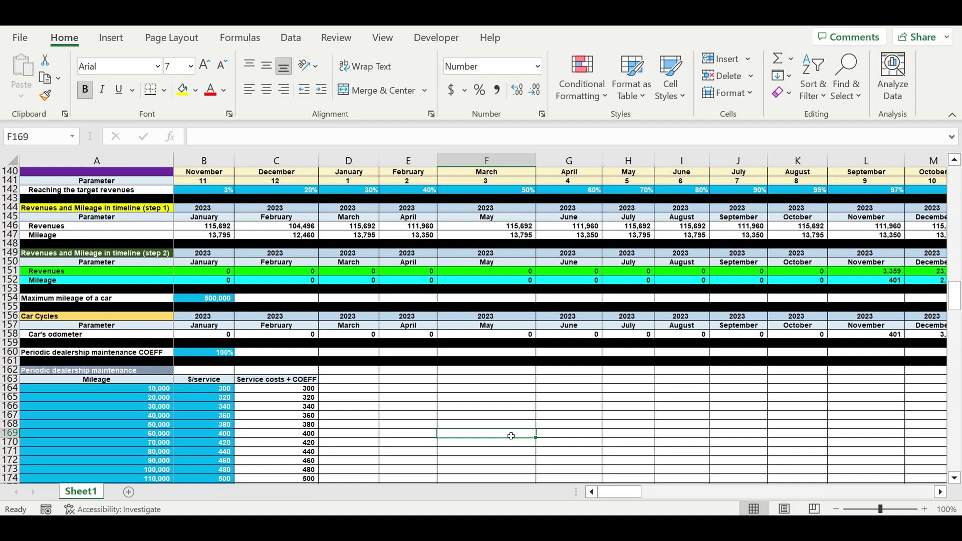
# Review the mileage intervals and the $/service costs in the Periodic dealership maintenance table
pyautogui.scroll(-2, 511, 436)
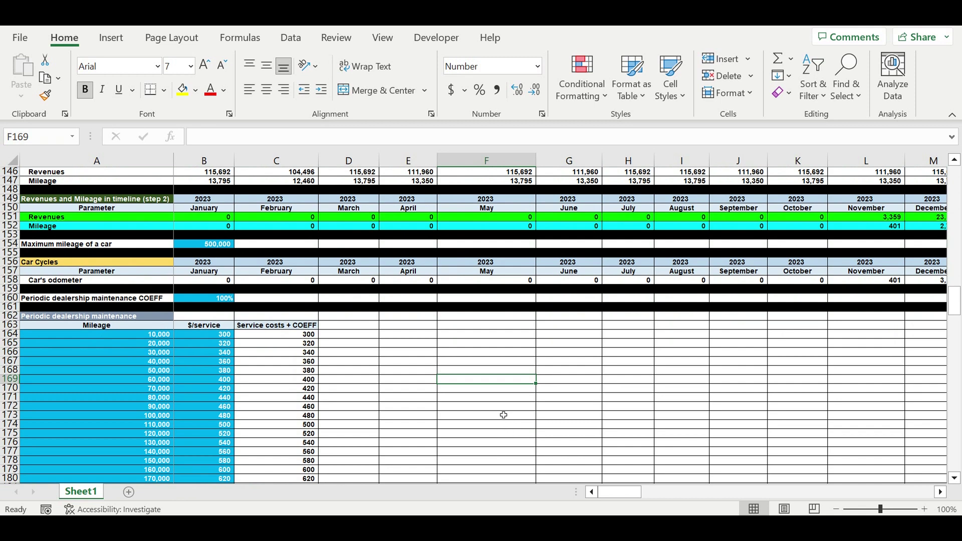
pyautogui.scroll(-1, 496, 413)
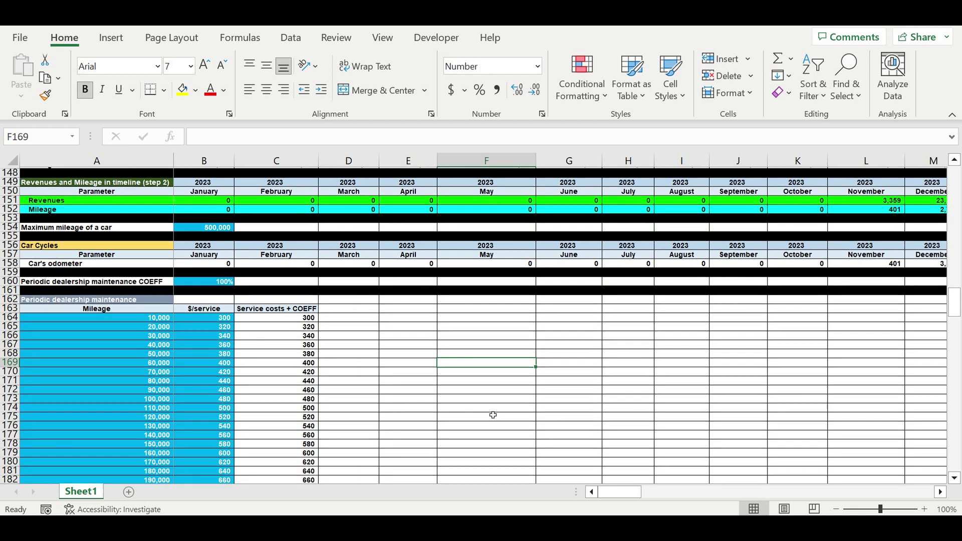
pyautogui.click(62, 290)
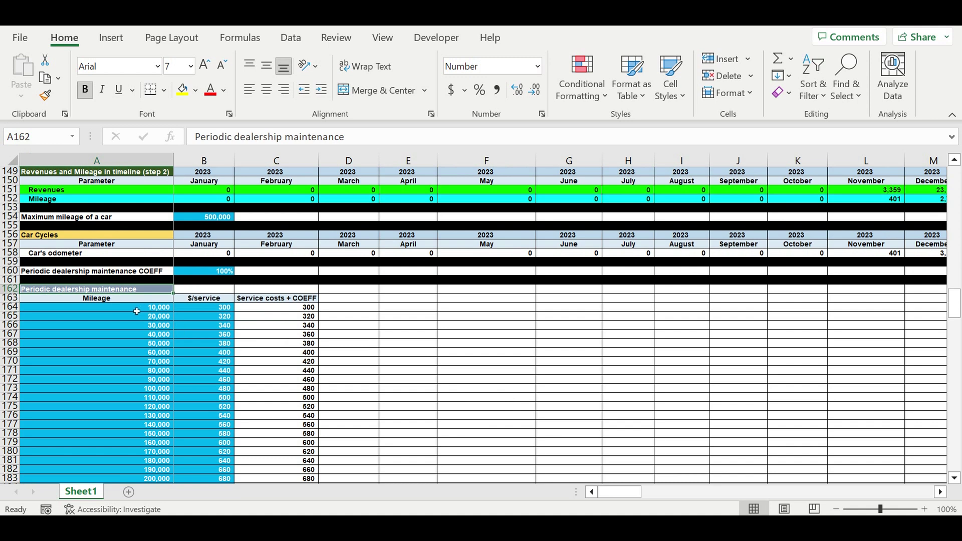
pyautogui.moveTo(136, 311); pyautogui.dragTo(126, 468)
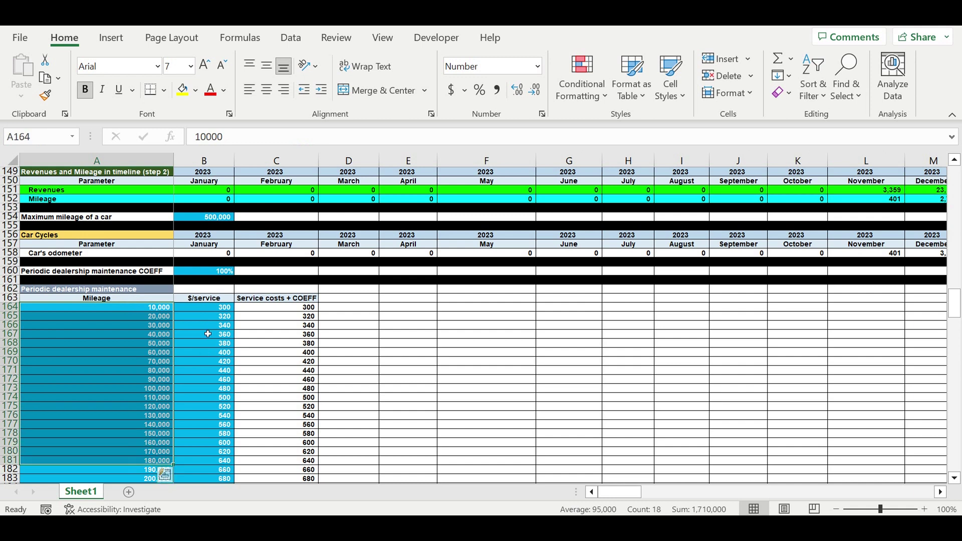
pyautogui.moveTo(216, 312); pyautogui.dragTo(216, 471)
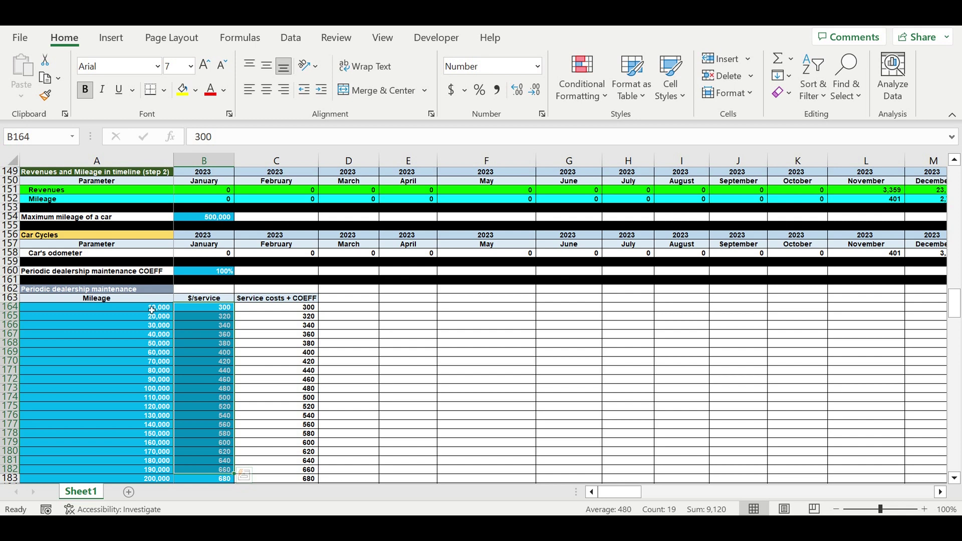
pyautogui.moveTo(149, 308); pyautogui.dragTo(151, 470)
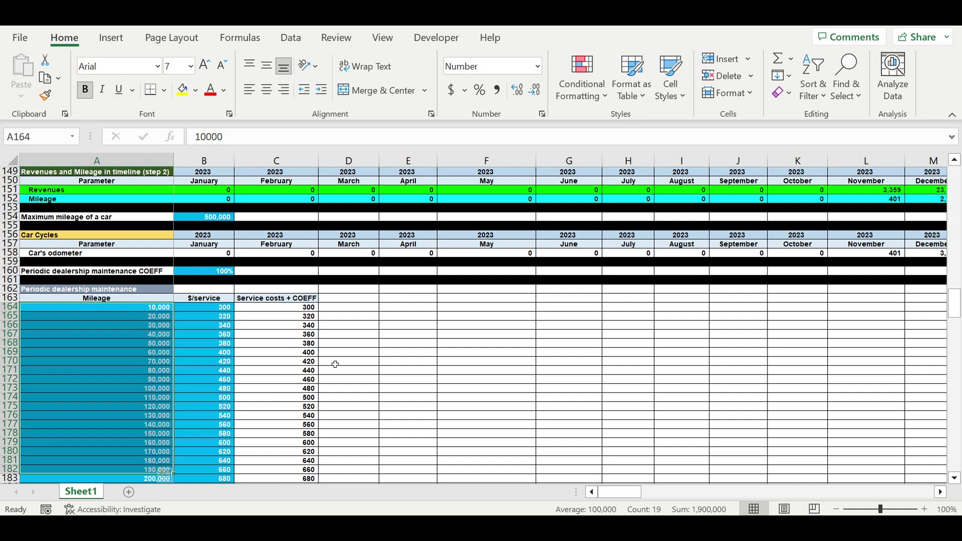
pyautogui.click(350, 357)
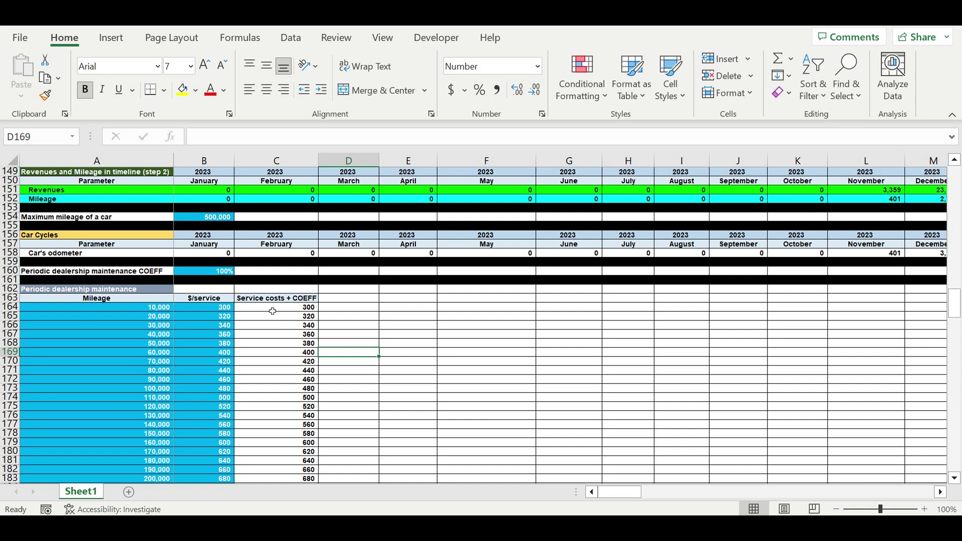
# Examine the model's first year in B1 and the Trips types inputs: mileage, duration, revenue, ON/OFF and the mileage coefficients
pyautogui.moveTo(955, 300); pyautogui.dragTo(955, 181)
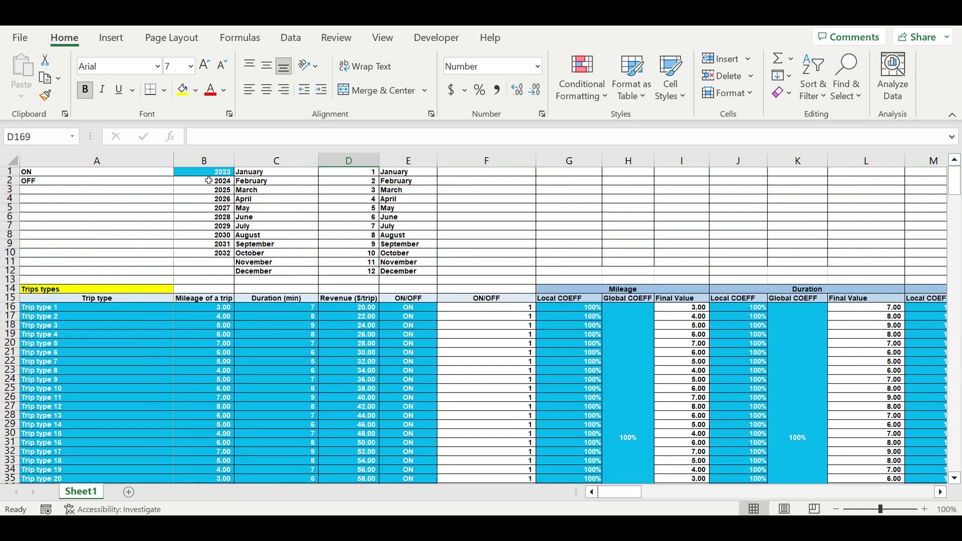
pyautogui.click(194, 176)
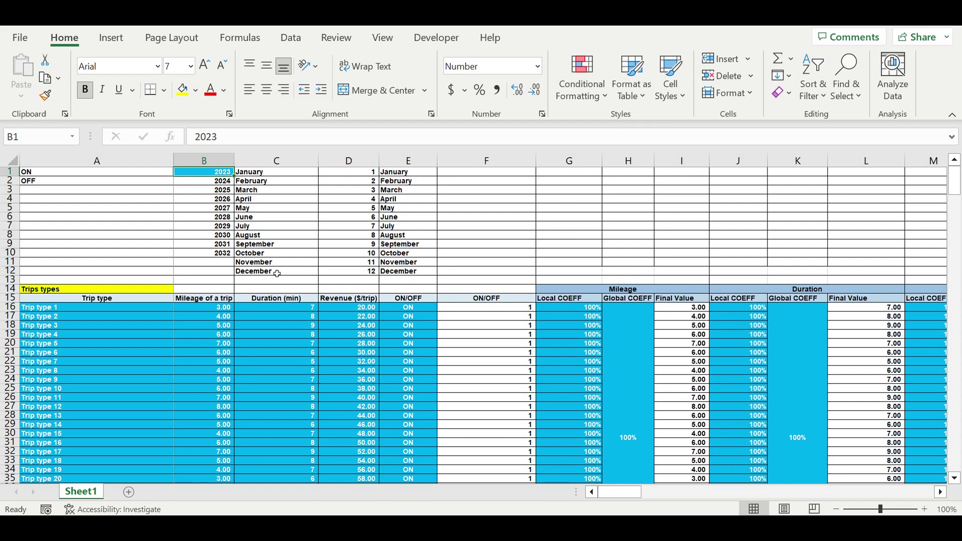
pyautogui.scroll(-1, 85, 286)
pyautogui.scroll(-2, 85, 286)
pyautogui.moveTo(68, 227); pyautogui.dragTo(75, 430)
pyautogui.moveTo(205, 227); pyautogui.dragTo(203, 445)
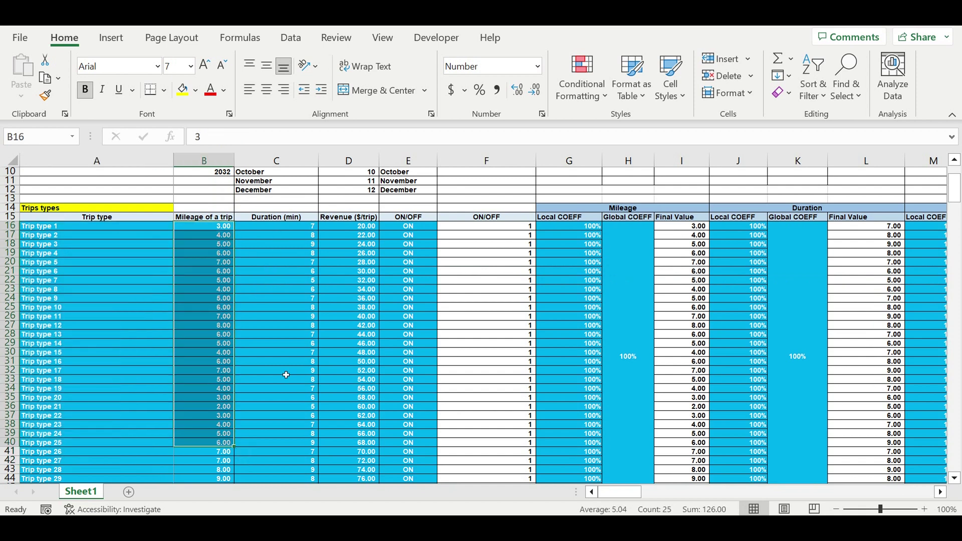
pyautogui.moveTo(278, 234); pyautogui.dragTo(278, 461)
pyautogui.moveTo(353, 229); pyautogui.dragTo(388, 439)
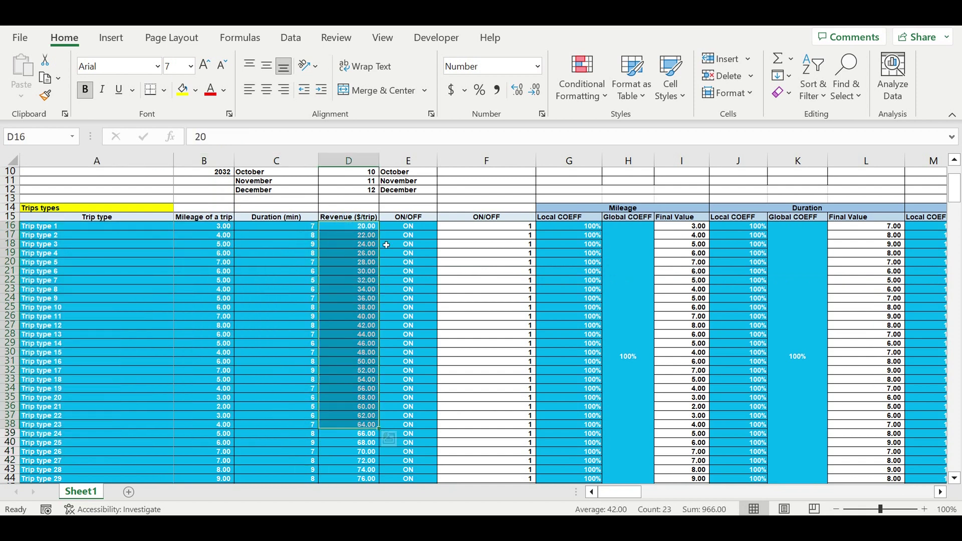
pyautogui.moveTo(418, 229); pyautogui.dragTo(408, 477)
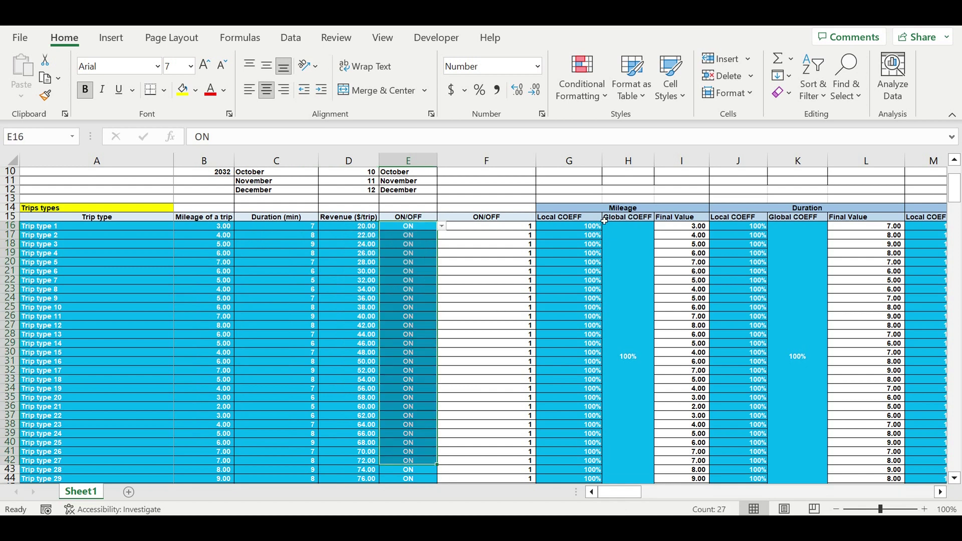
pyautogui.moveTo(584, 230); pyautogui.dragTo(625, 396)
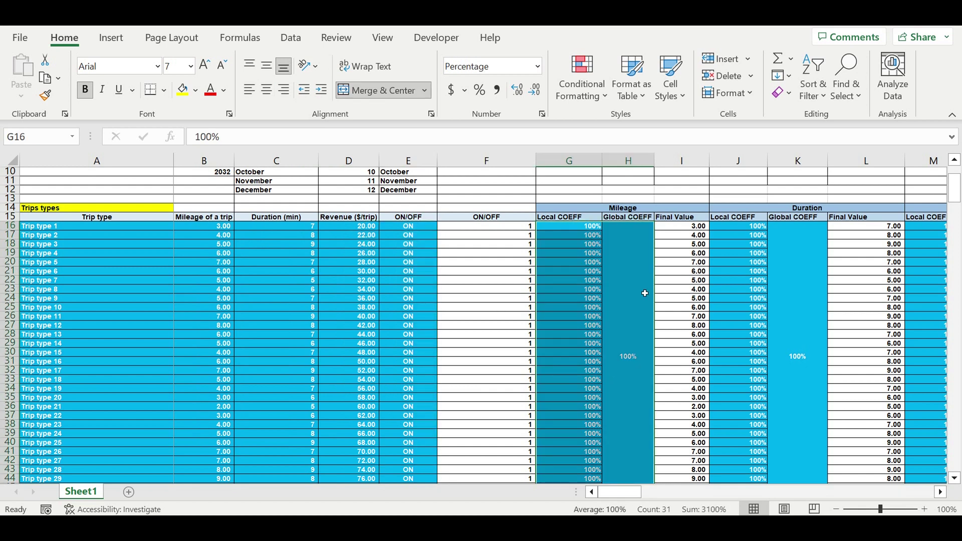
pyautogui.moveTo(630, 498)
pyautogui.mouseDown()
pyautogui.moveTo(691, 499)
pyautogui.moveTo(641, 499)
pyautogui.mouseUp()
# Review the weekday trip tables from Monday to Wednesday, checking amounts of trips, local coefficients and ON/OFF switches
pyautogui.scroll(-9, 292, 357)
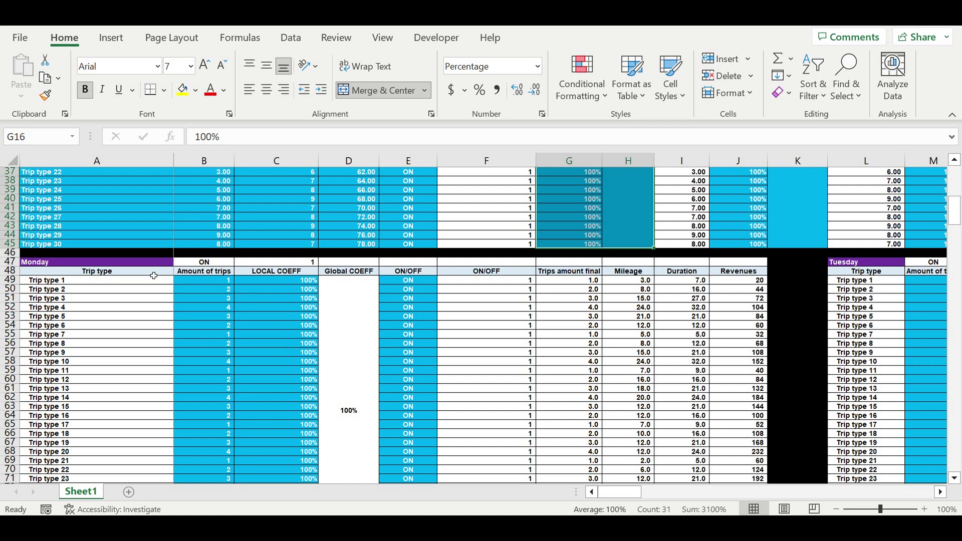
pyautogui.click(200, 284)
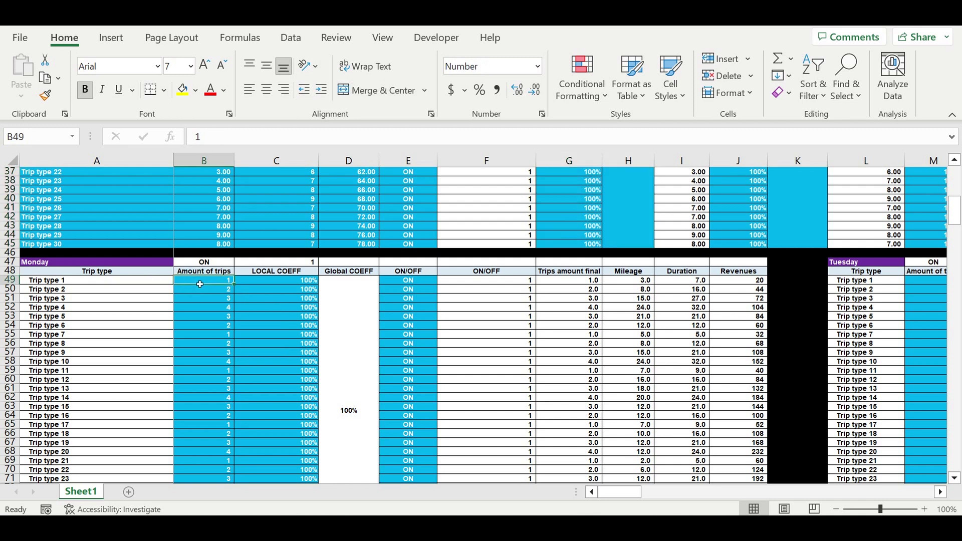
pyautogui.click(73, 264)
pyautogui.moveTo(210, 281); pyautogui.dragTo(205, 443)
pyautogui.moveTo(289, 281); pyautogui.dragTo(300, 443)
pyautogui.moveTo(409, 280); pyautogui.dragTo(408, 406)
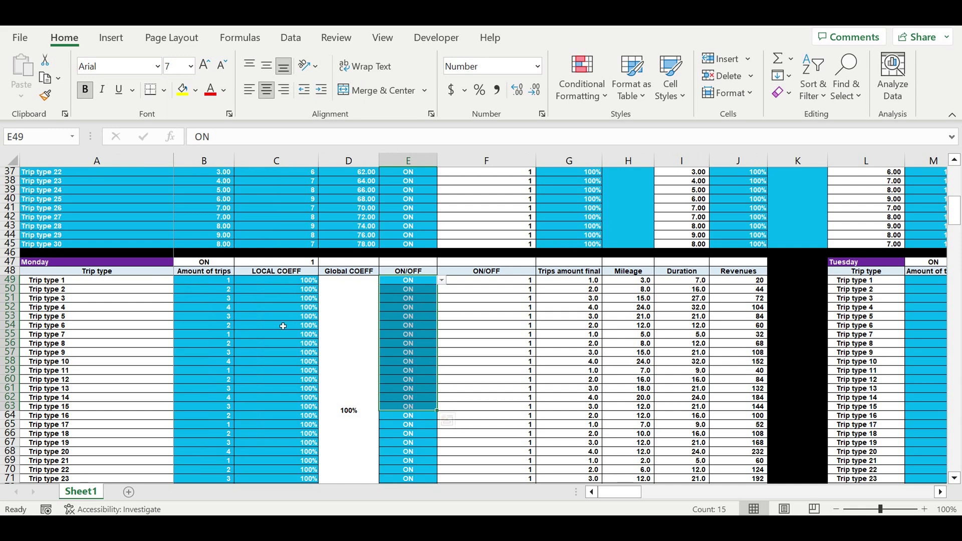
pyautogui.moveTo(635, 494); pyautogui.dragTo(267, 300)
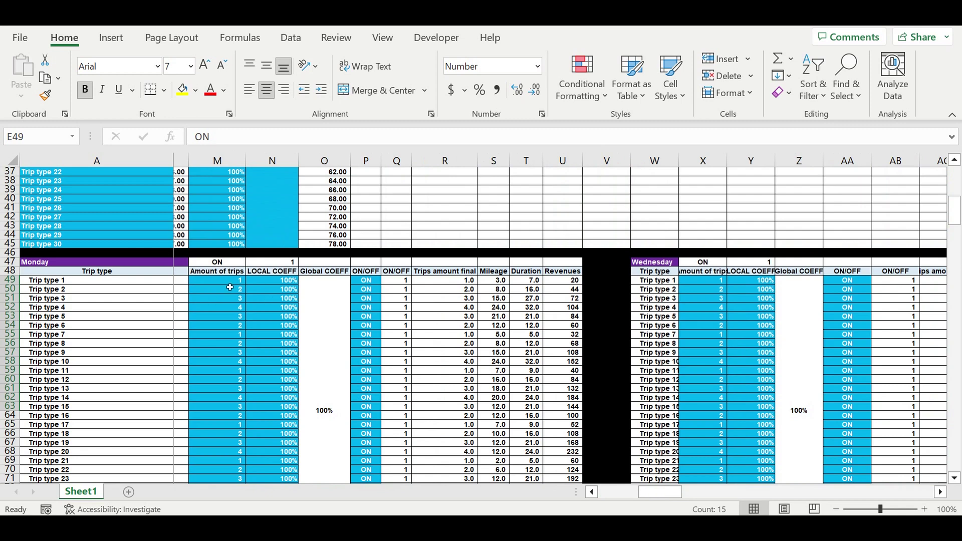
pyautogui.moveTo(712, 284); pyautogui.dragTo(707, 416)
pyautogui.click(651, 263)
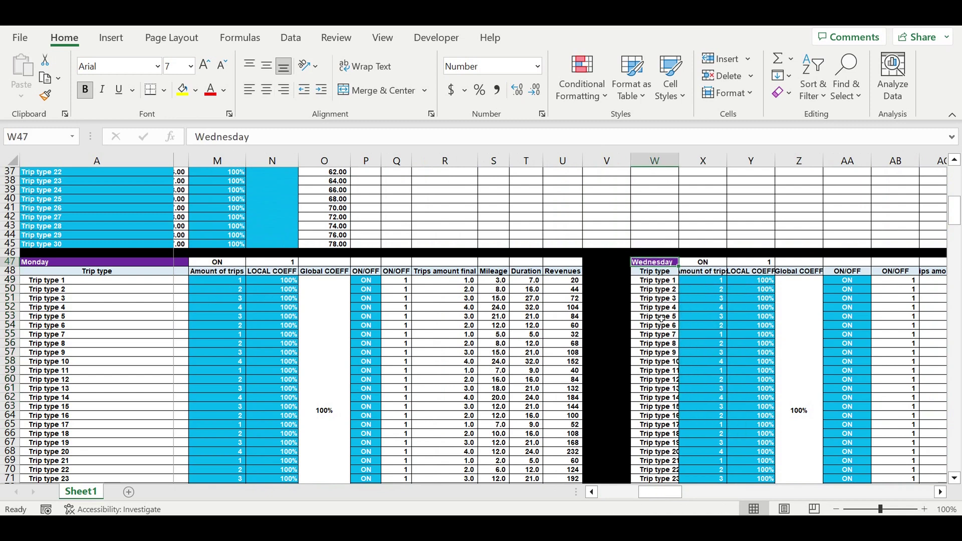
# Examine the Revenues consolidation table's Day ON/OFF switches, Amount of services COEFF, Mileage MAX and Duration MAX inputs
pyautogui.moveTo(671, 495); pyautogui.dragTo(622, 495)
pyautogui.scroll(-4, 448, 353)
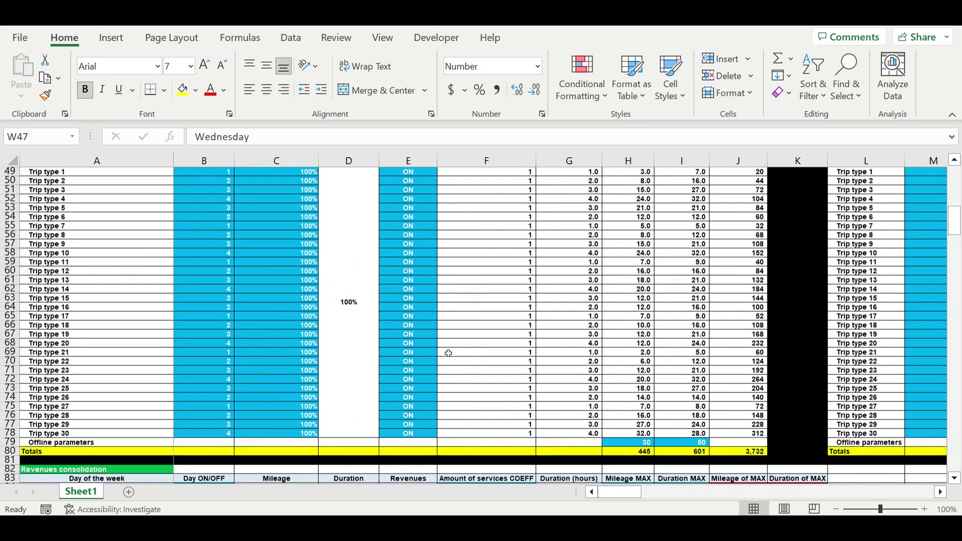
pyautogui.scroll(-9, 449, 353)
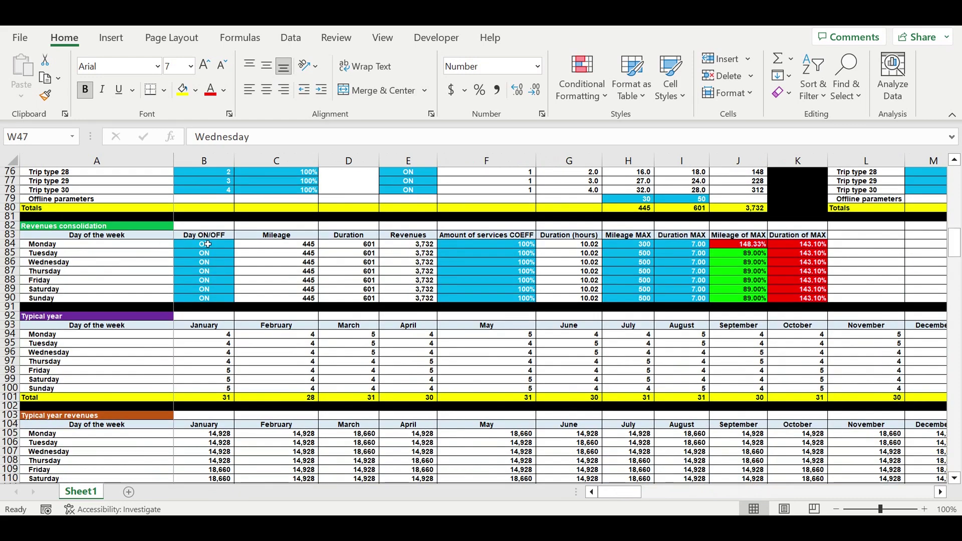
pyautogui.moveTo(209, 245); pyautogui.dragTo(211, 303)
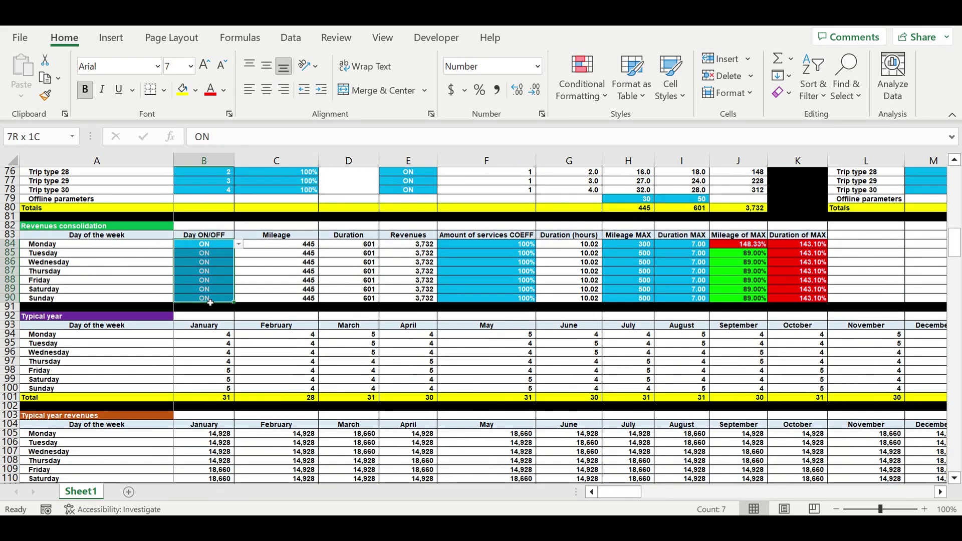
pyautogui.click(76, 248)
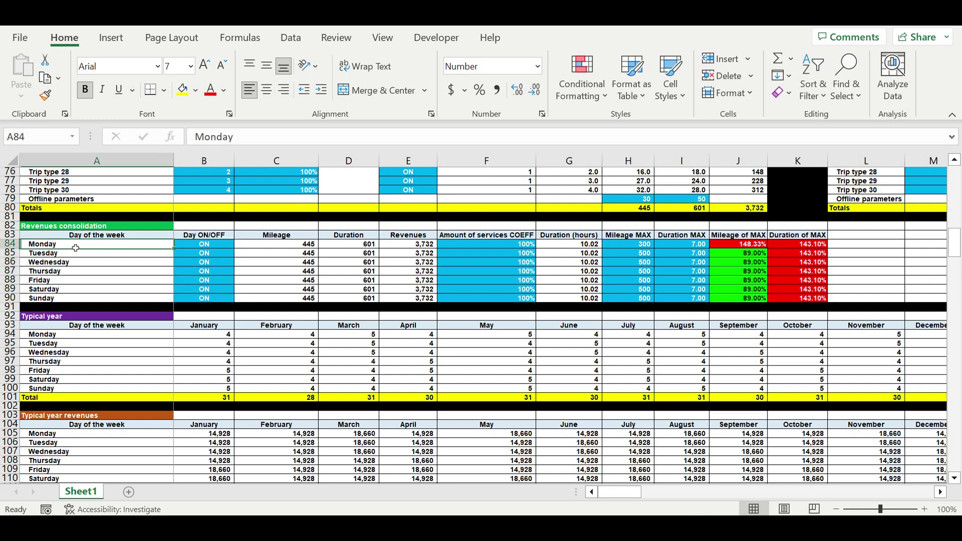
pyautogui.click(209, 285)
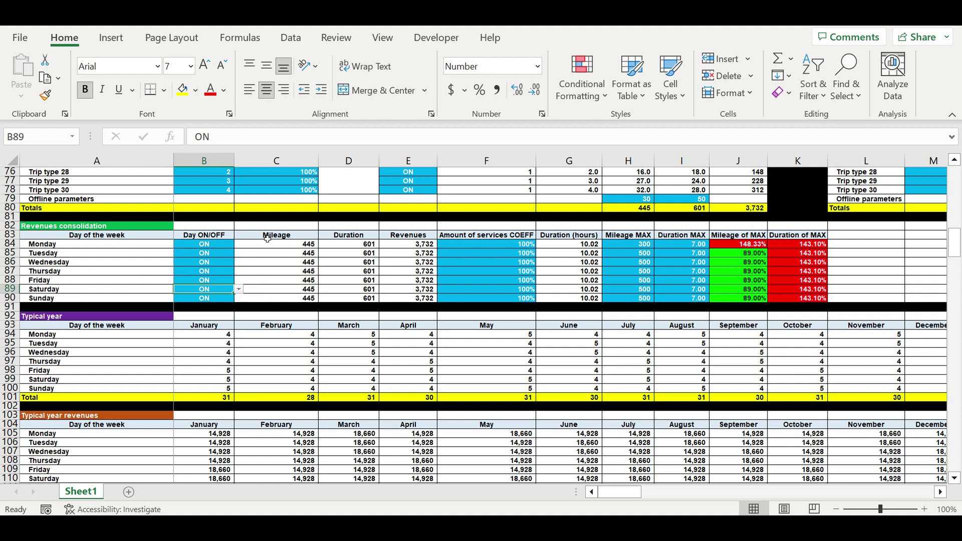
pyautogui.moveTo(510, 245); pyautogui.dragTo(520, 293)
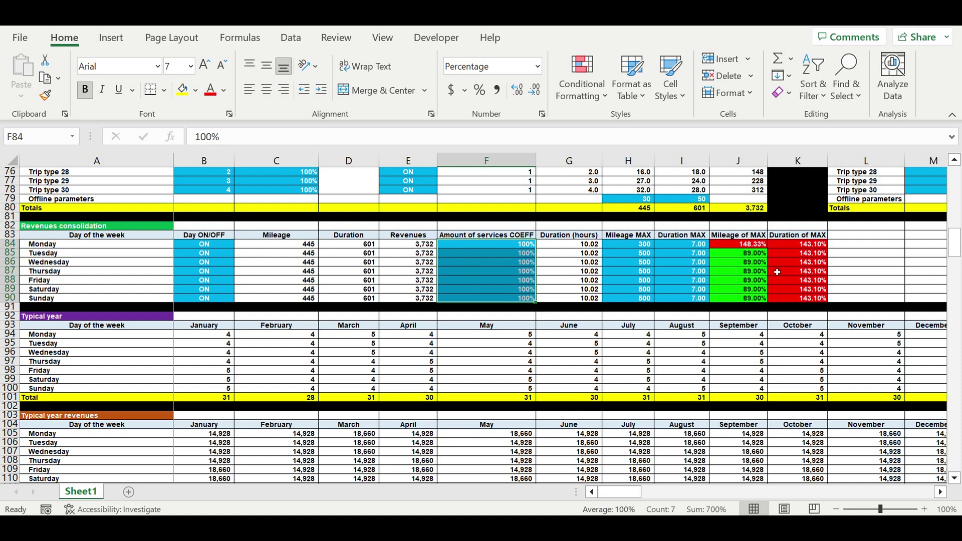
pyautogui.moveTo(644, 246); pyautogui.dragTo(680, 300)
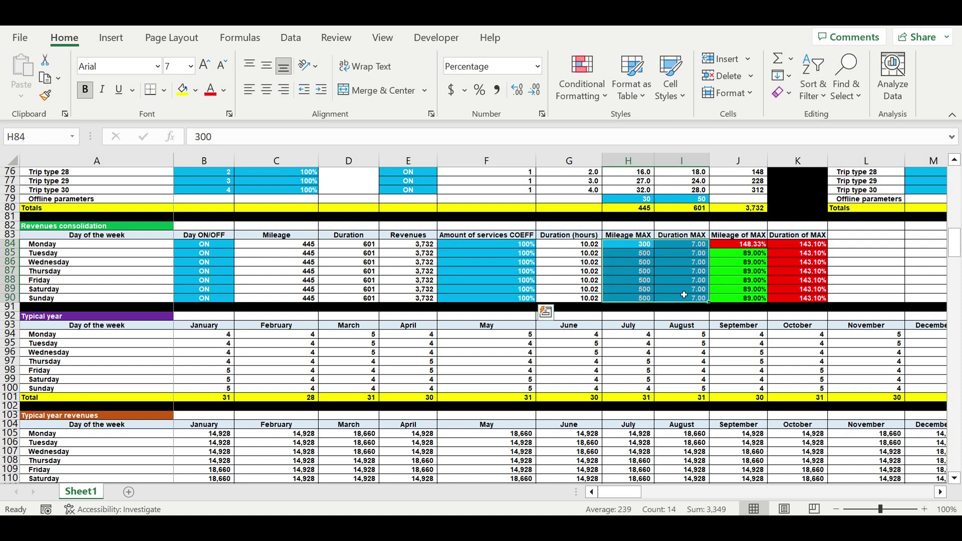
pyautogui.click(689, 245)
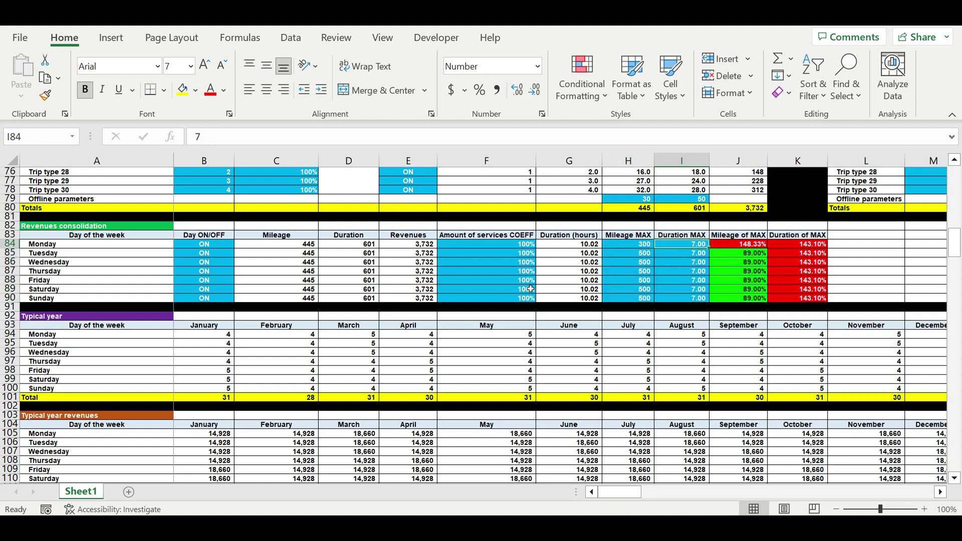
pyautogui.press('Left')
pyautogui.press('Down')
# Review the monthly Total rows of the Typical year revenues and Typical mileage tables from January to December
pyautogui.scroll(-4, 170, 363)
pyautogui.scroll(-2, 170, 362)
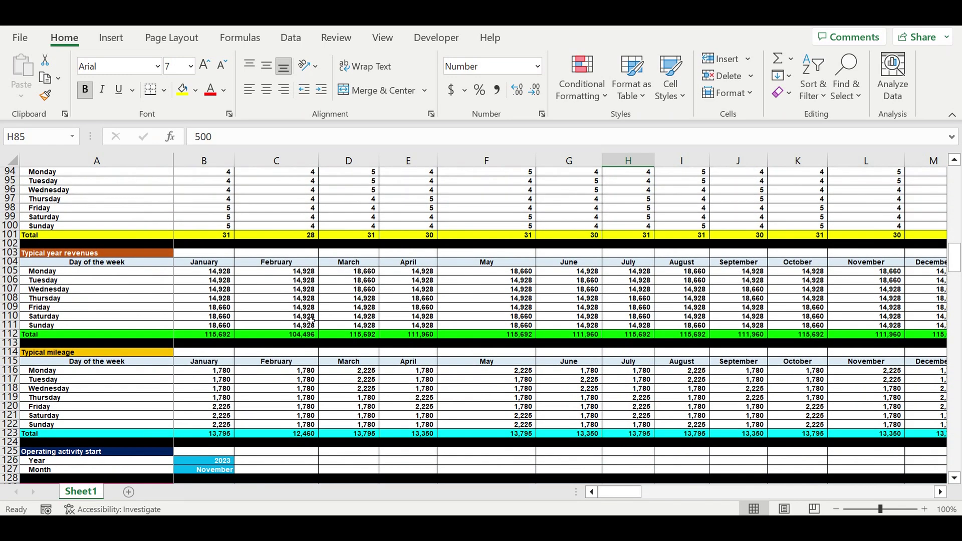
pyautogui.moveTo(204, 335); pyautogui.dragTo(824, 321)
pyautogui.moveTo(960, 321); pyautogui.dragTo(800, 334)
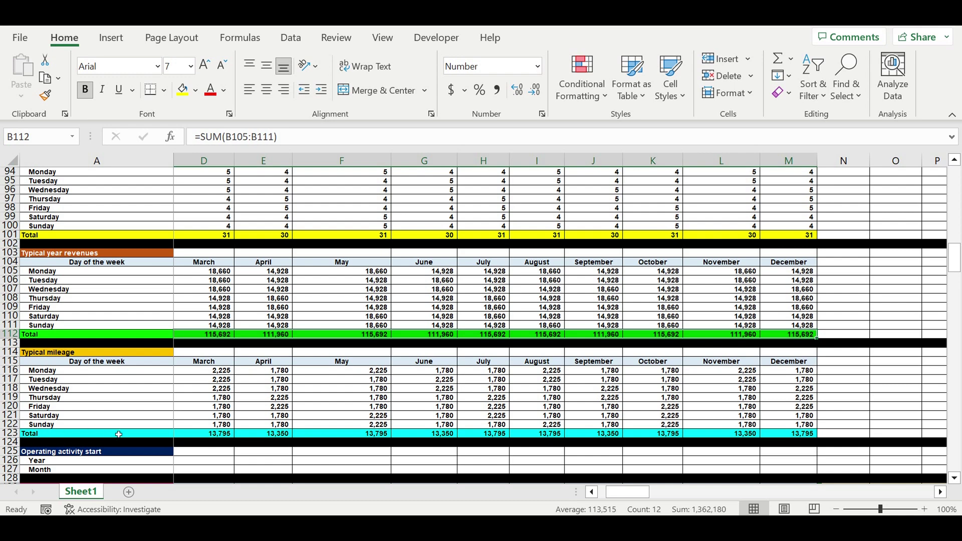
pyautogui.moveTo(122, 436); pyautogui.dragTo(537, 422)
pyautogui.moveTo(785, 423); pyautogui.dragTo(895, 434)
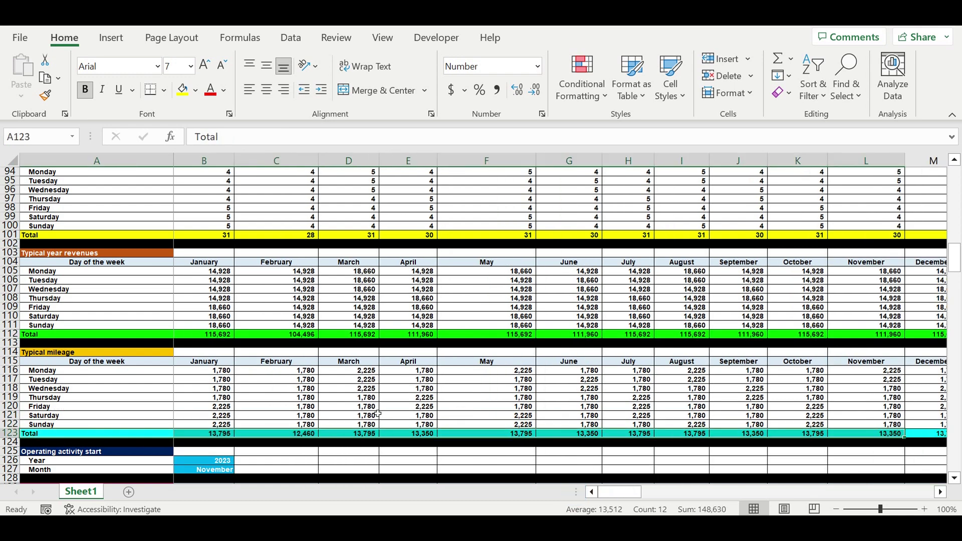
# Examine the Operating activity start inputs, including the list of available years and the month cell
pyautogui.scroll(-5, 376, 403)
pyautogui.click(220, 328)
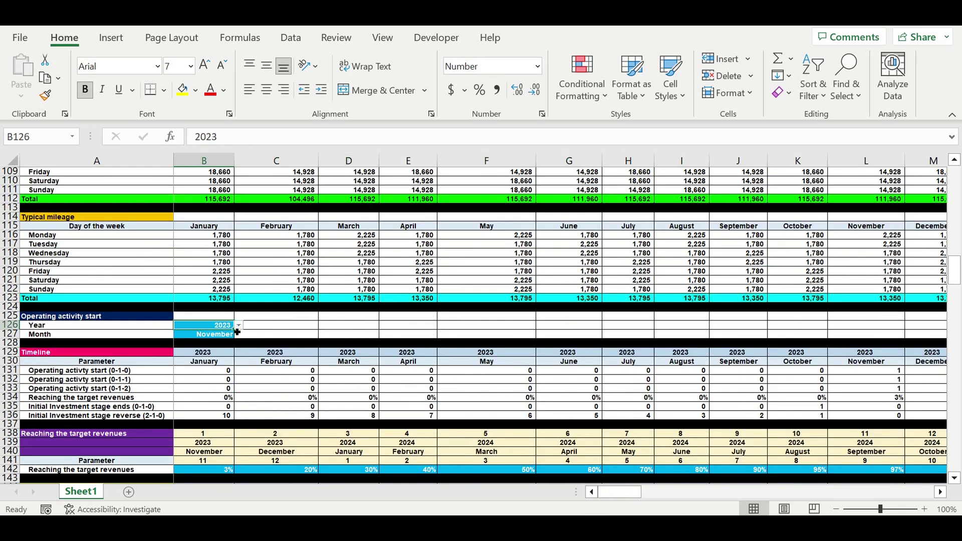
pyautogui.click(240, 328)
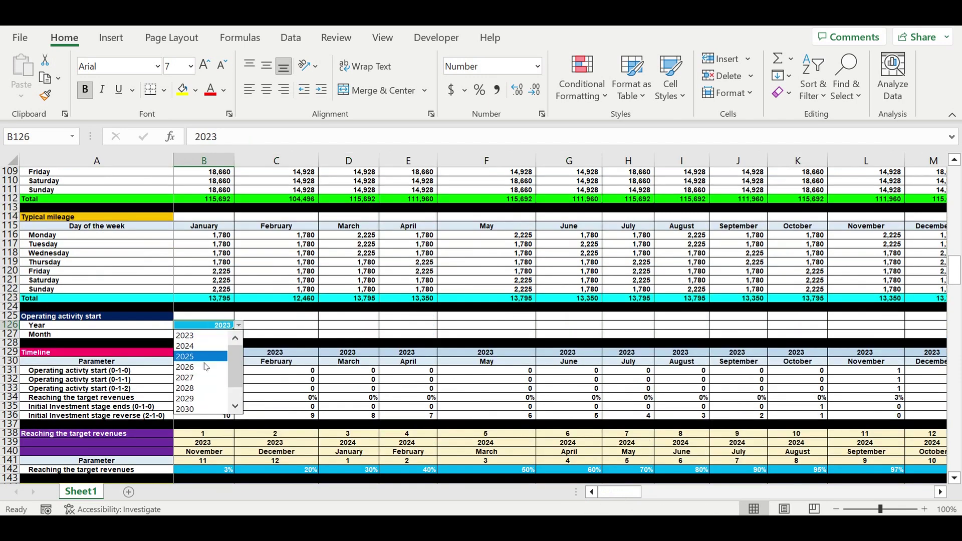
pyautogui.click(216, 335)
pyautogui.click(221, 337)
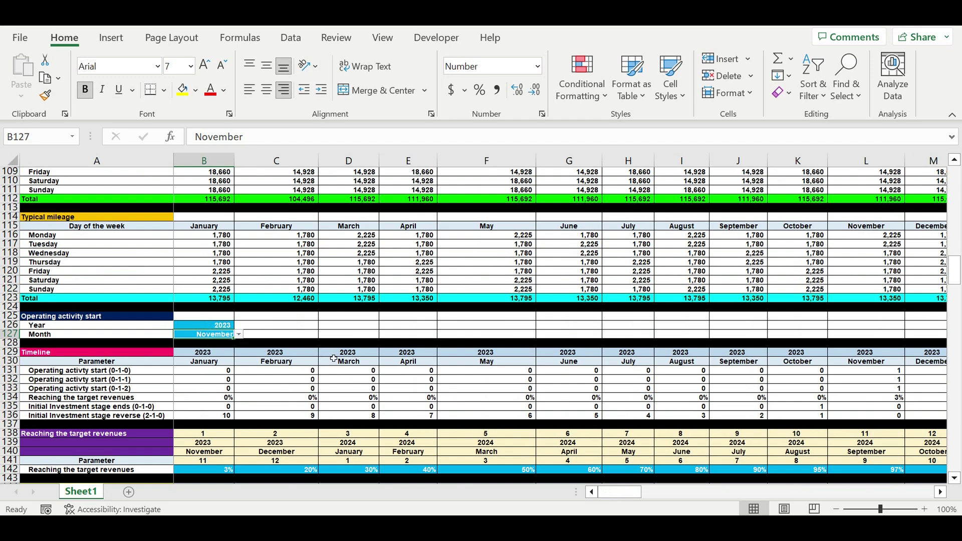
# Review the Reaching the target revenues percentages, their year and month headers, and the Revenues and Mileage in timeline sections
pyautogui.scroll(-6, 330, 355)
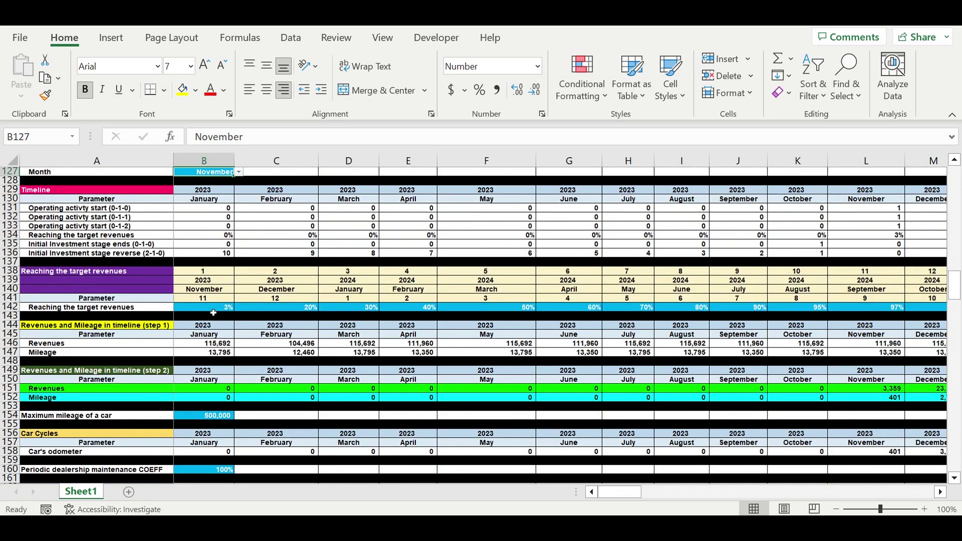
pyautogui.moveTo(210, 309); pyautogui.dragTo(885, 311)
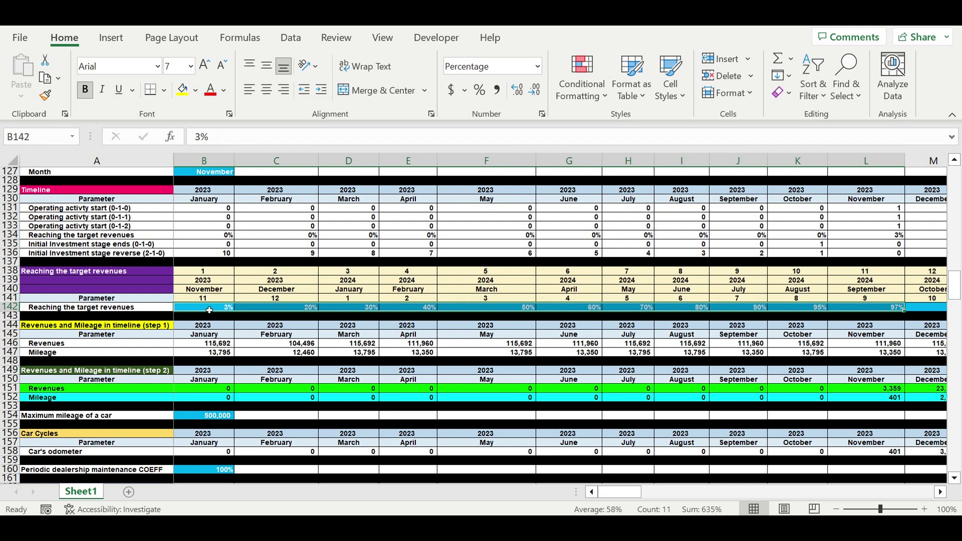
pyautogui.click(272, 337)
pyautogui.moveTo(203, 282); pyautogui.dragTo(201, 297)
pyautogui.scroll(1, 201, 298)
pyautogui.moveTo(205, 191); pyautogui.dragTo(207, 199)
pyautogui.click(295, 407)
pyautogui.scroll(-1, 295, 394)
pyautogui.scroll(-4, 295, 393)
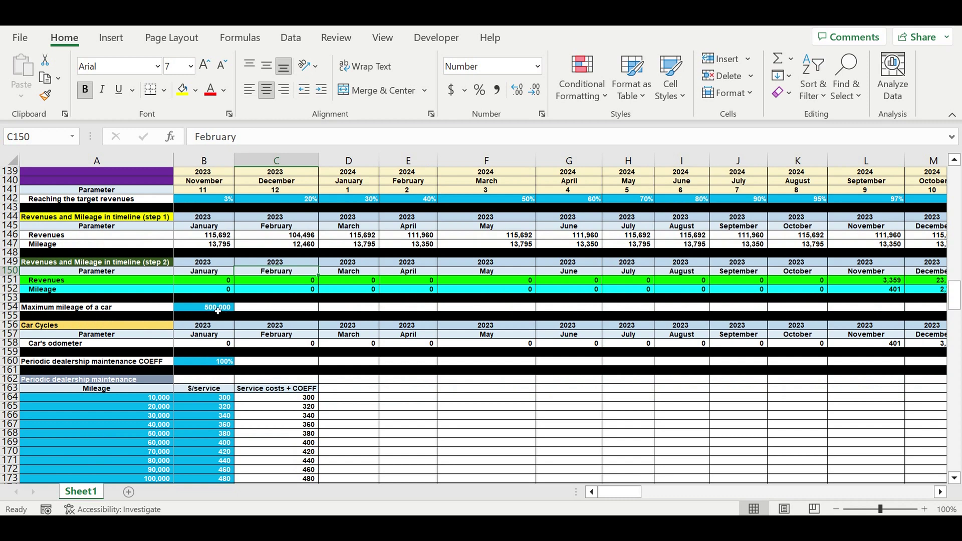
# Review the Maximum mileage of a car, the Periodic dealership maintenance COEFF, and the maintenance table's Mileage, $/service and Service costs + COEFF columns
pyautogui.click(211, 308)
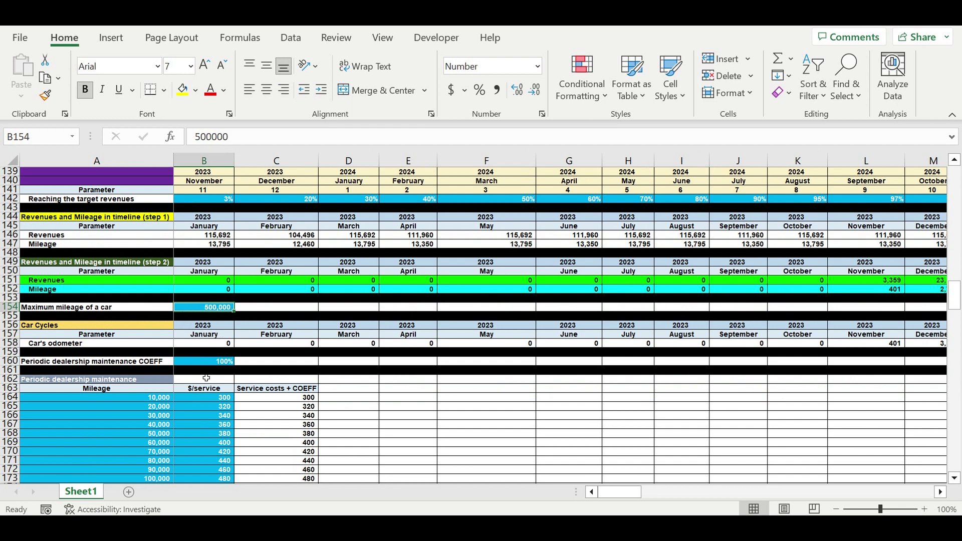
pyautogui.scroll(-2, 181, 361)
pyautogui.scroll(-1, 181, 362)
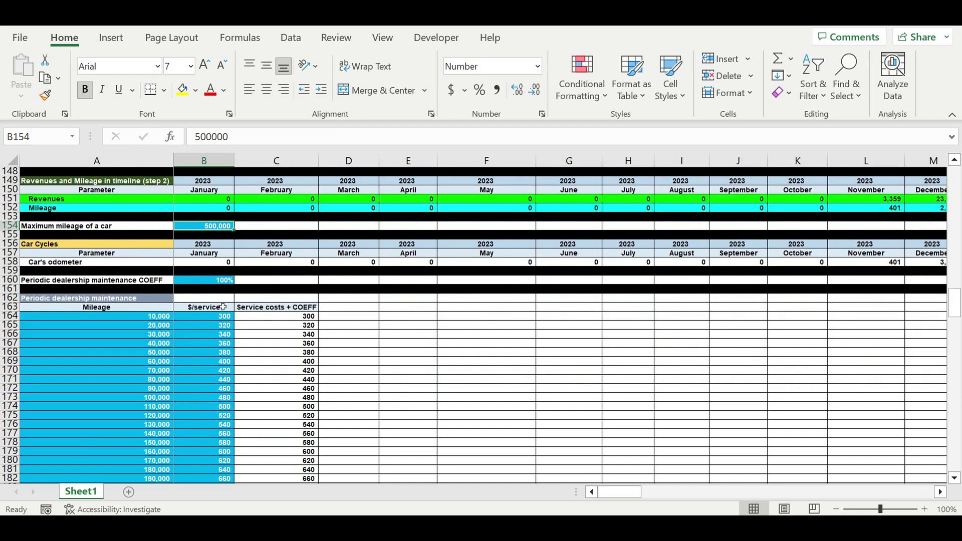
pyautogui.scroll(-2, 364, 315)
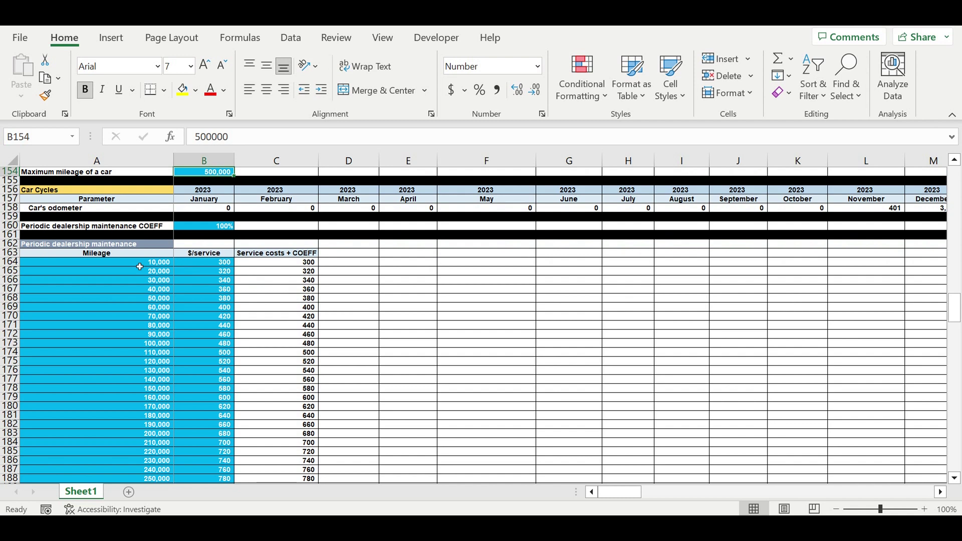
pyautogui.moveTo(135, 265); pyautogui.dragTo(129, 461)
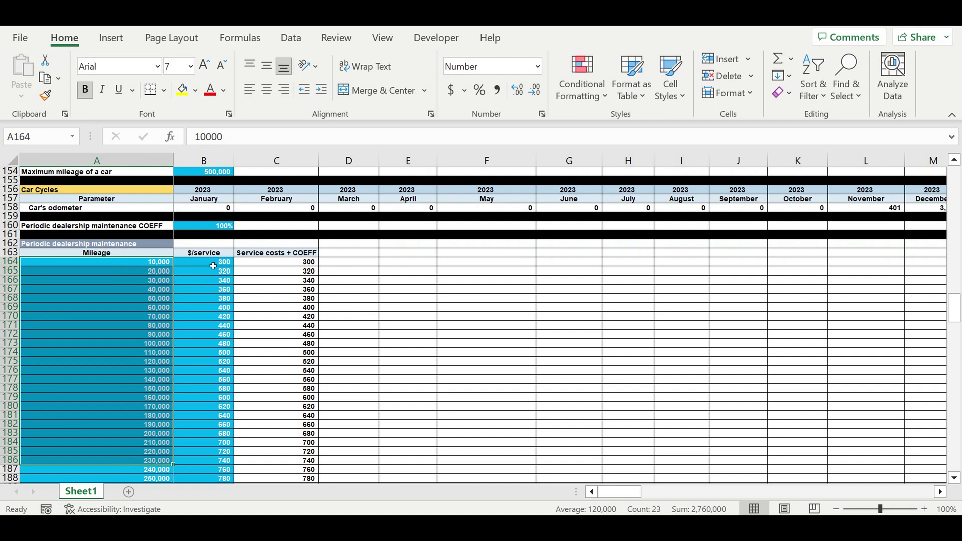
pyautogui.moveTo(214, 266); pyautogui.dragTo(218, 456)
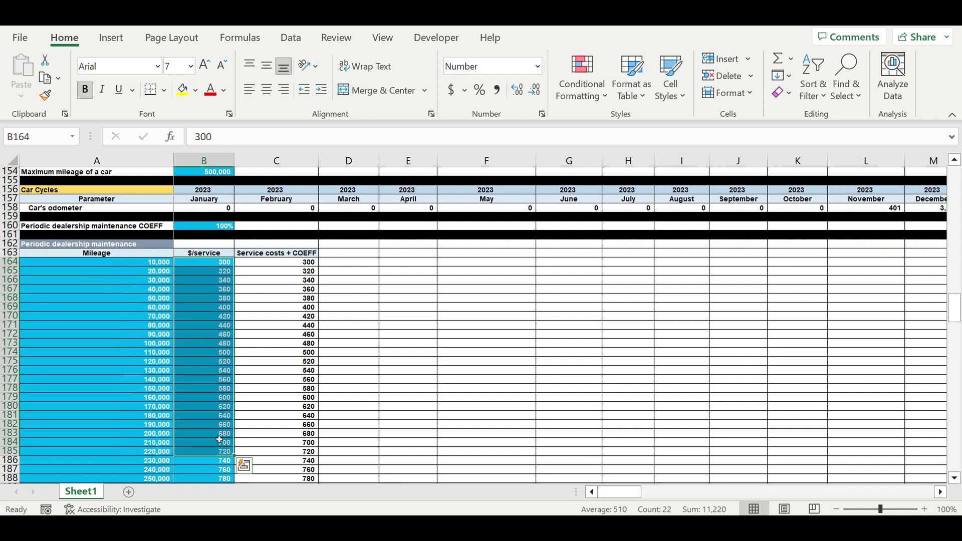
pyautogui.click(214, 230)
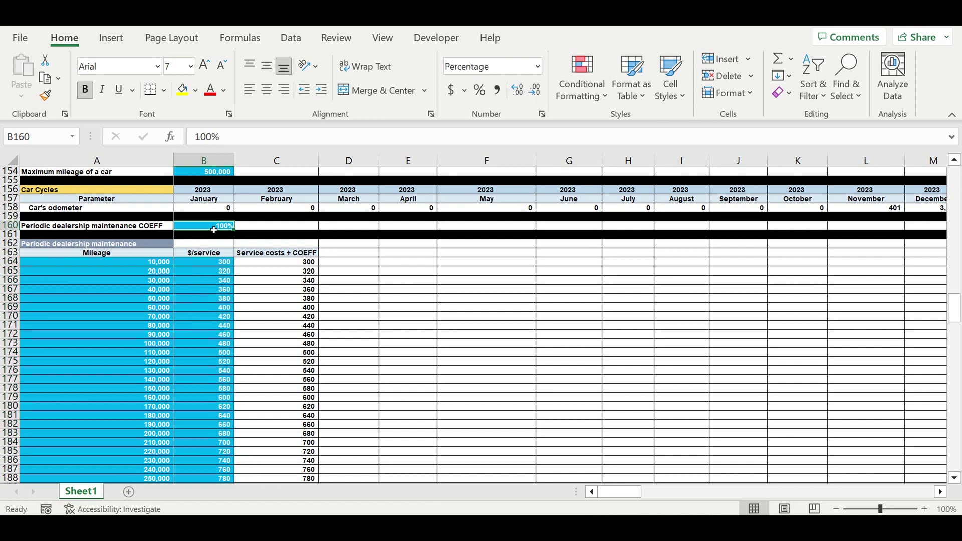
pyautogui.moveTo(293, 262); pyautogui.dragTo(295, 456)
# Examine the monthly Periodic dealership maintenance table across 2024 and 2025, including the formula in its total row
pyautogui.scroll(-7, 301, 426)
pyautogui.scroll(-20, 306, 399)
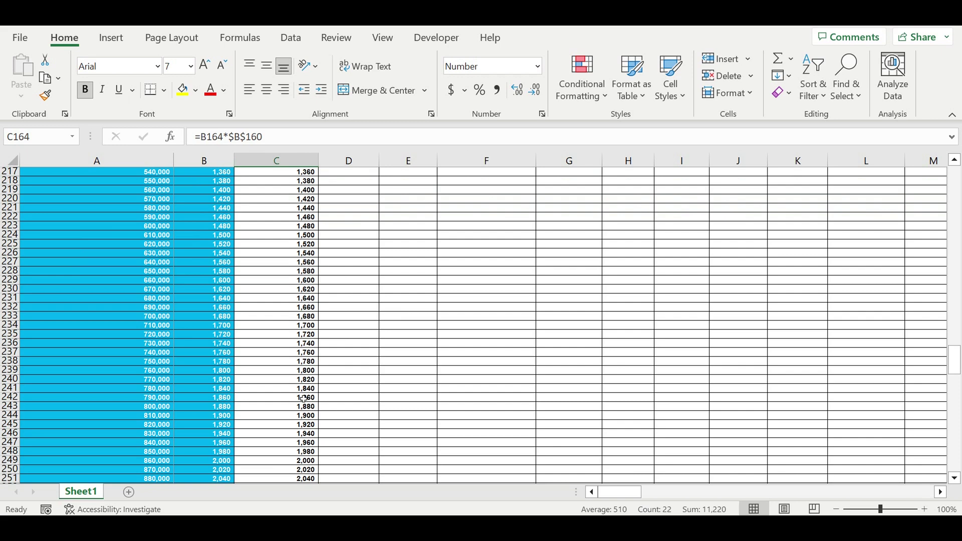
pyautogui.scroll(-5, 306, 392)
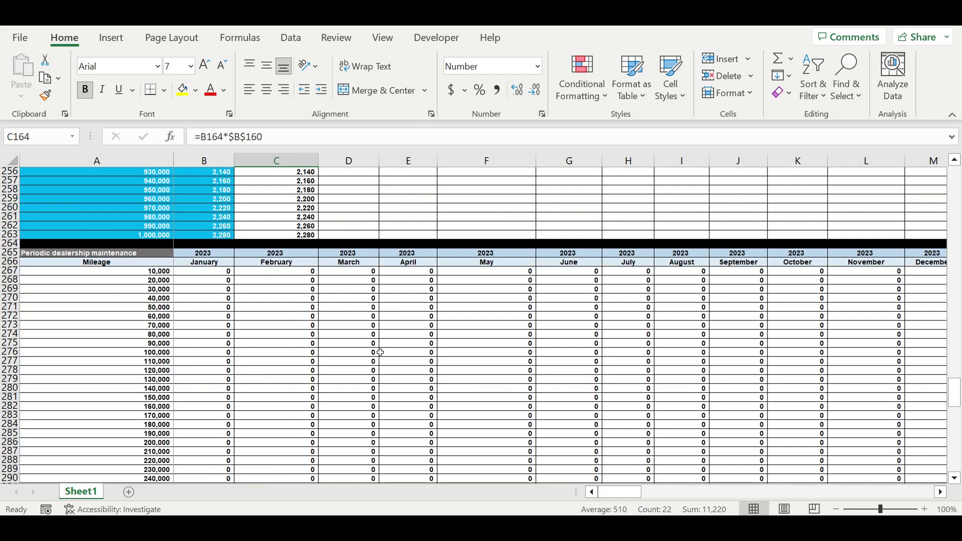
pyautogui.moveTo(628, 496); pyautogui.dragTo(668, 496)
pyautogui.moveTo(346, 273); pyautogui.dragTo(825, 443)
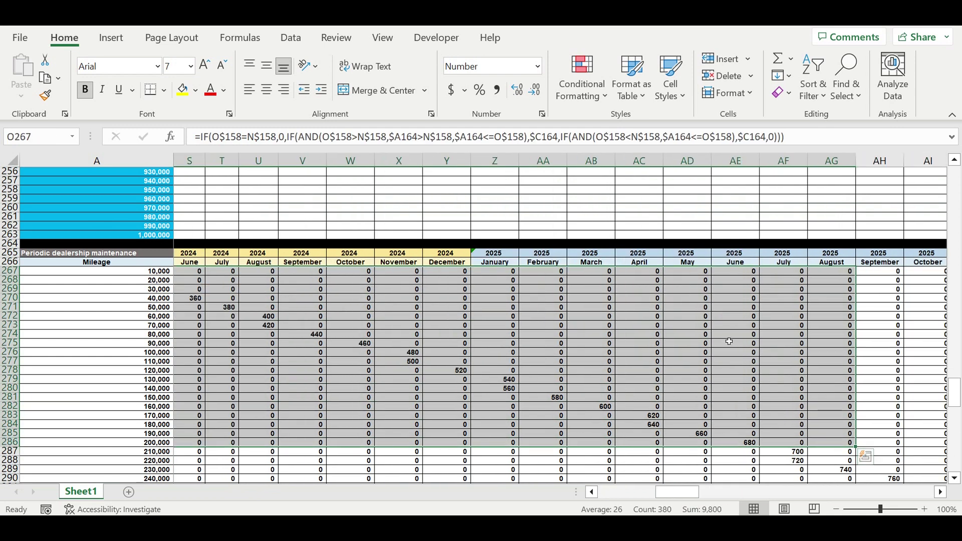
pyautogui.scroll(-20, 671, 373)
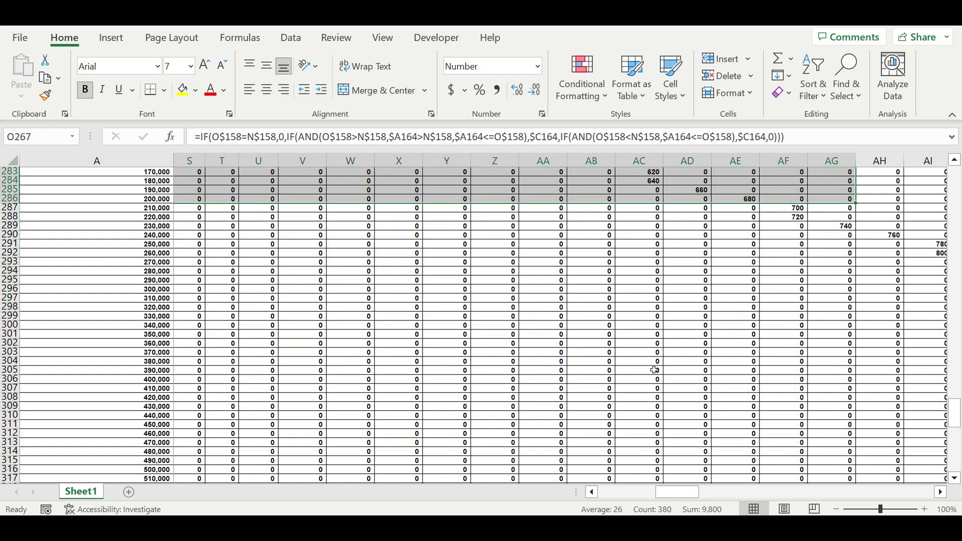
pyautogui.scroll(-10, 643, 373)
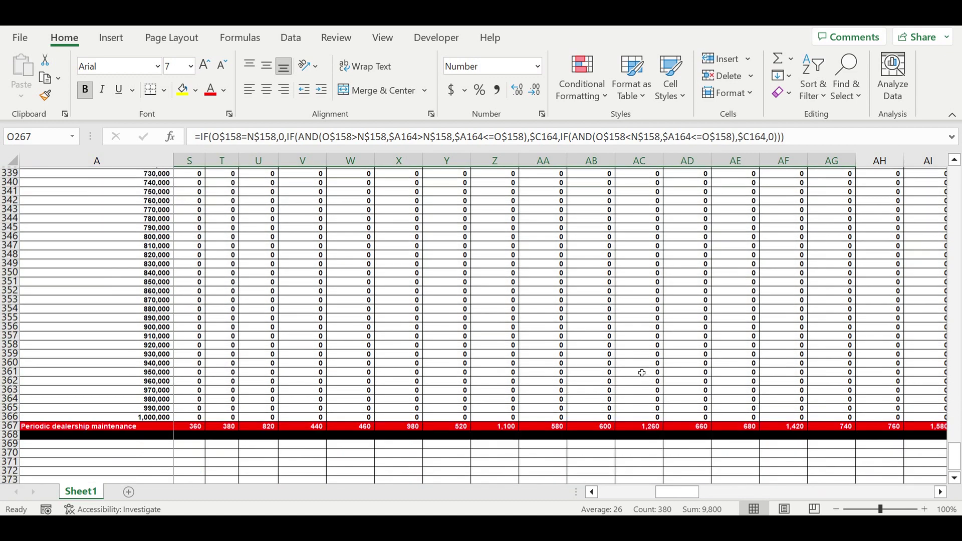
pyautogui.click(647, 281)
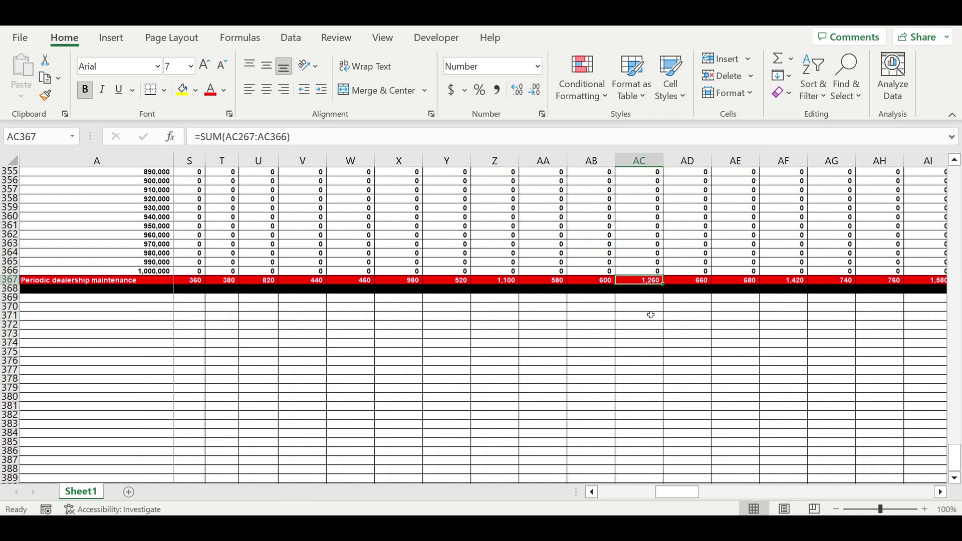
# Group rows 267 to 366 of the monthly Periodic dealership maintenance table and collapse the group to leave only its total row
pyautogui.moveTo(677, 493); pyautogui.dragTo(521, 499)
pyautogui.click(157, 307)
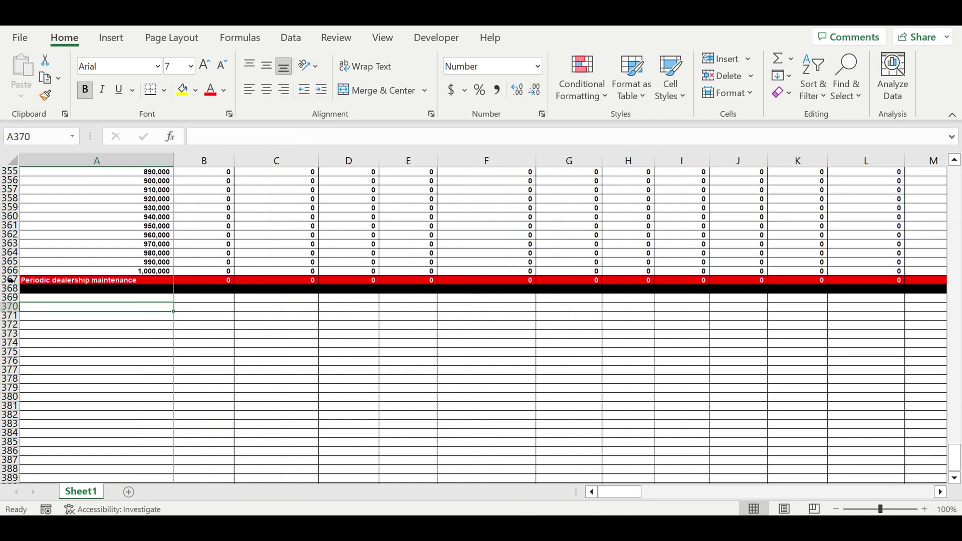
pyautogui.moveTo(9, 271); pyautogui.dragTo(19, 199)
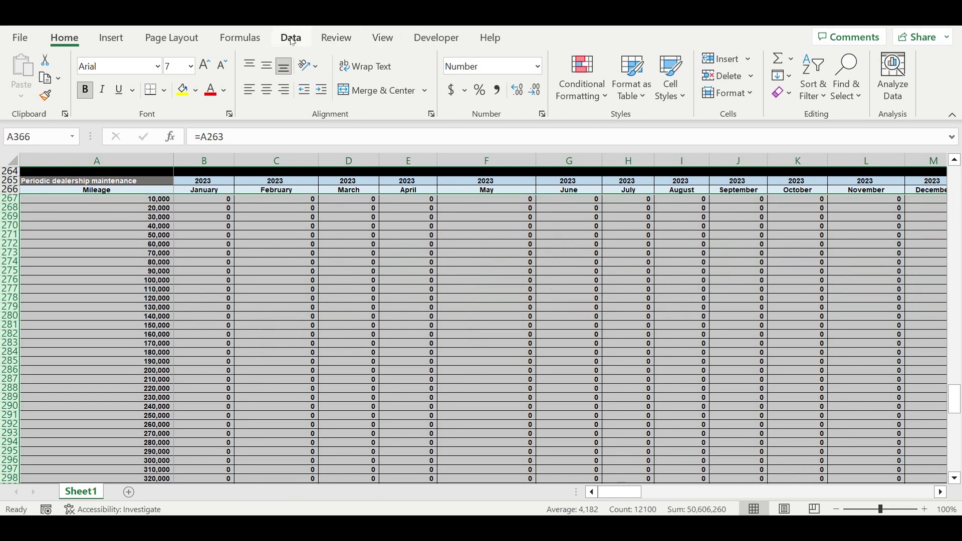
pyautogui.click(903, 83)
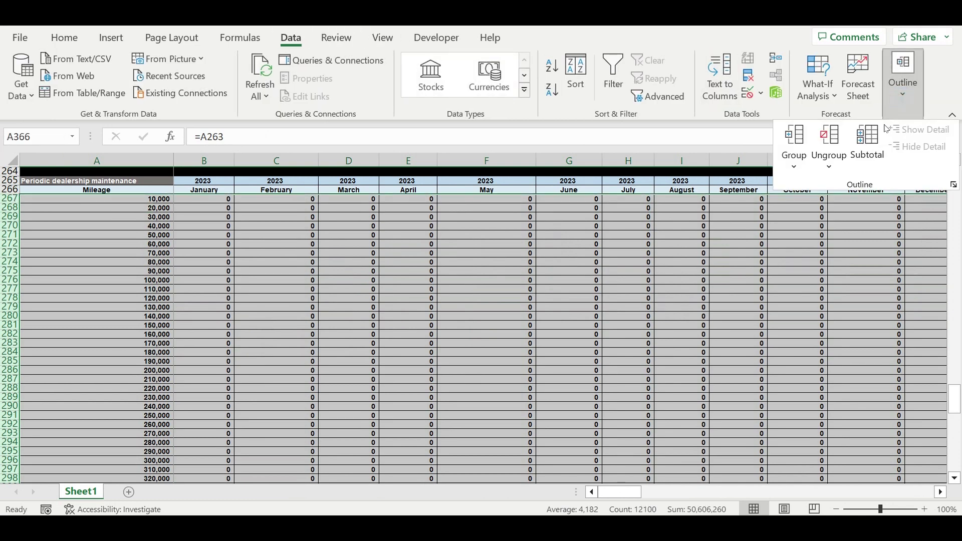
pyautogui.click(801, 170)
pyautogui.click(815, 181)
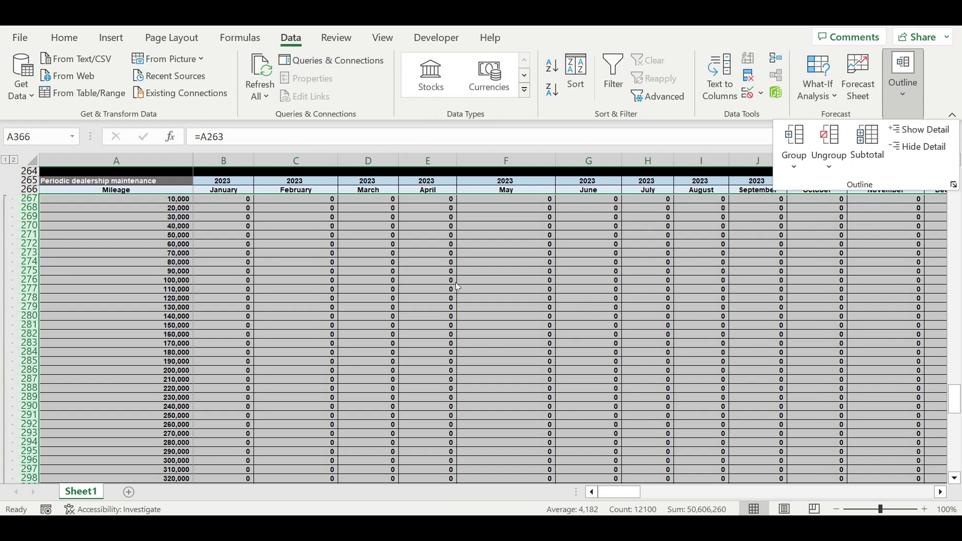
pyautogui.click(321, 316)
pyautogui.click(60, 235)
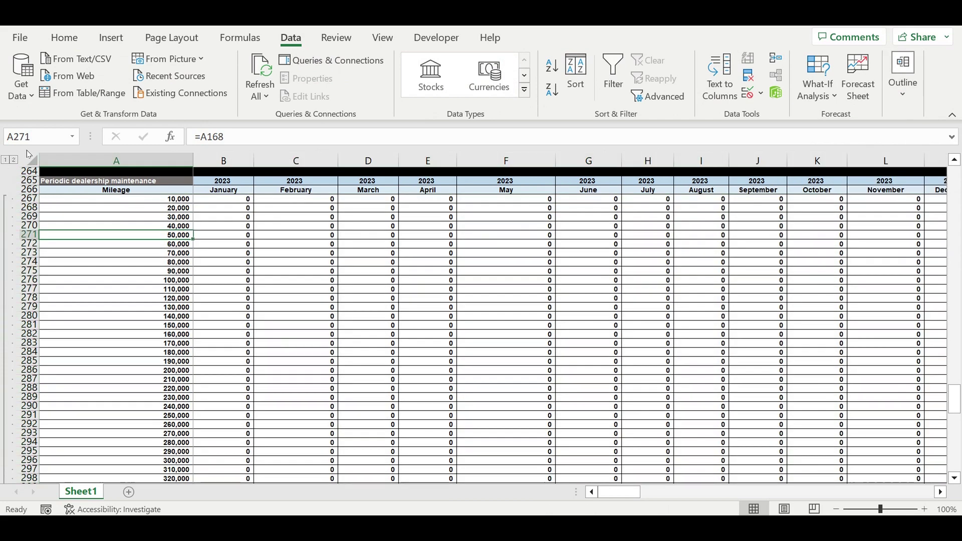
pyautogui.click(6, 159)
pyautogui.click(252, 290)
# Review the Car's odometer row in Car Cycles from the operating start in November 2023 through March 2027
pyautogui.scroll(4, 259, 290)
pyautogui.scroll(1, 296, 285)
pyautogui.scroll(2, 296, 285)
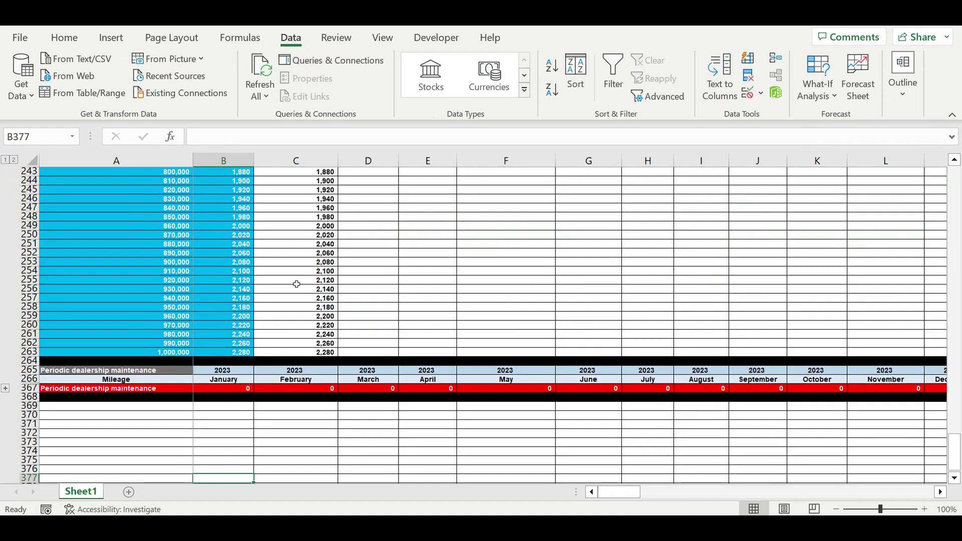
pyautogui.scroll(3, 297, 284)
pyautogui.scroll(-3, 296, 284)
pyautogui.scroll(13, 296, 284)
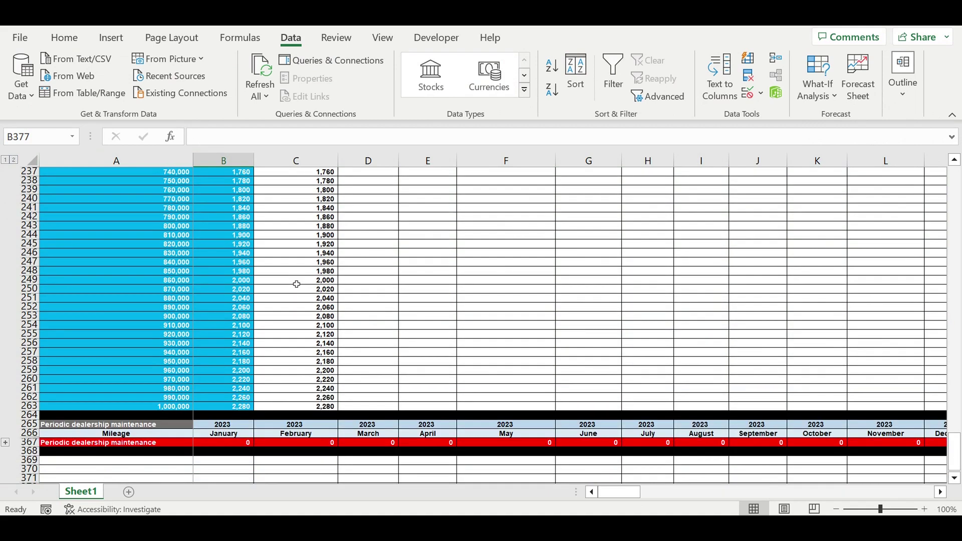
pyautogui.scroll(14, 297, 284)
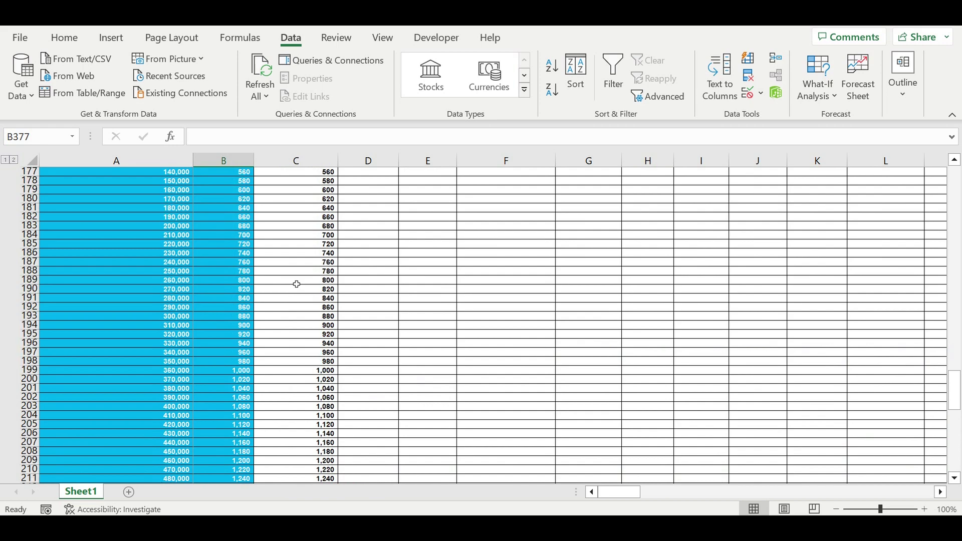
pyautogui.scroll(2, 296, 285)
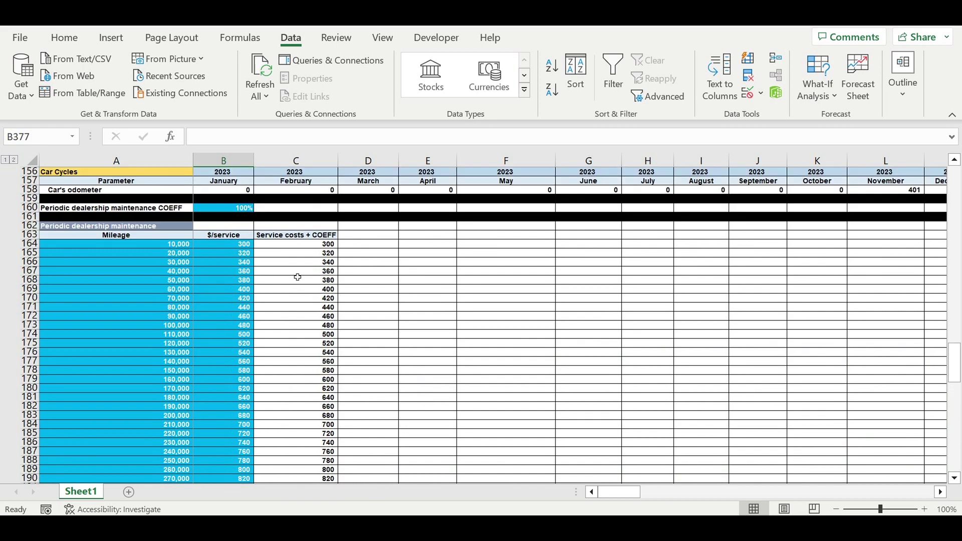
pyautogui.scroll(3, 298, 277)
pyautogui.click(26, 272)
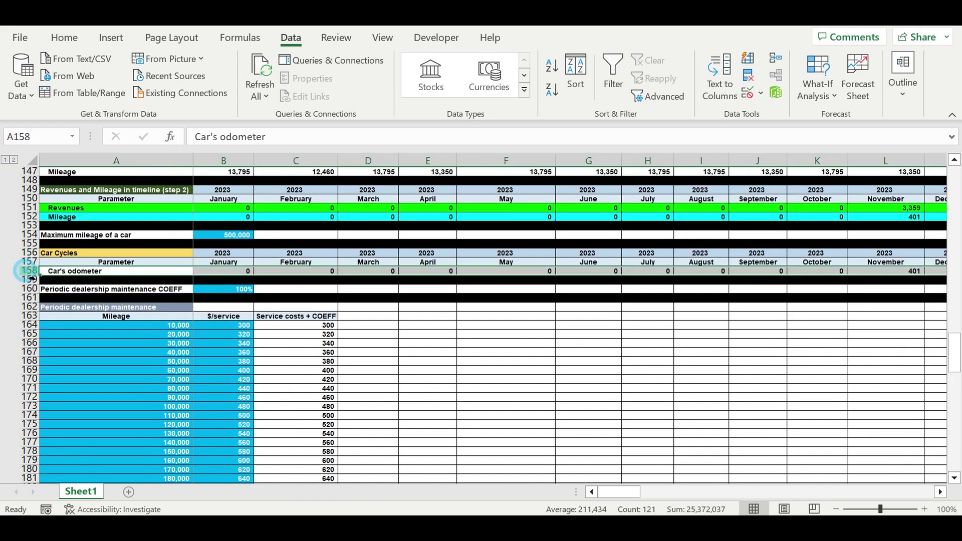
pyautogui.moveTo(630, 494); pyautogui.dragTo(643, 499)
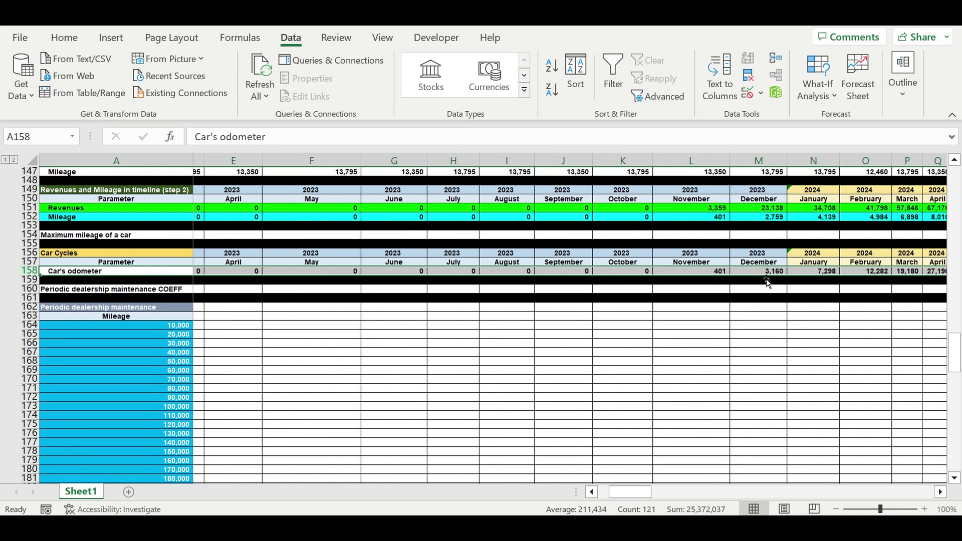
pyautogui.click(767, 275)
pyautogui.moveTo(707, 272); pyautogui.dragTo(574, 273)
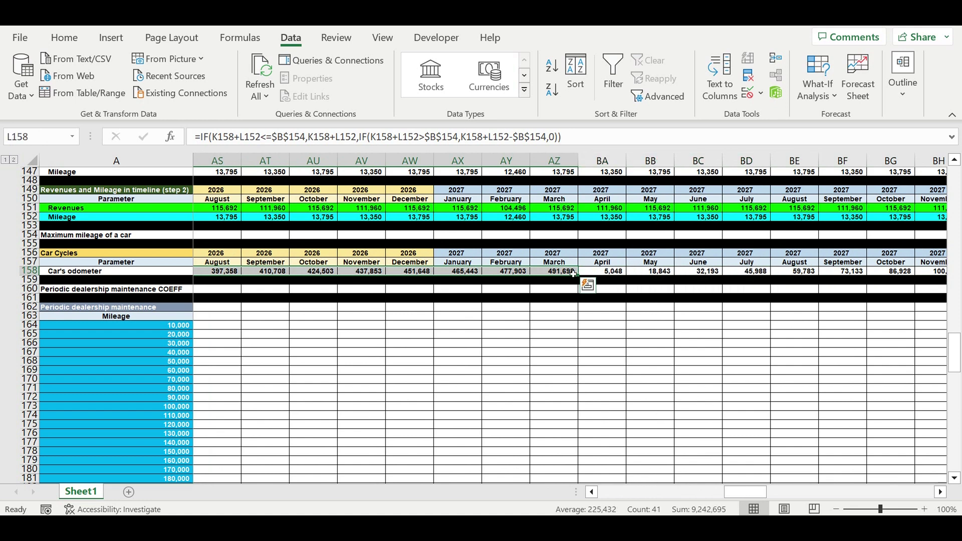
# Compare the Car's odometer formulas for March and April 2027 and review the months of the following car cycle
pyautogui.click(615, 274)
pyautogui.press('Left')
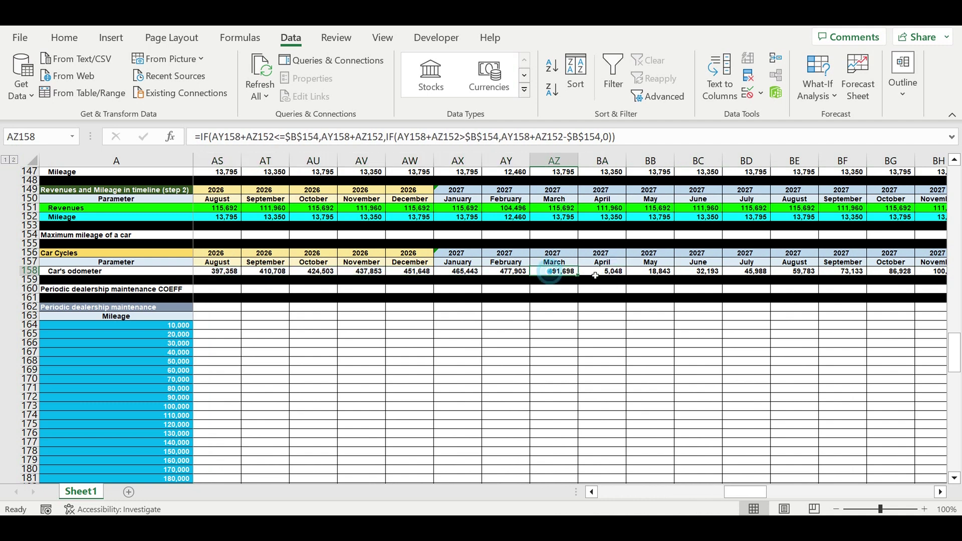
pyautogui.press('Right')
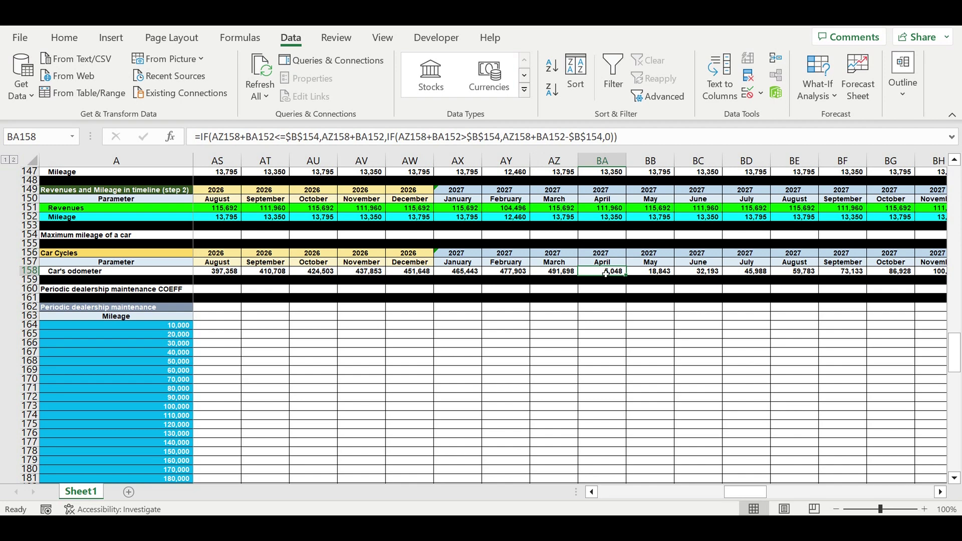
pyautogui.moveTo(607, 274); pyautogui.dragTo(847, 273)
pyautogui.moveTo(777, 498); pyautogui.dragTo(630, 496)
pyautogui.click(456, 366)
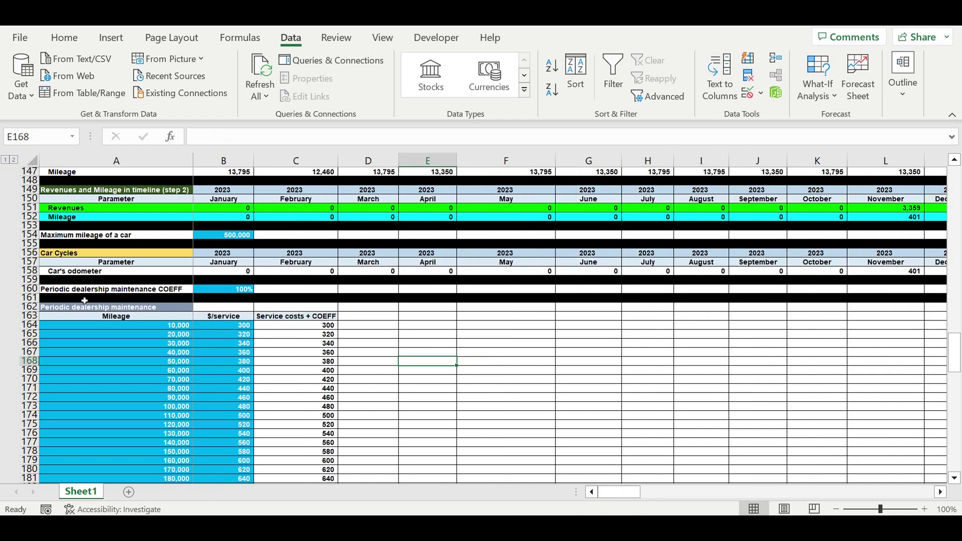
# Insert a new row directly below the Car's odometer row in the Car Cycles section
pyautogui.click(29, 279)
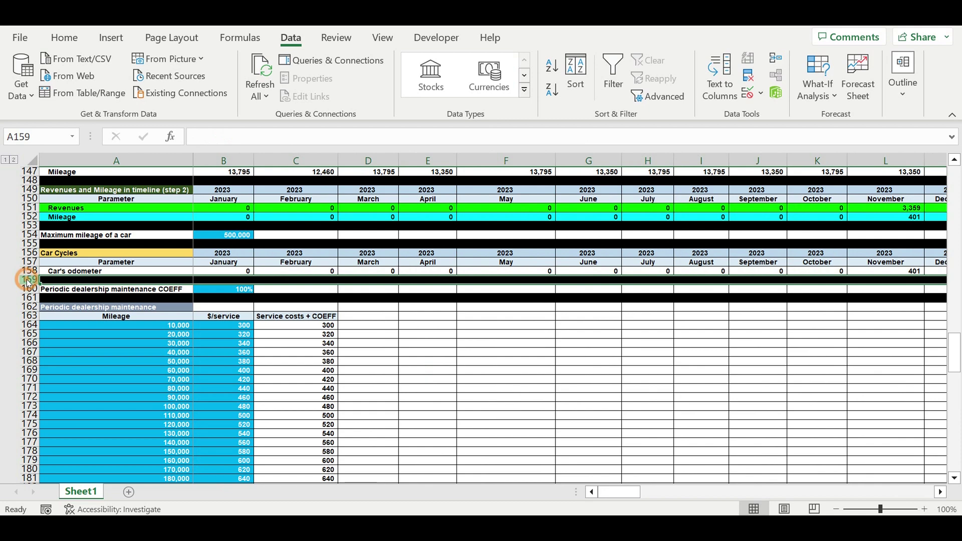
pyautogui.rightClick(28, 280)
pyautogui.click(70, 348)
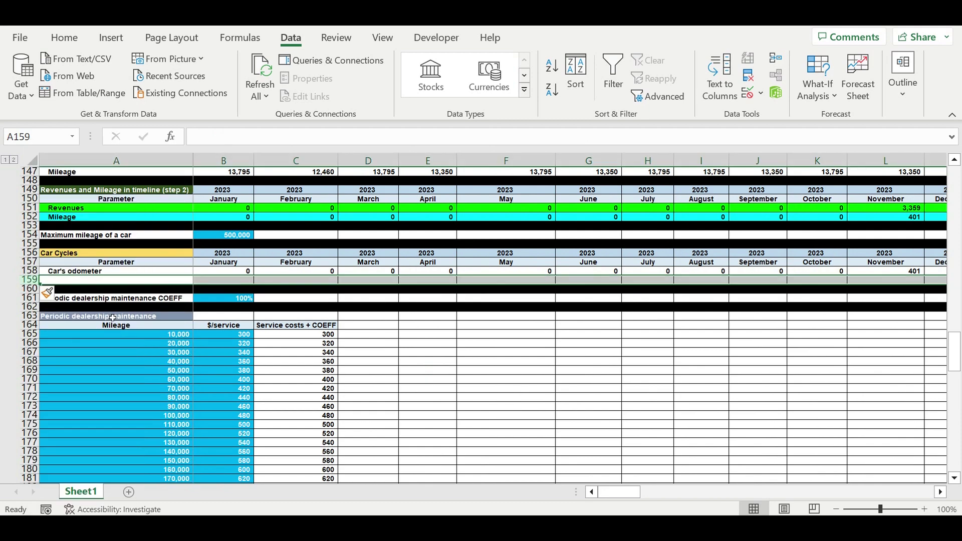
# Label the new Car Cycles row "Operating activity of a car (0-1-2-3-1-2-3)"
pyautogui.click(119, 283)
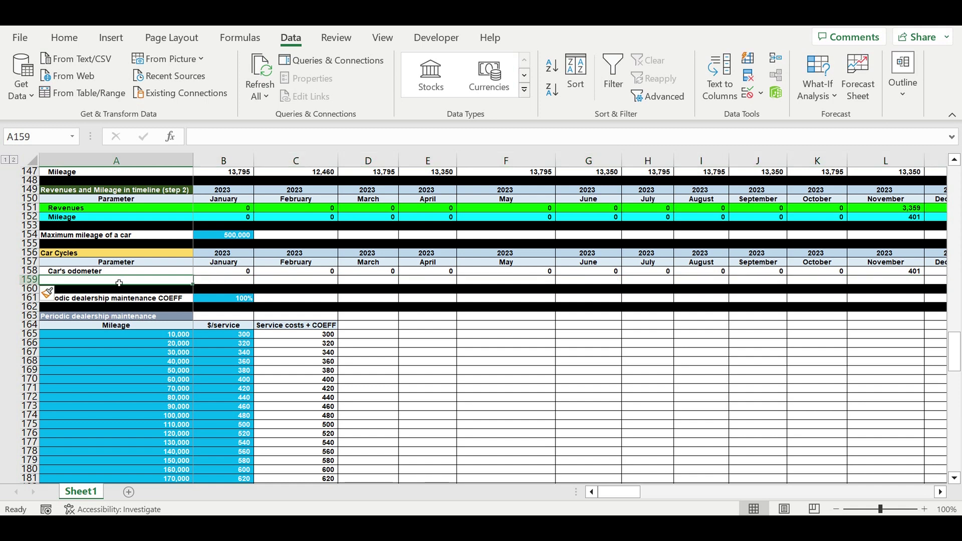
pyautogui.write('Operating a')
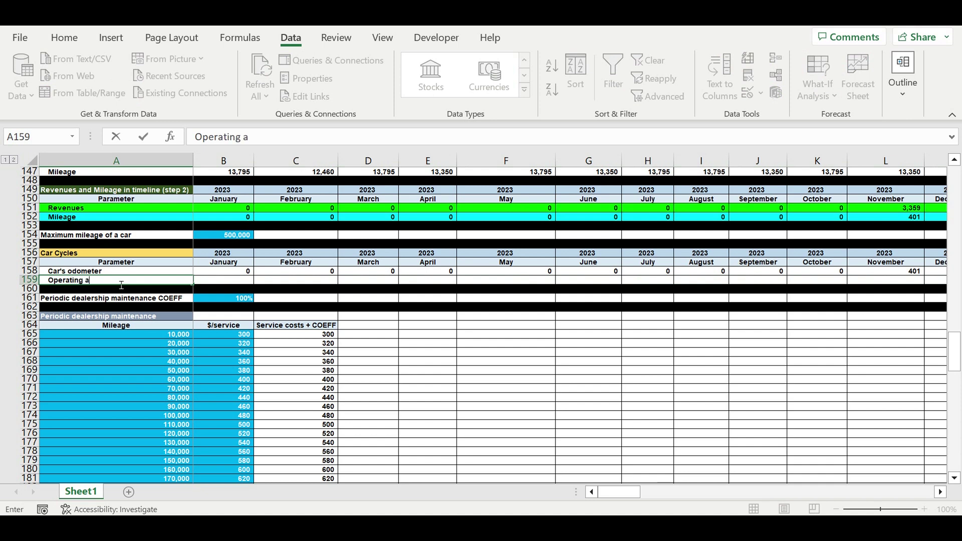
pyautogui.write('ctivity of a car')
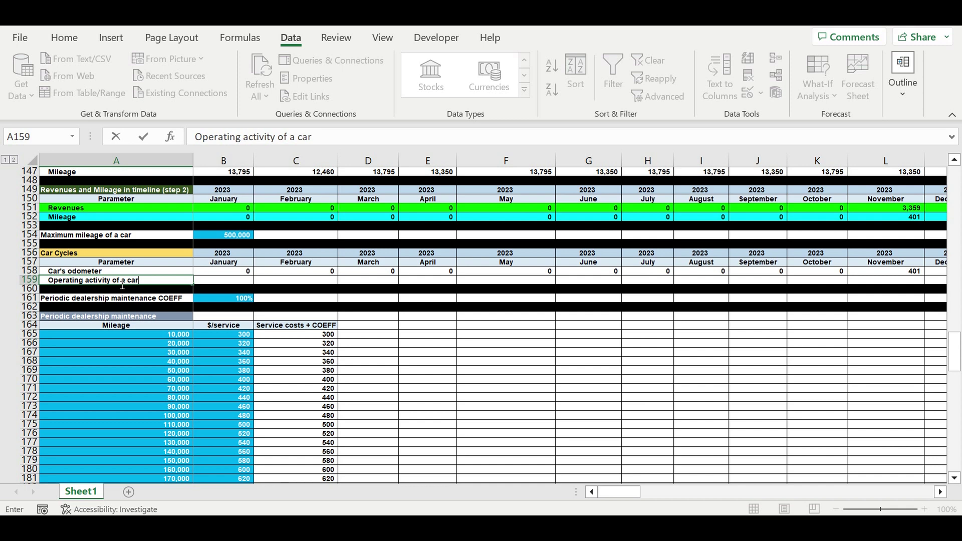
pyautogui.press('Return')
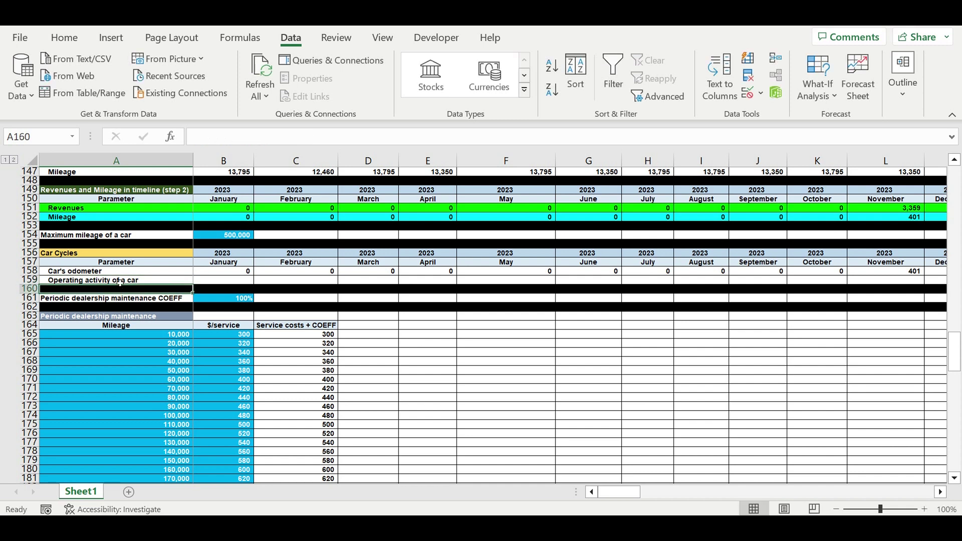
pyautogui.click(121, 282)
pyautogui.click(317, 135)
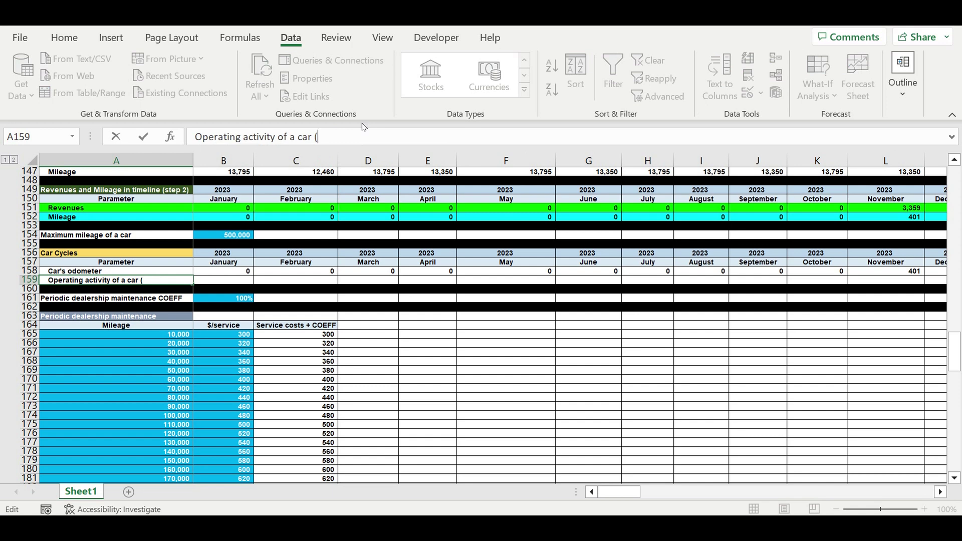
pyautogui.write('(0-1-2-3-1-2-3')
pyautogui.press('Return')
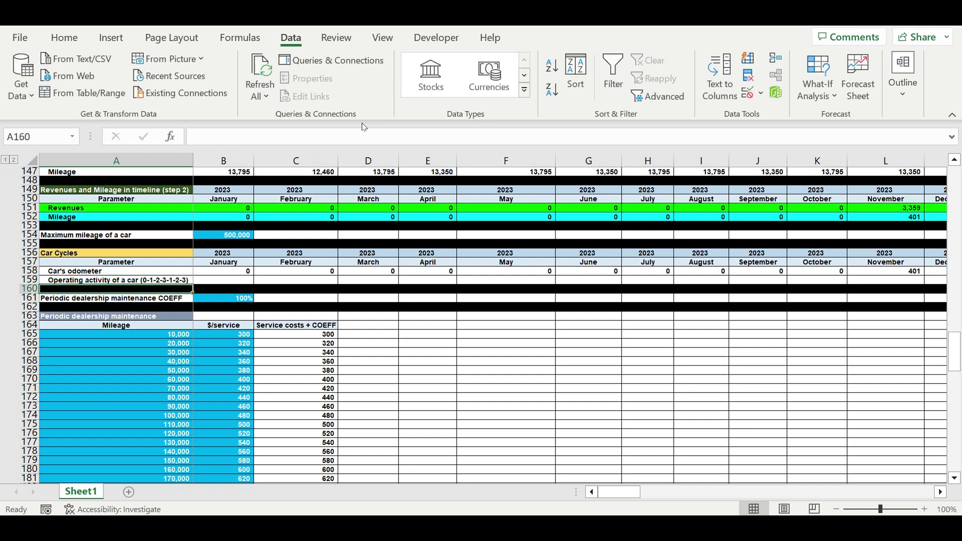
# Enter =IF(B158>0,1,0) as the January 2023 formula in the operating activity row, cell B159
pyautogui.click(240, 282)
pyautogui.write('=')
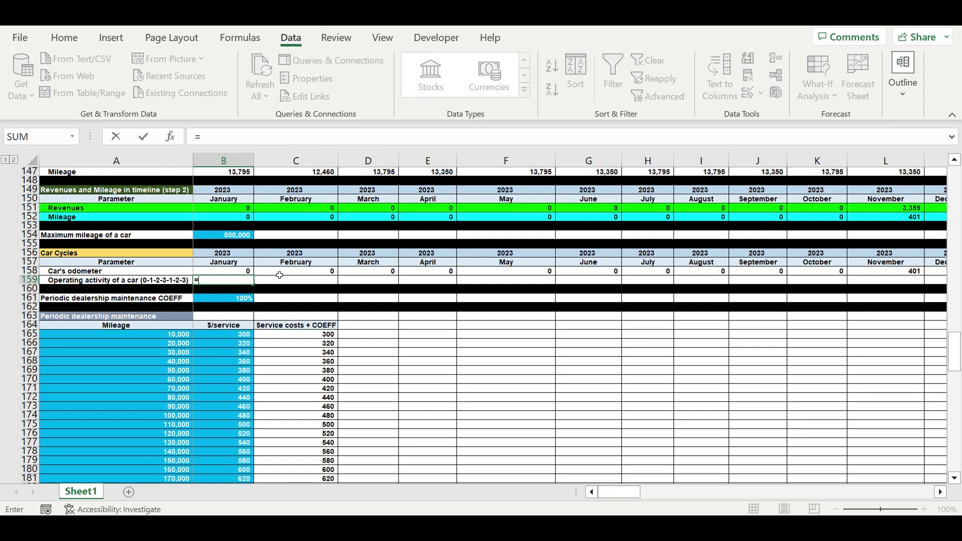
pyautogui.write('if')
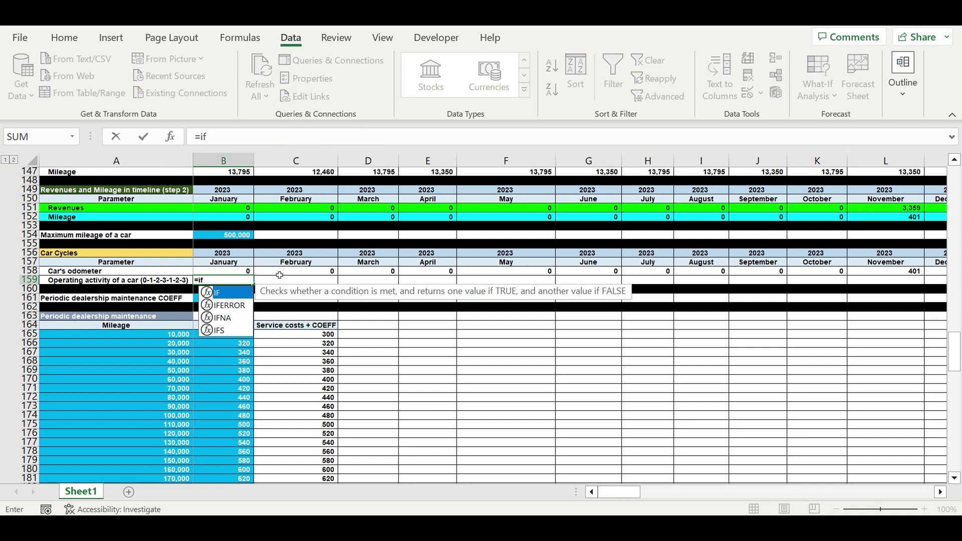
pyautogui.write('(')
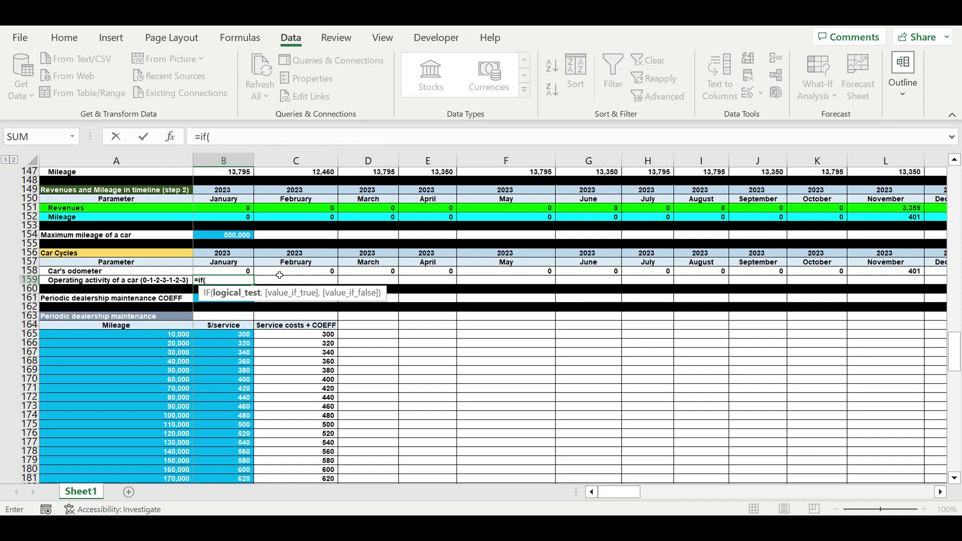
pyautogui.click(245, 271)
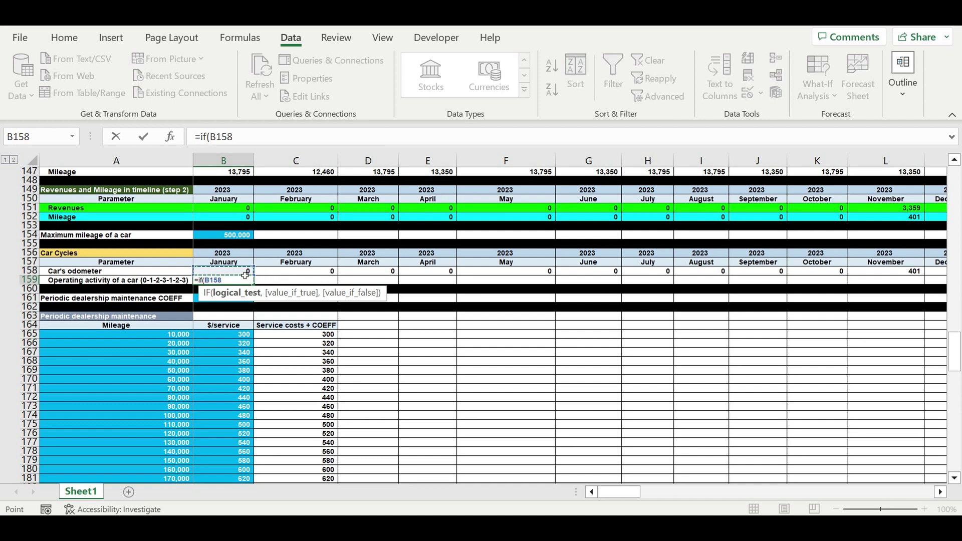
pyautogui.write('>0,1,0')
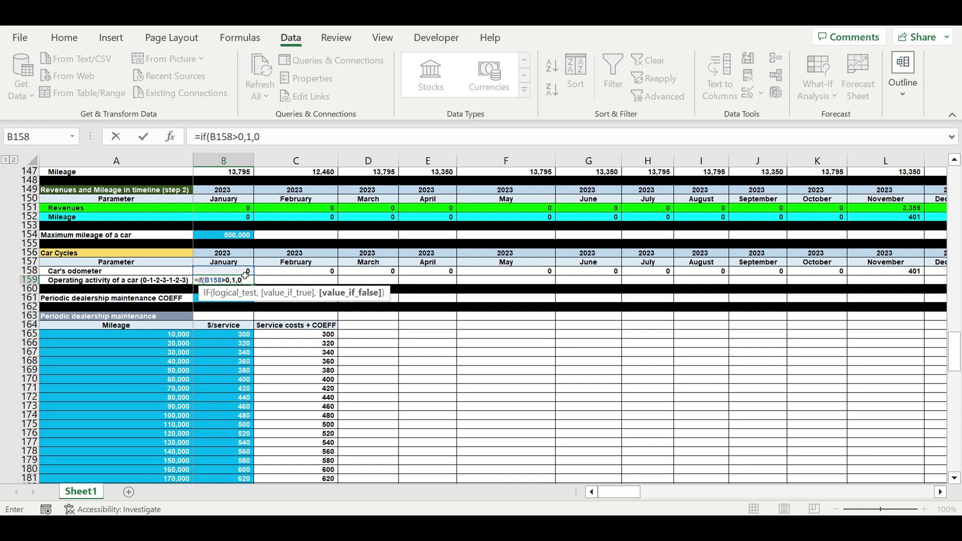
pyautogui.press('Return')
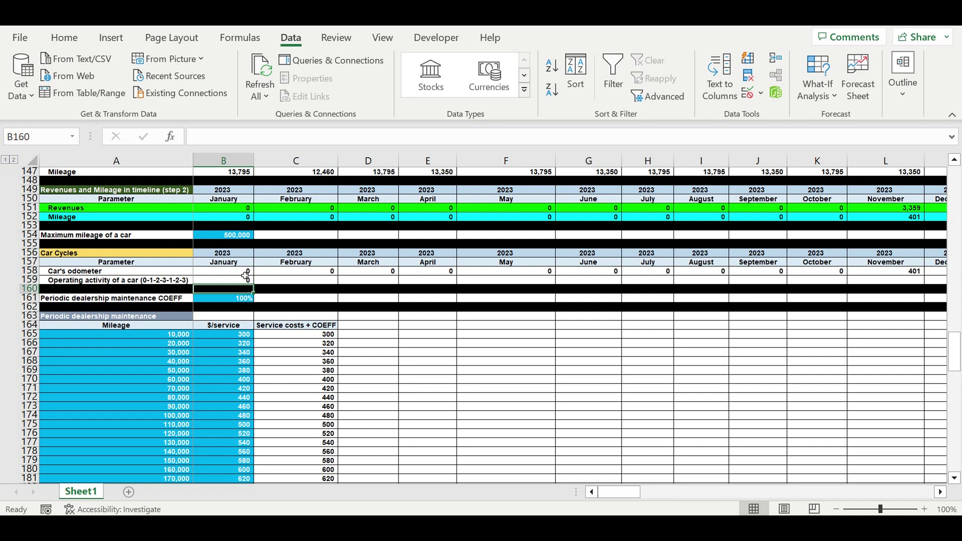
pyautogui.click(242, 281)
# Begin the February 2023 operating activity formula in C159 with =IF(AND(B159=0,C158=0),0, as its first condition
pyautogui.click(303, 281)
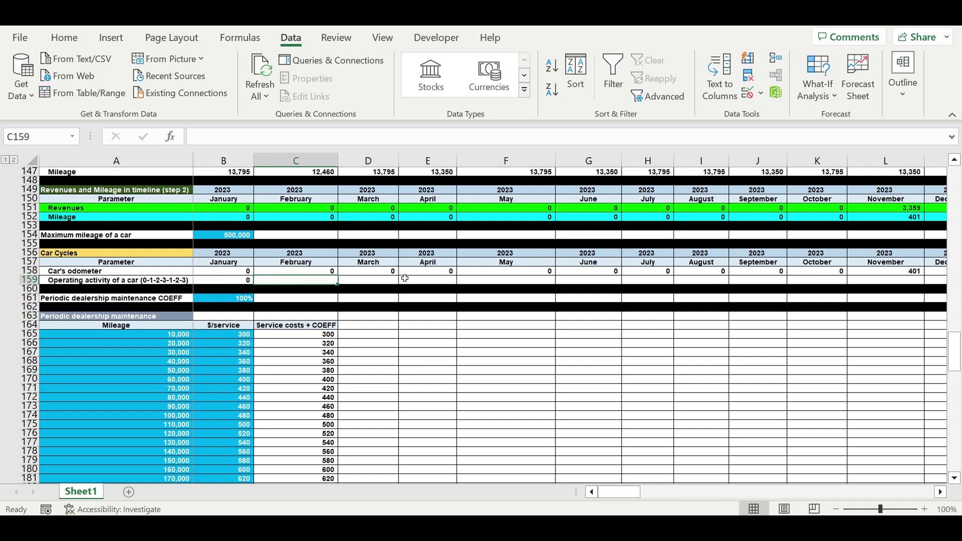
pyautogui.write('=')
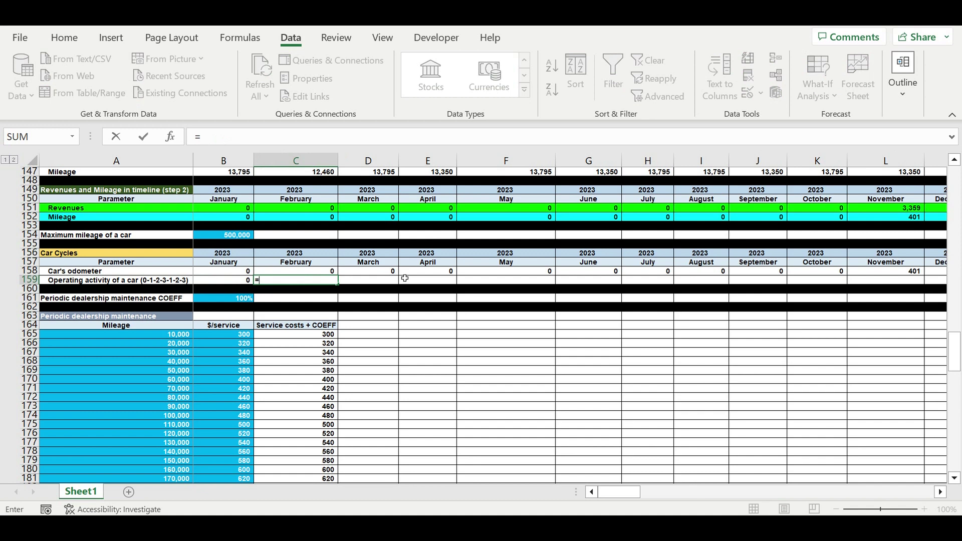
pyautogui.write('if(and(')
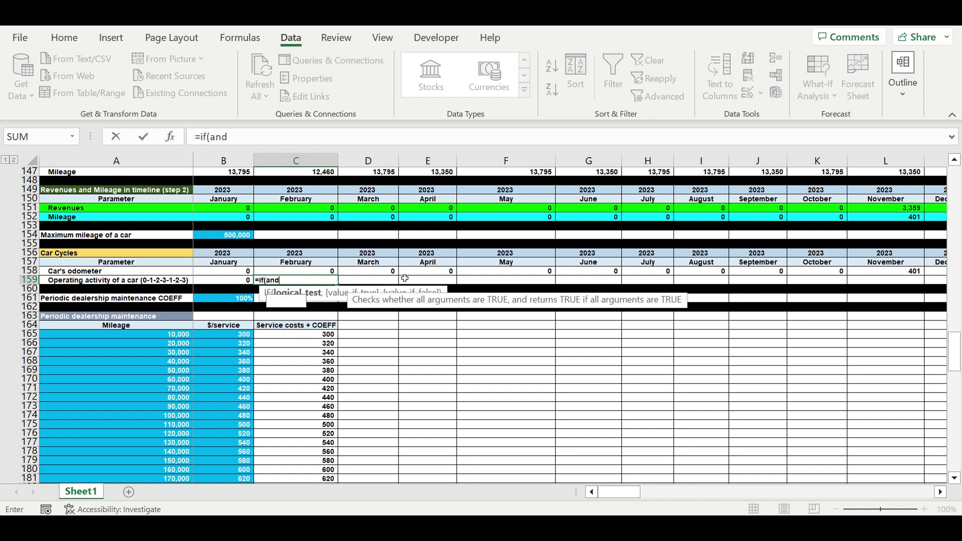
pyautogui.click(241, 285)
pyautogui.write('=0')
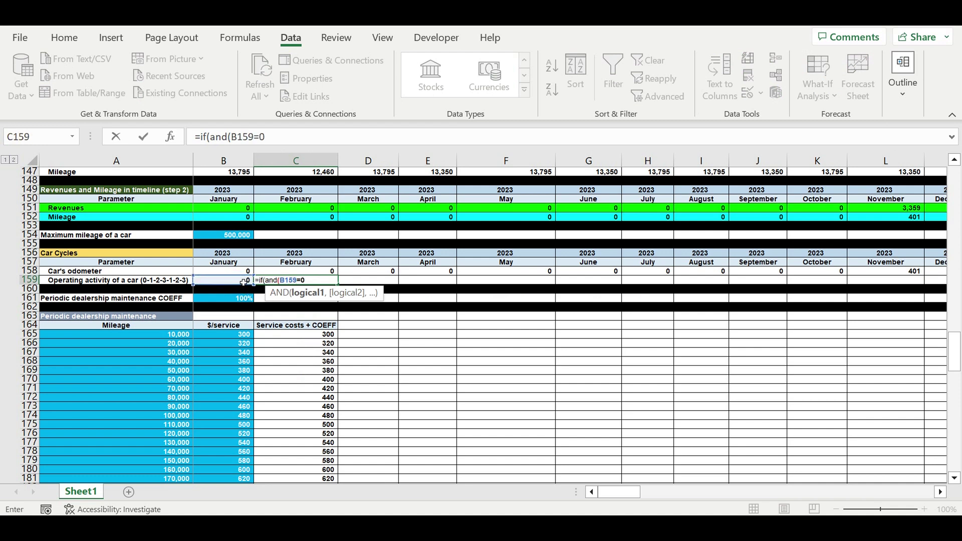
pyautogui.write(',')
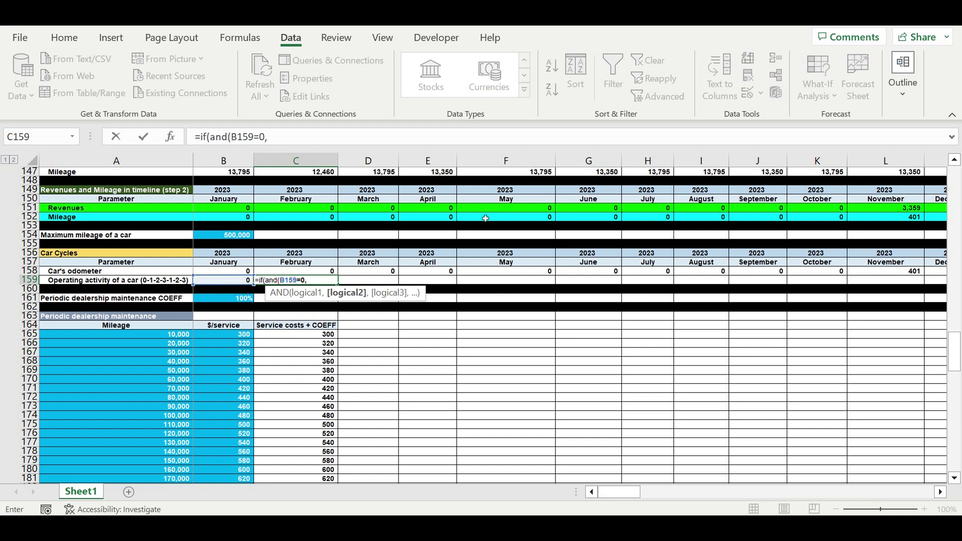
pyautogui.click(294, 273)
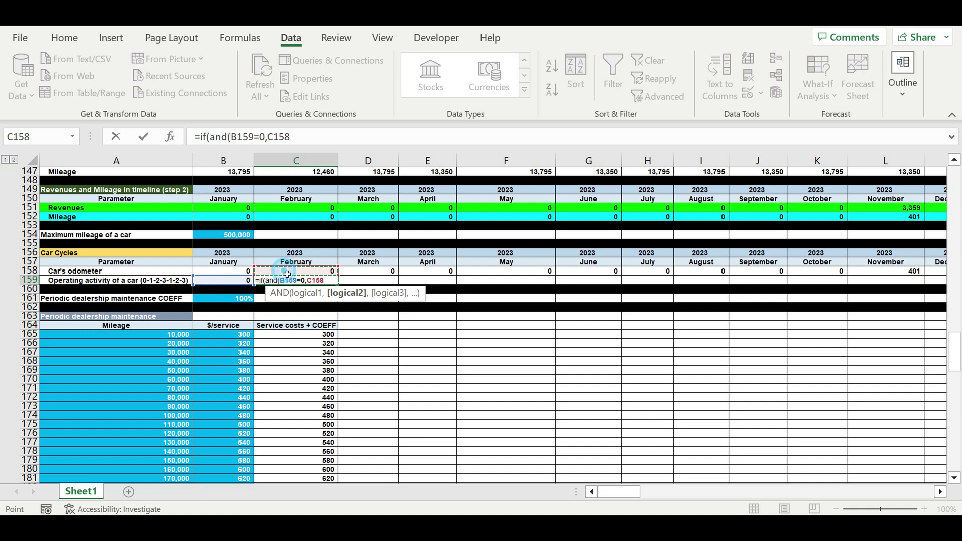
pyautogui.write('=0),')
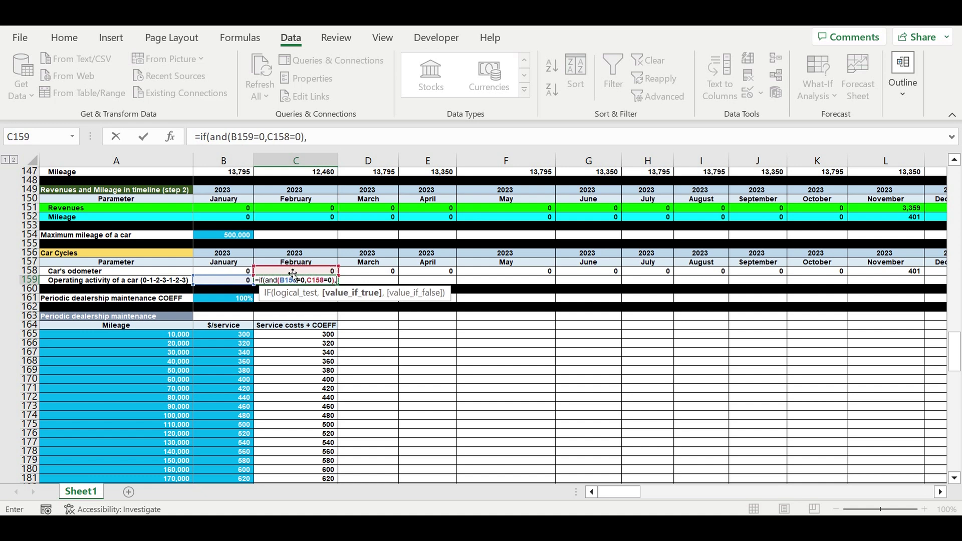
pyautogui.write('0,')
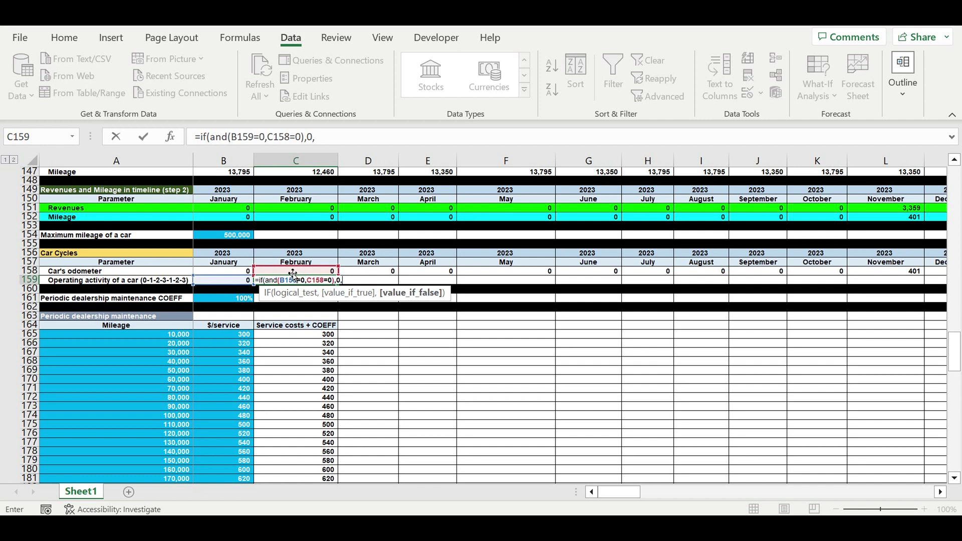
# Duplicate the first condition within the C159 formula and adapt the copy to IF(AND(B159=0,C158>0),1, as the nested second condition
pyautogui.moveTo(326, 138); pyautogui.dragTo(210, 152)
pyautogui.hotkey('ctrl', 'c')
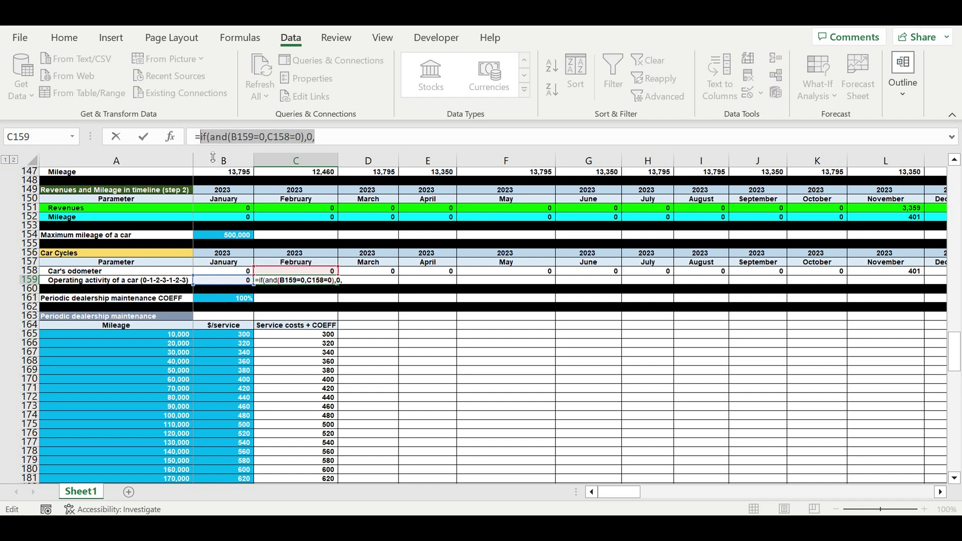
pyautogui.click(334, 138)
pyautogui.hotkey('ctrl', 'v')
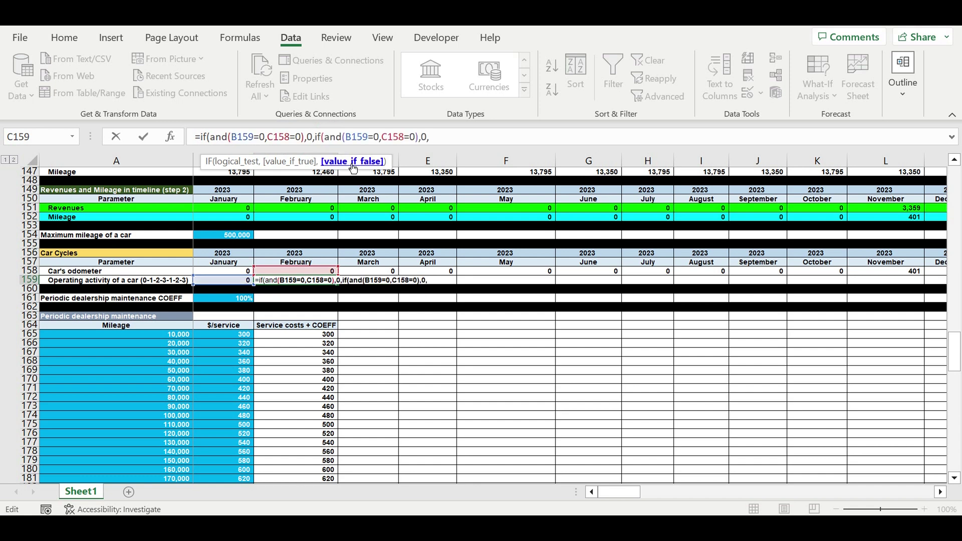
pyautogui.doubleClick(406, 138)
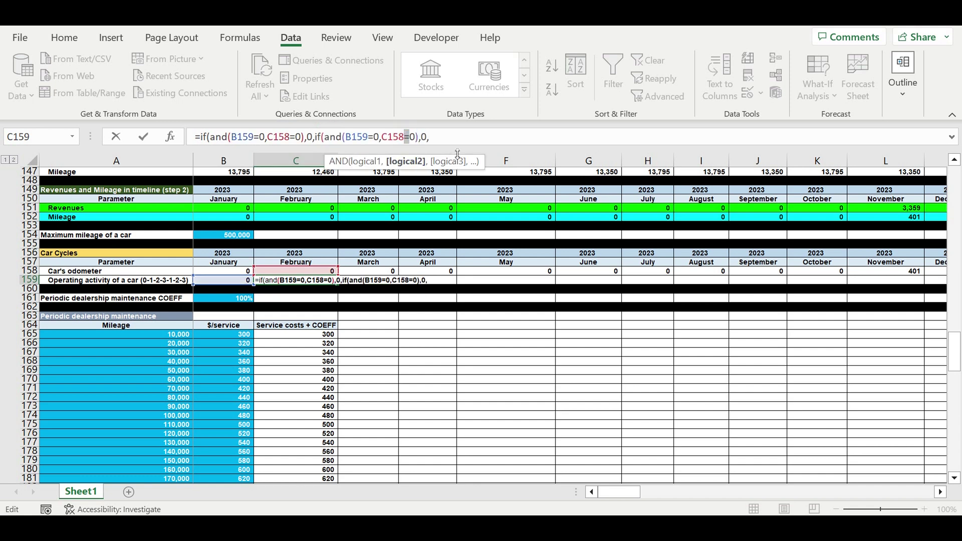
pyautogui.write('>')
pyautogui.doubleClick(431, 139)
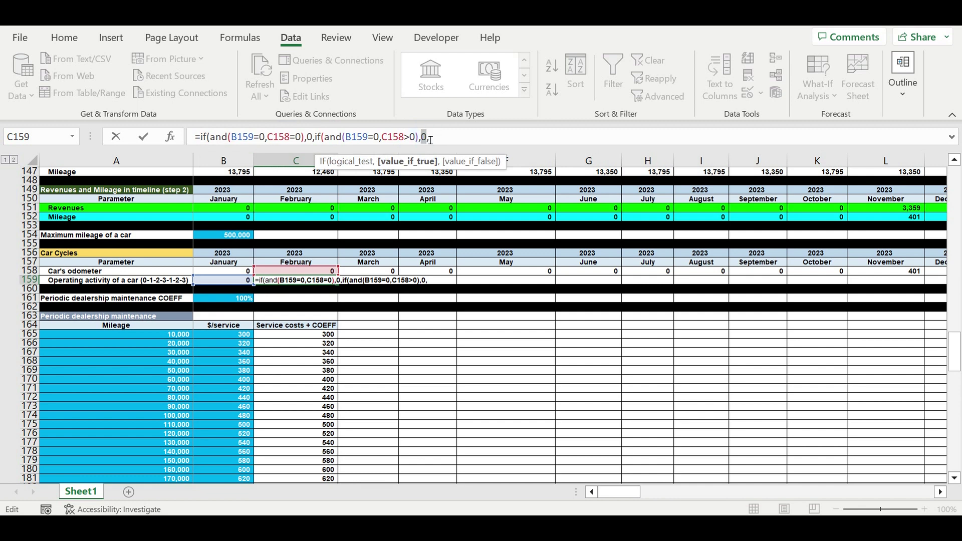
pyautogui.write('1')
pyautogui.click(446, 142)
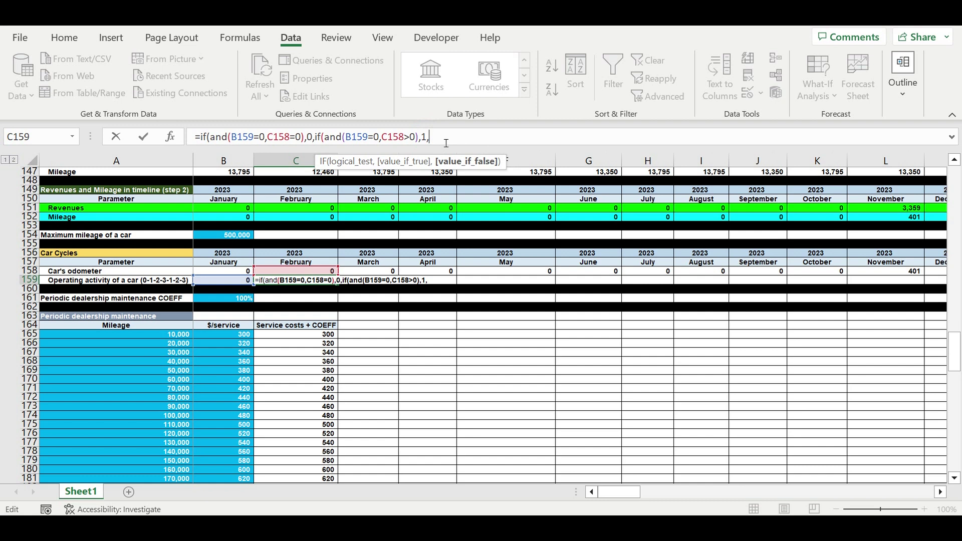
# Complete the C159 formula with the nested condition IF(C158<B158,1,B159+1), close all brackets and commit it
pyautogui.write('if')
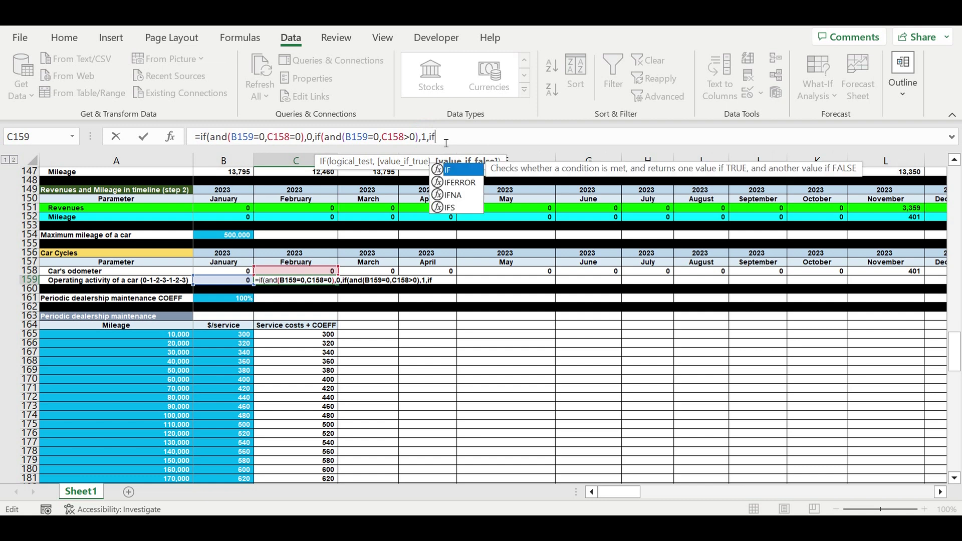
pyautogui.write('(')
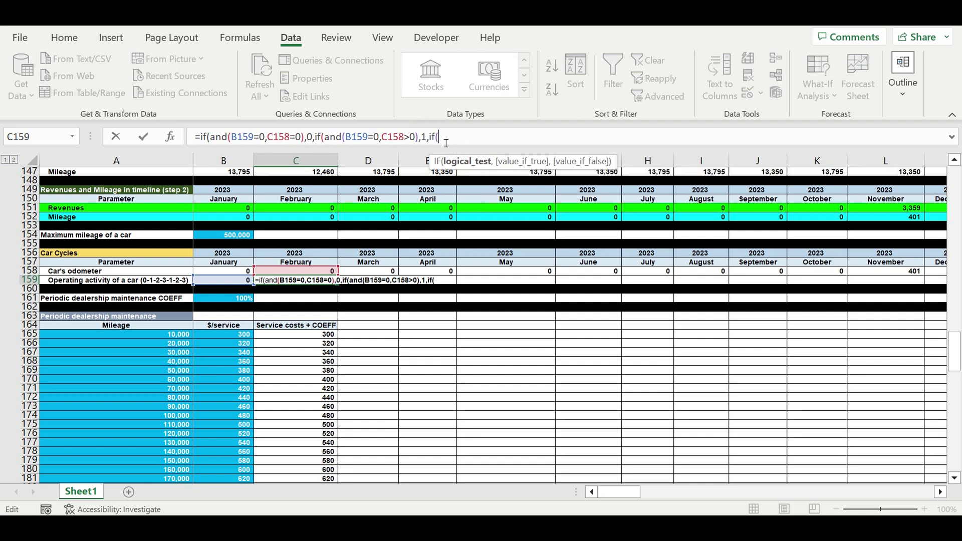
pyautogui.click(310, 275)
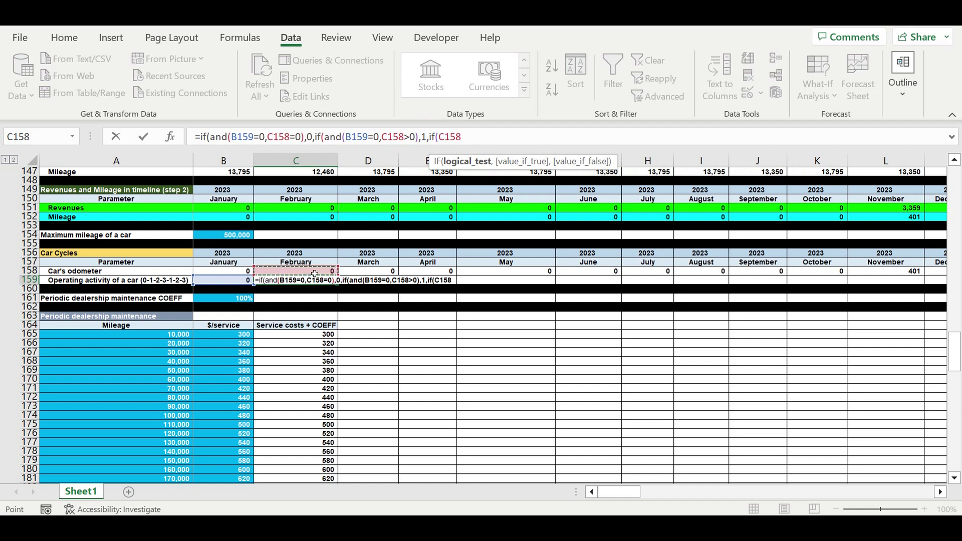
pyautogui.write('<')
pyautogui.click(223, 274)
pyautogui.write(',')
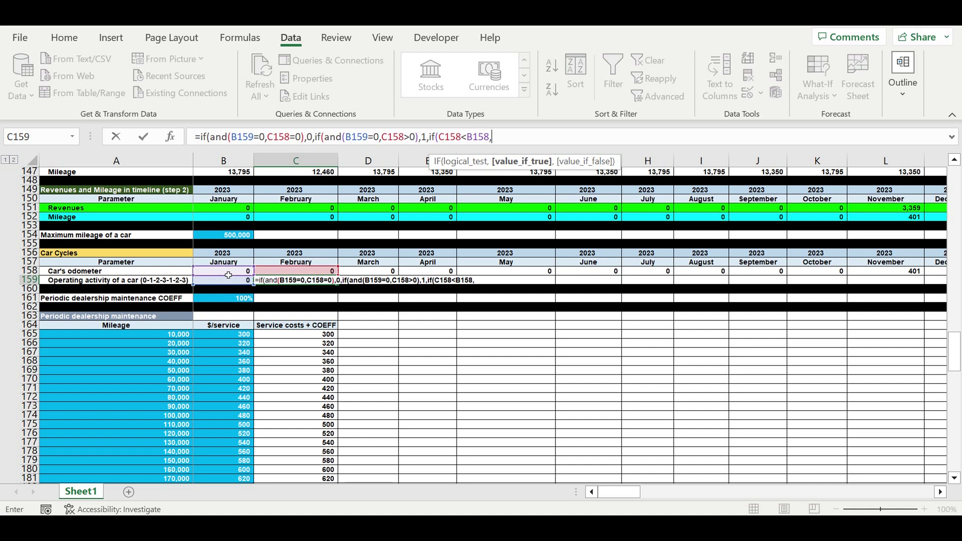
pyautogui.write('1,')
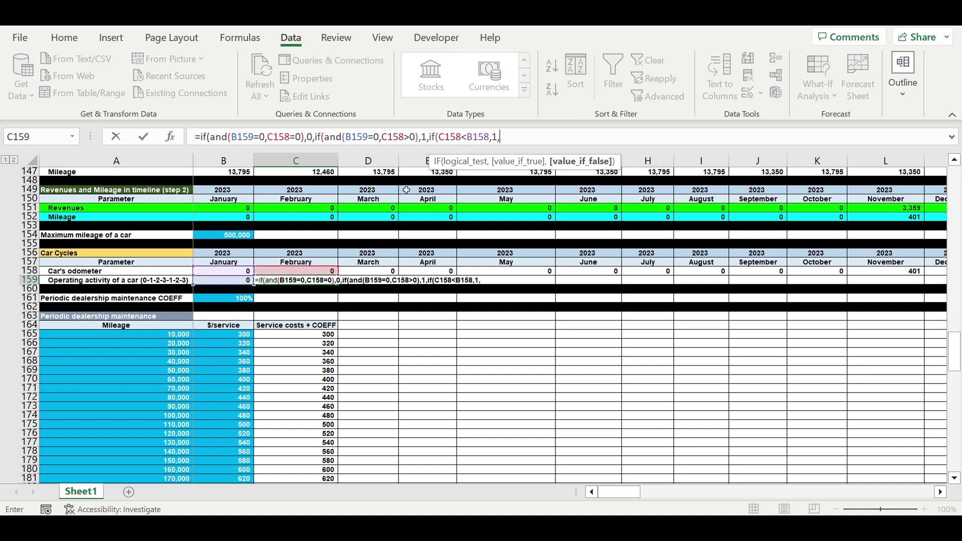
pyautogui.click(232, 284)
pyautogui.write('+1')
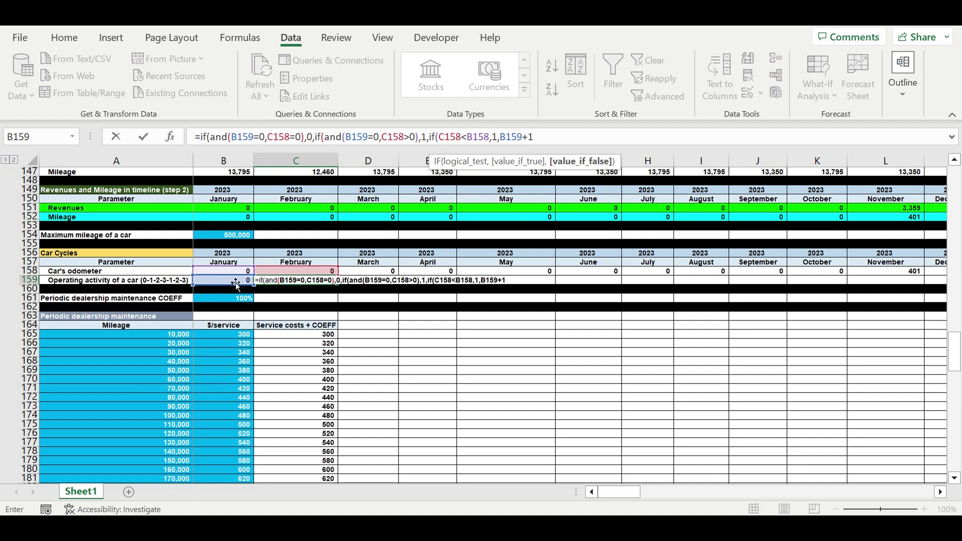
pyautogui.write(')')
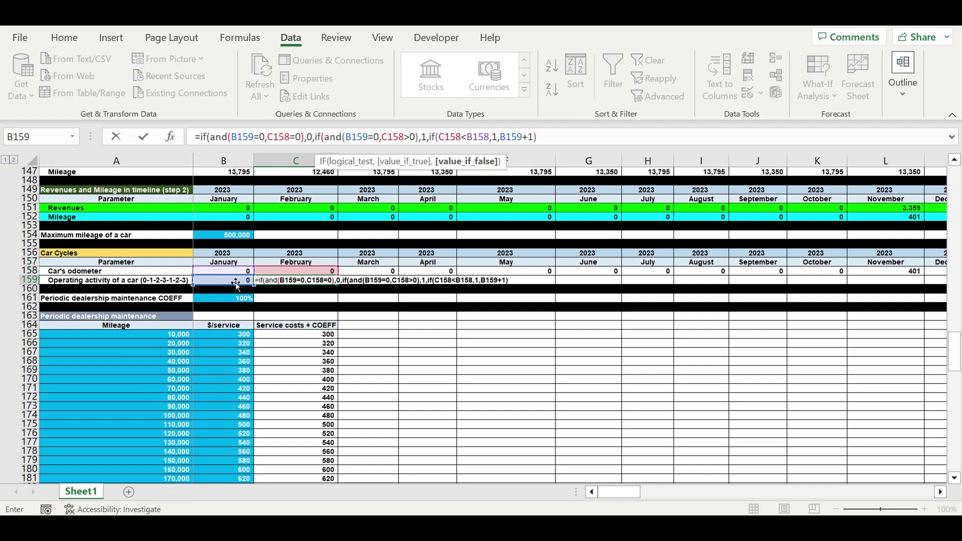
pyautogui.write('))')
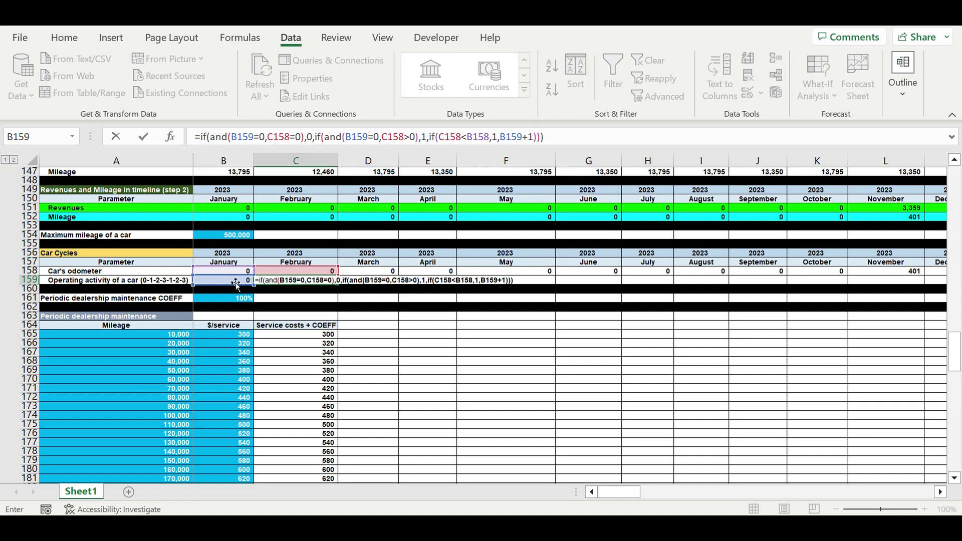
pyautogui.press('Return')
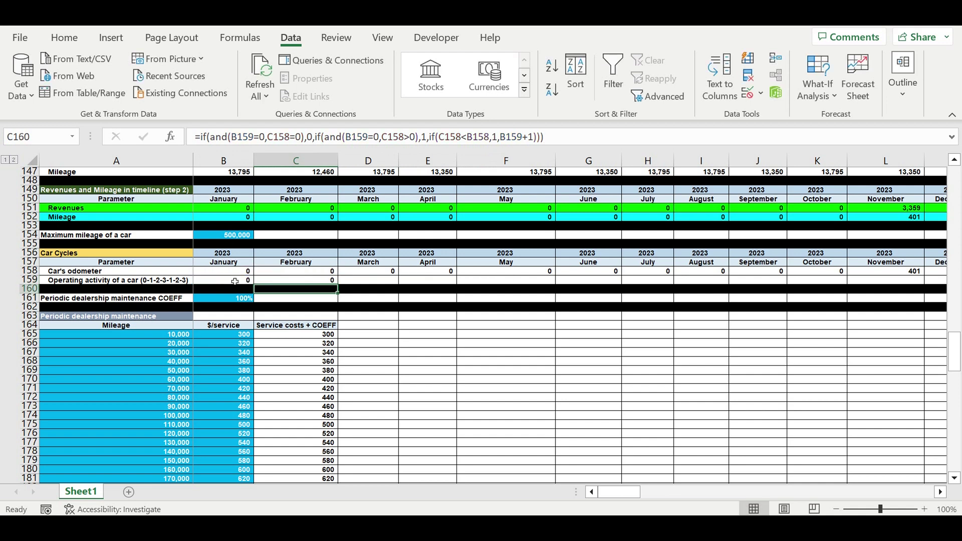
# Fill the C159 operating activity formula across the row through July 2024 and check the November 2023 formula
pyautogui.click(319, 280)
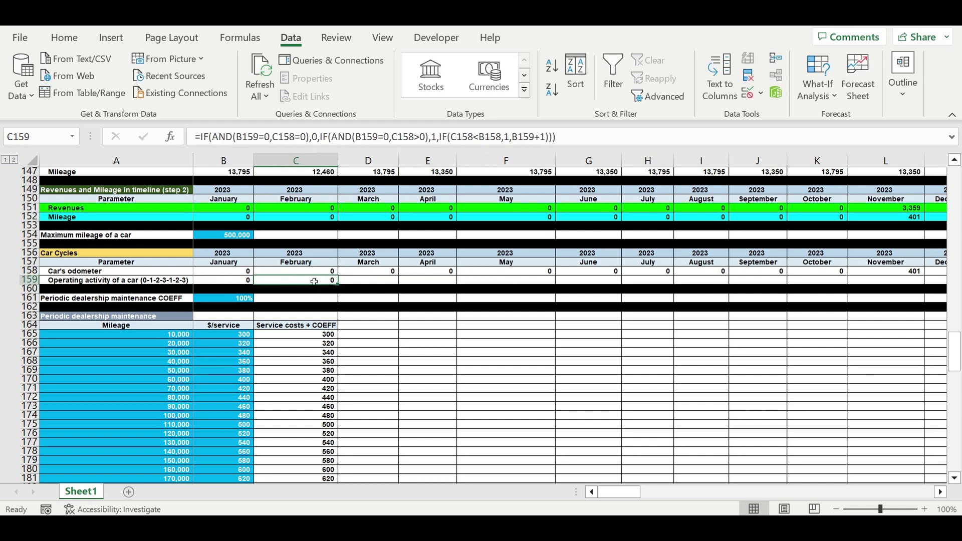
pyautogui.moveTo(338, 284); pyautogui.dragTo(835, 281)
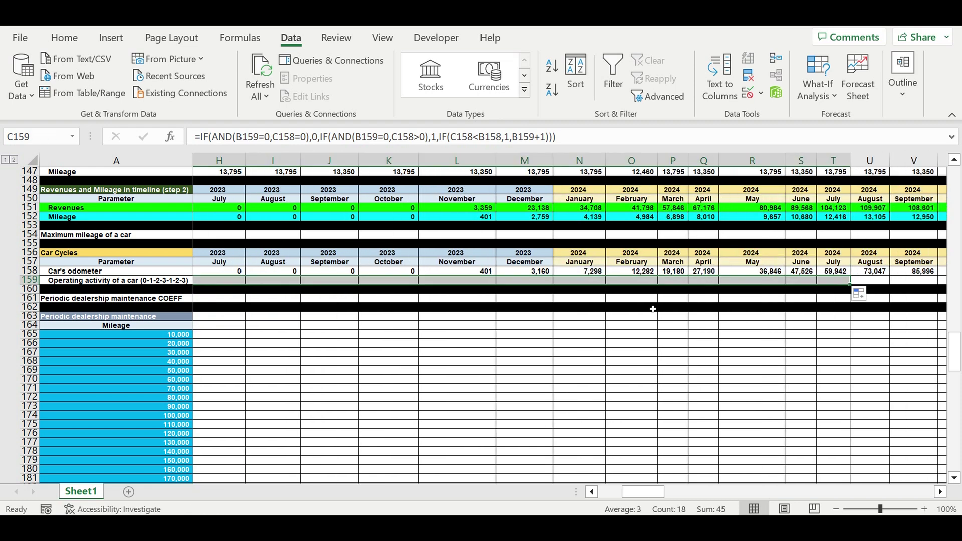
pyautogui.click(612, 336)
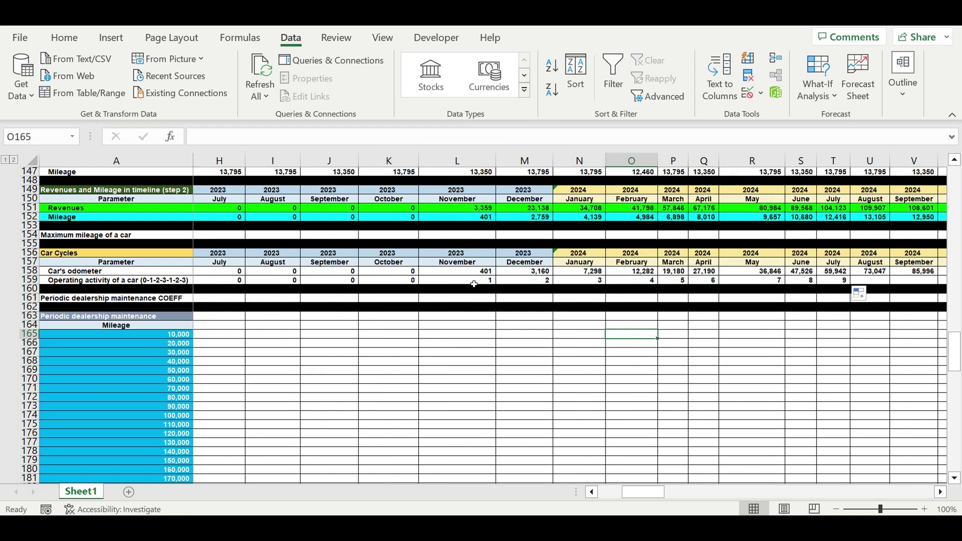
pyautogui.click(474, 281)
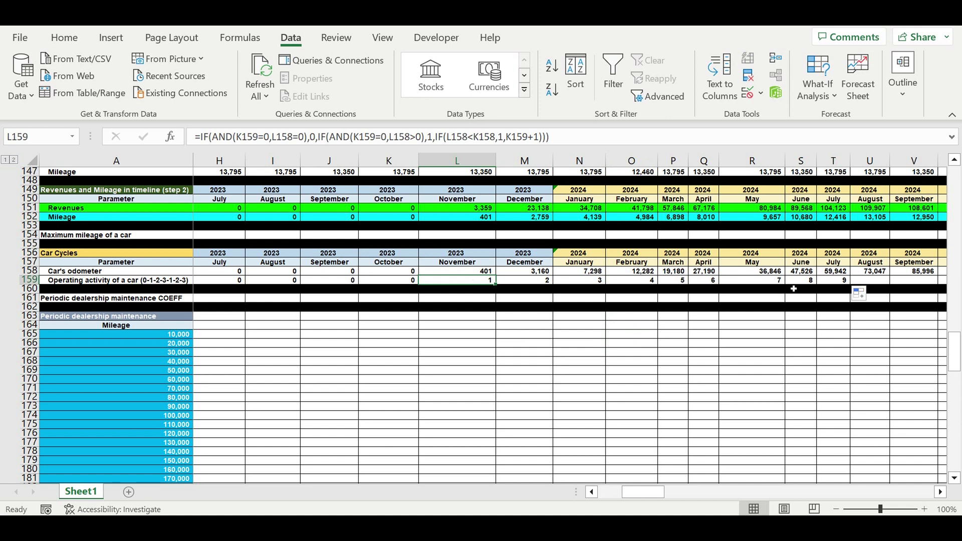
# Extend the operating activity formula from July 2024 across the row through November 2027
pyautogui.click(832, 284)
pyautogui.moveTo(856, 291)
pyautogui.mouseDown()
pyautogui.moveTo(943, 284)
pyautogui.moveTo(860, 283)
pyautogui.moveTo(948, 284)
pyautogui.moveTo(874, 297)
pyautogui.mouseUp()
pyautogui.click(663, 336)
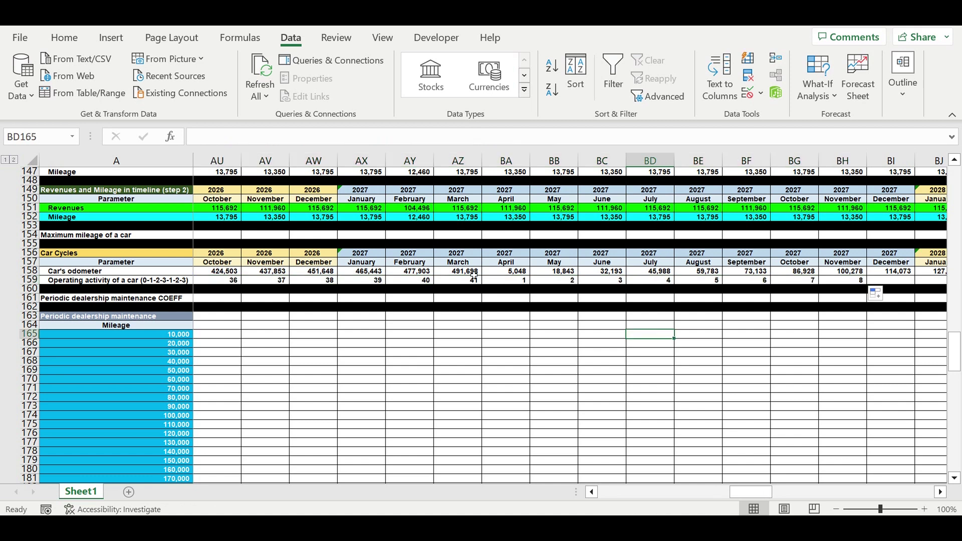
# Examine the operating activity formulas for February and March 2027 at the end of the first car cycle
pyautogui.click(463, 281)
pyautogui.click(416, 284)
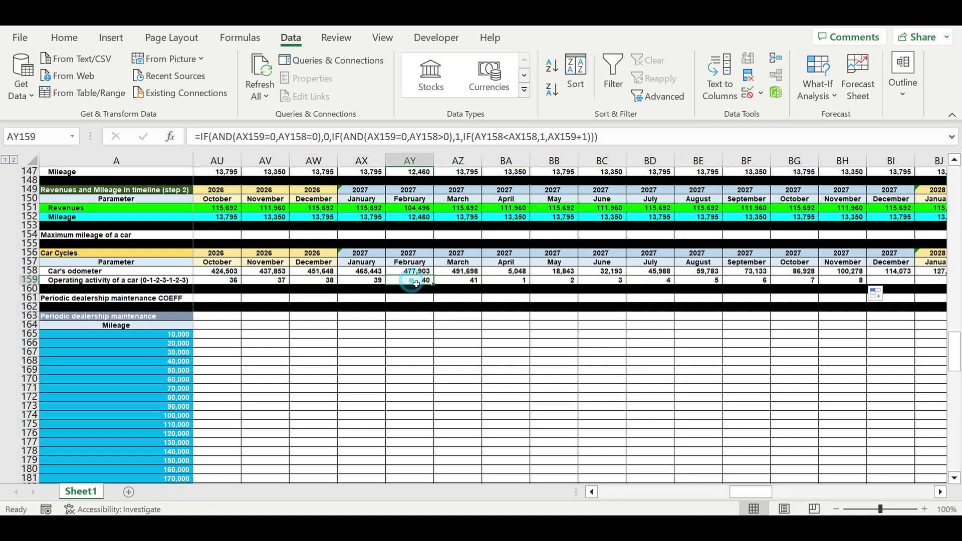
pyautogui.click(465, 282)
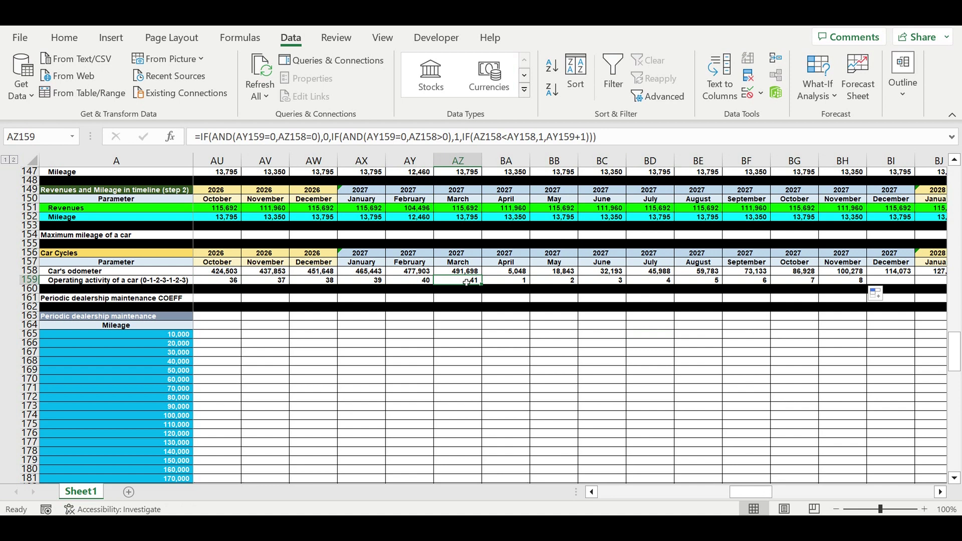
# Check the April 2027 cycle restart and extend the operating activity formula from May 2027 across row 159 through December 2032
pyautogui.click(514, 281)
pyautogui.moveTo(515, 272); pyautogui.dragTo(516, 282)
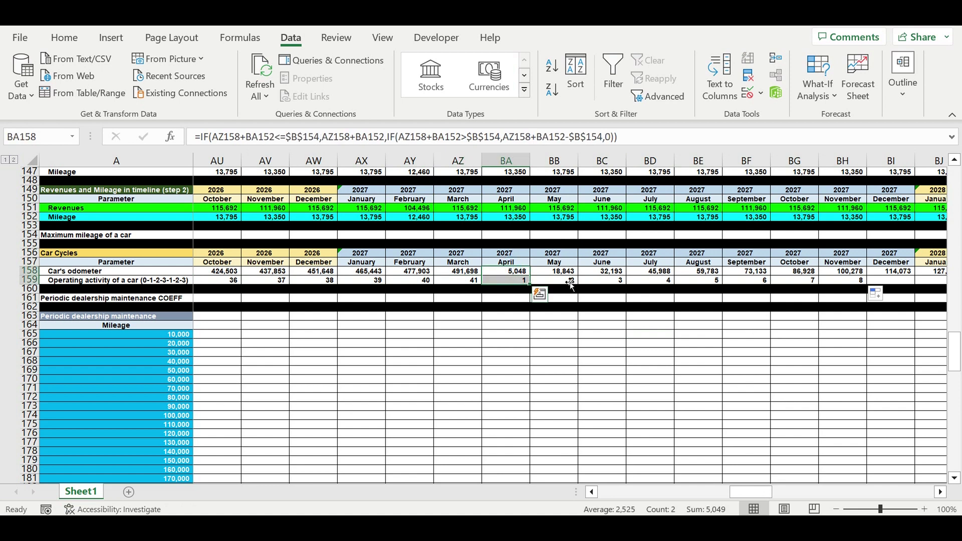
pyautogui.click(571, 282)
pyautogui.moveTo(578, 284); pyautogui.dragTo(869, 283)
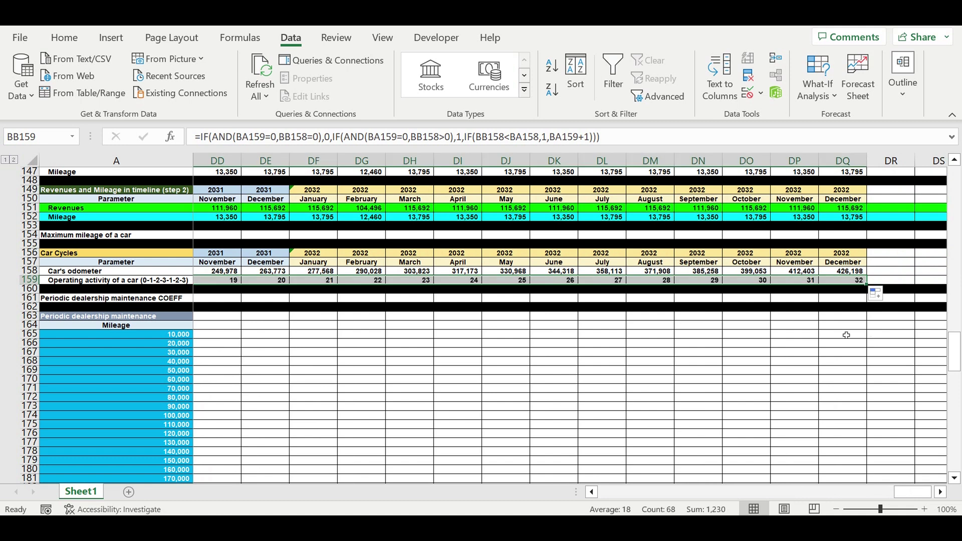
pyautogui.click(814, 357)
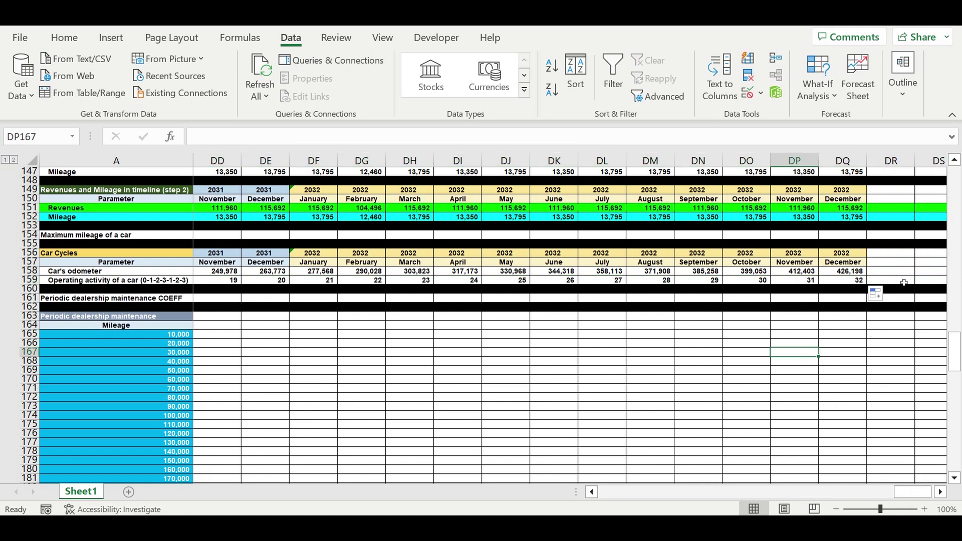
# Enter =MAX(B159:DQ159) in DR159 to get the longest operating activity, and check the finished formula
pyautogui.click(904, 281)
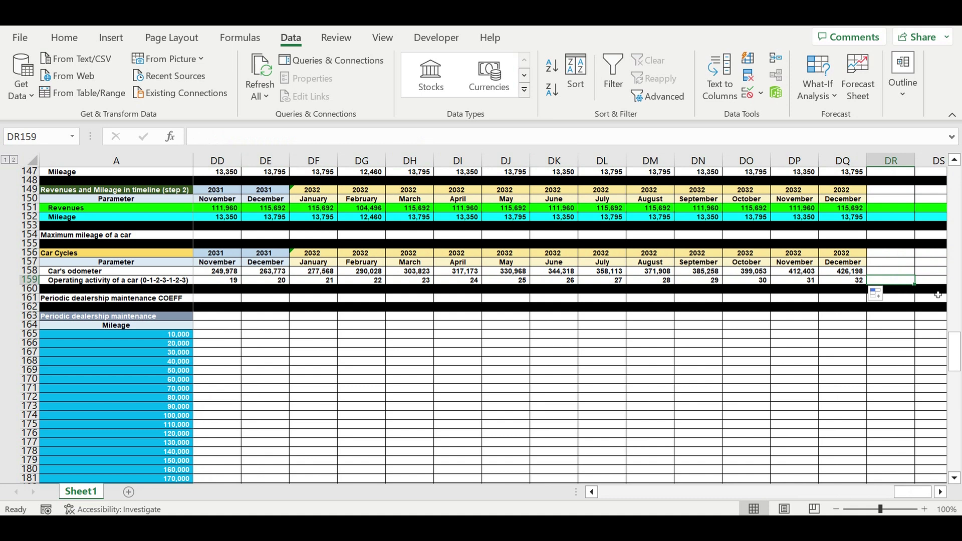
pyautogui.write('=')
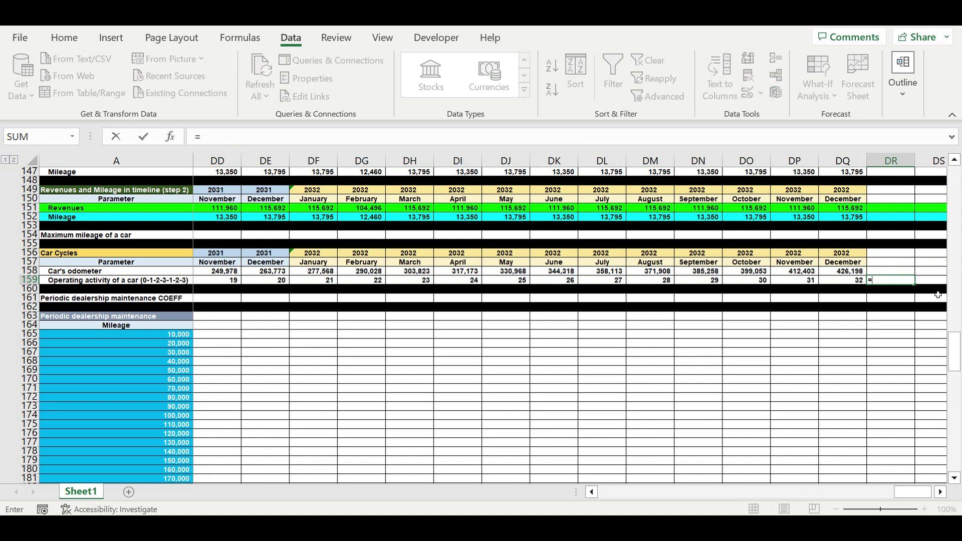
pyautogui.write('max')
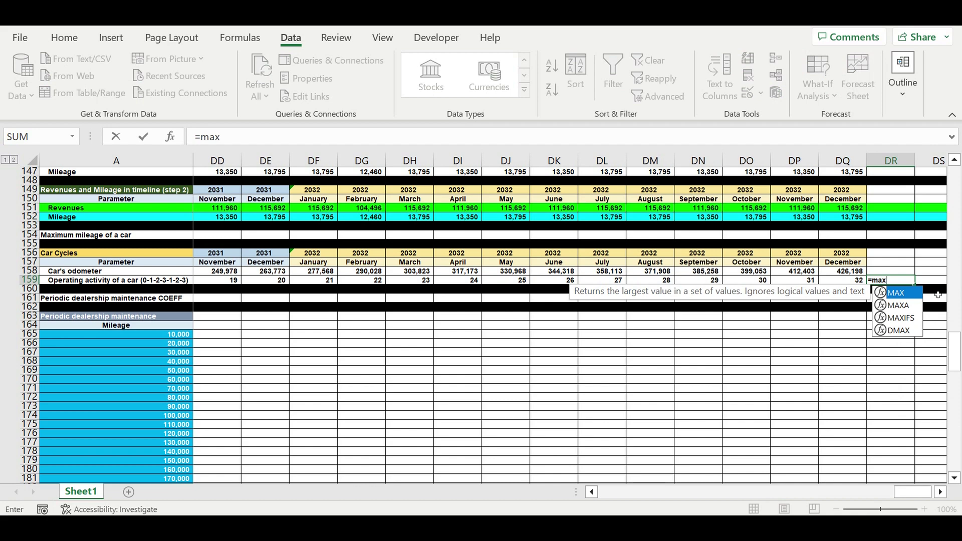
pyautogui.write('(')
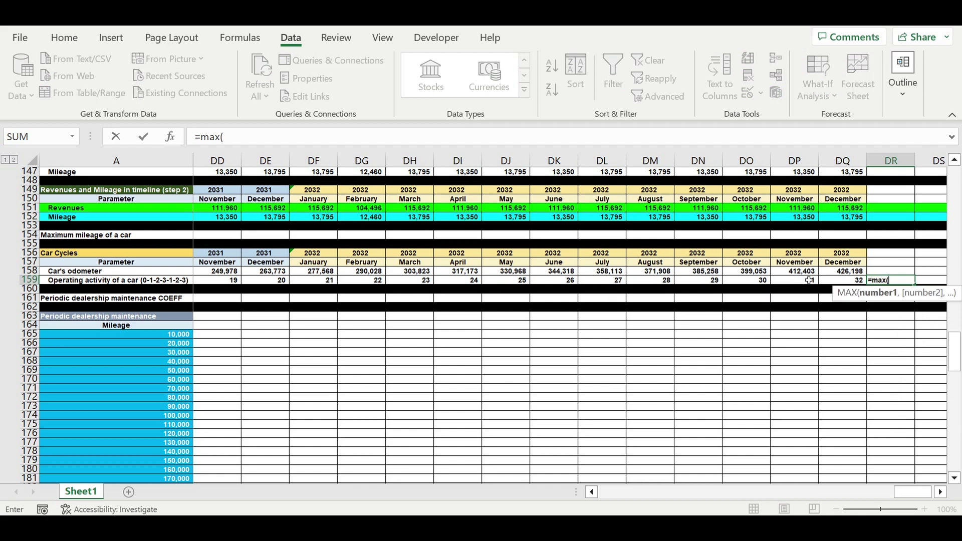
pyautogui.click(850, 282)
pyautogui.moveTo(850, 282); pyautogui.dragTo(215, 280)
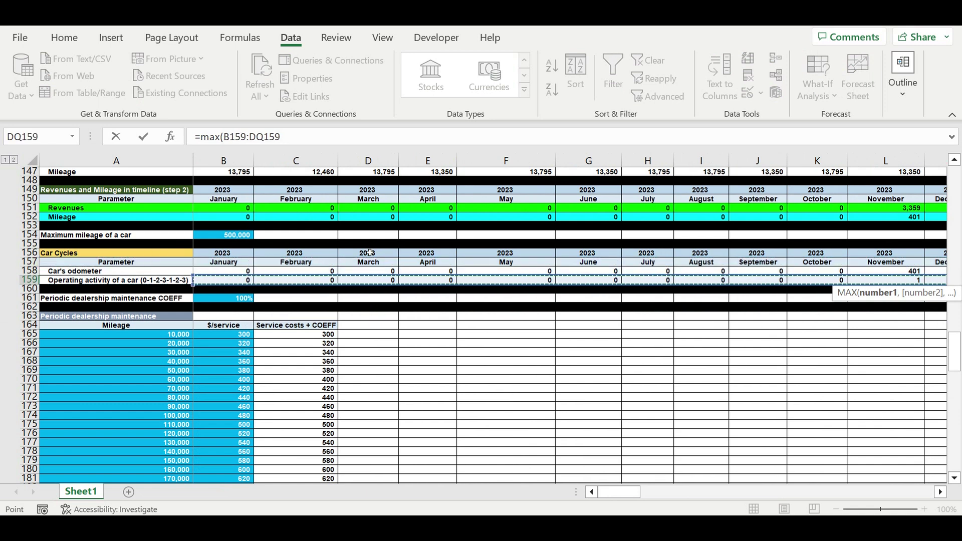
pyautogui.click(289, 142)
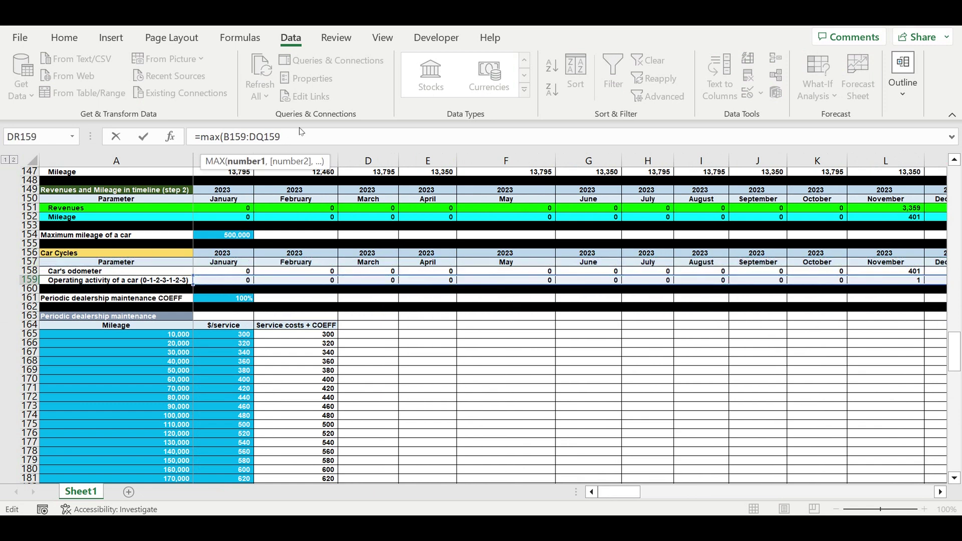
pyautogui.press('Return')
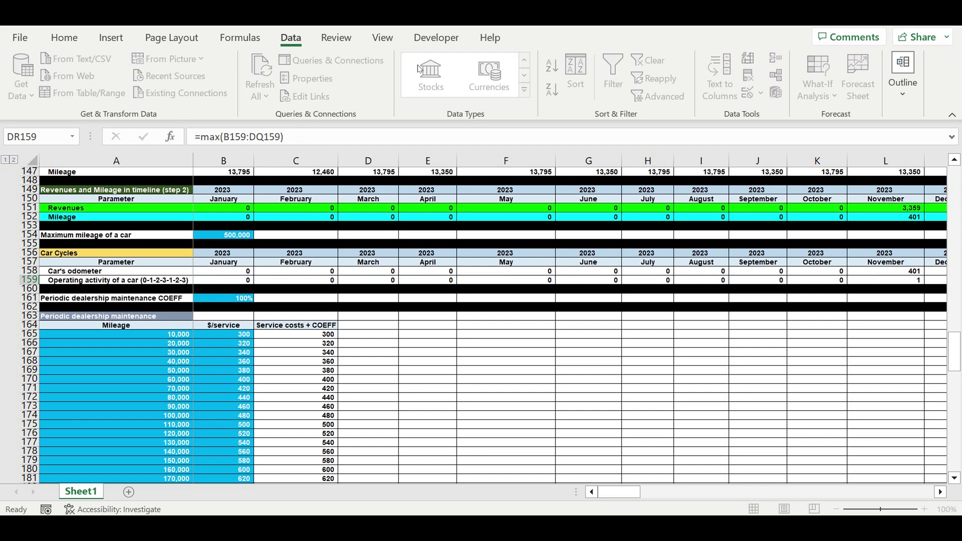
pyautogui.click(895, 282)
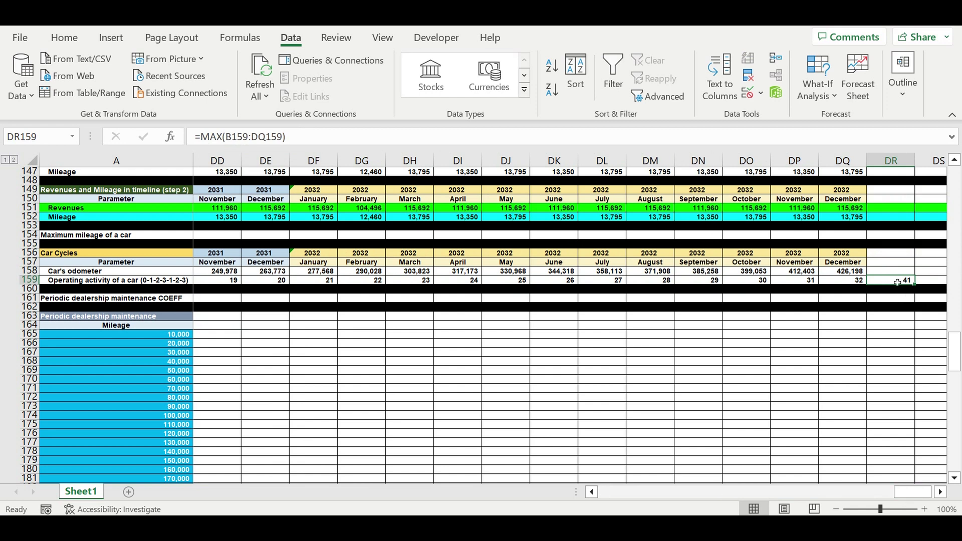
# Set the maximum mileage of a car in B154 to 300000
pyautogui.moveTo(912, 491); pyautogui.dragTo(620, 492)
pyautogui.click(470, 384)
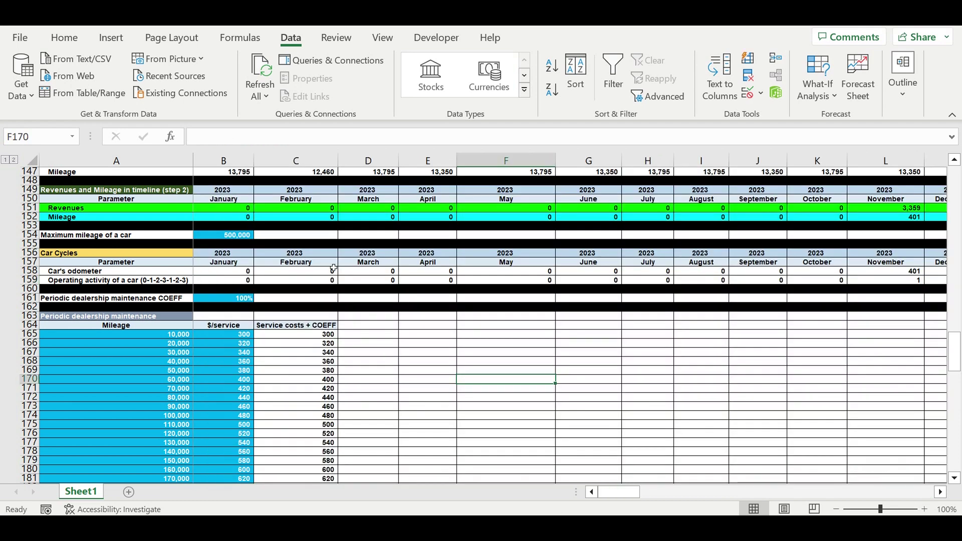
pyautogui.click(241, 239)
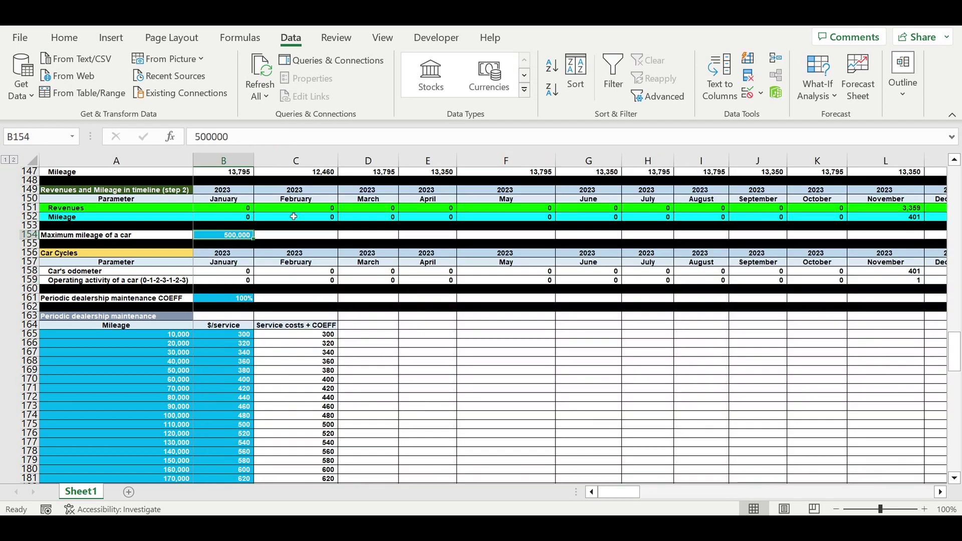
pyautogui.write('3')
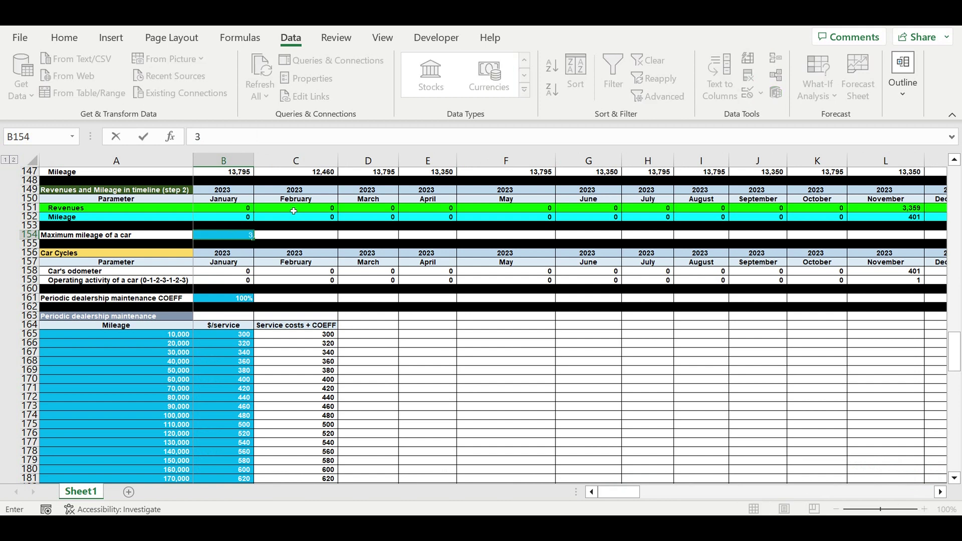
pyautogui.write('00000')
pyautogui.press('Return')
pyautogui.click(431, 333)
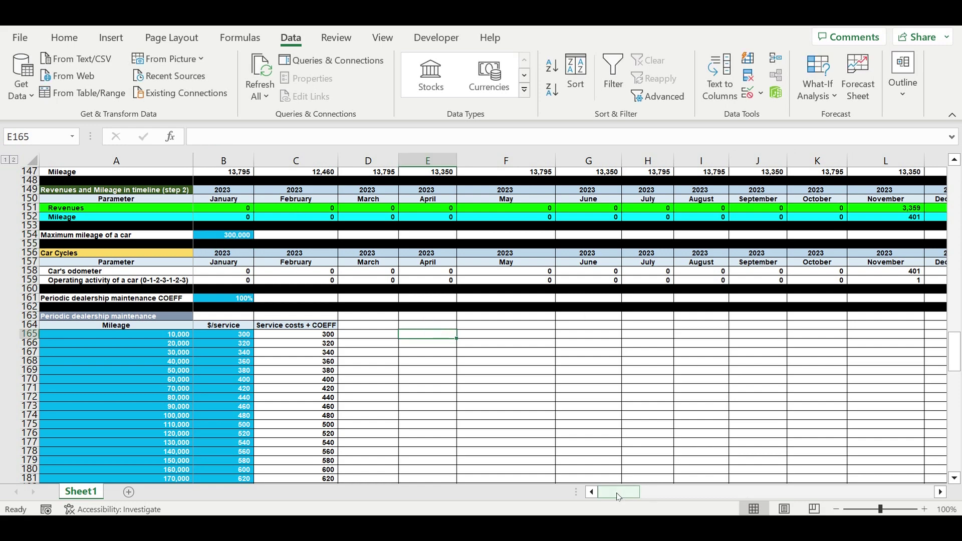
# Examine the October 2027 odometer and operating activity cells just before the counter restarts
pyautogui.moveTo(619, 497); pyautogui.dragTo(772, 494)
pyautogui.click(462, 326)
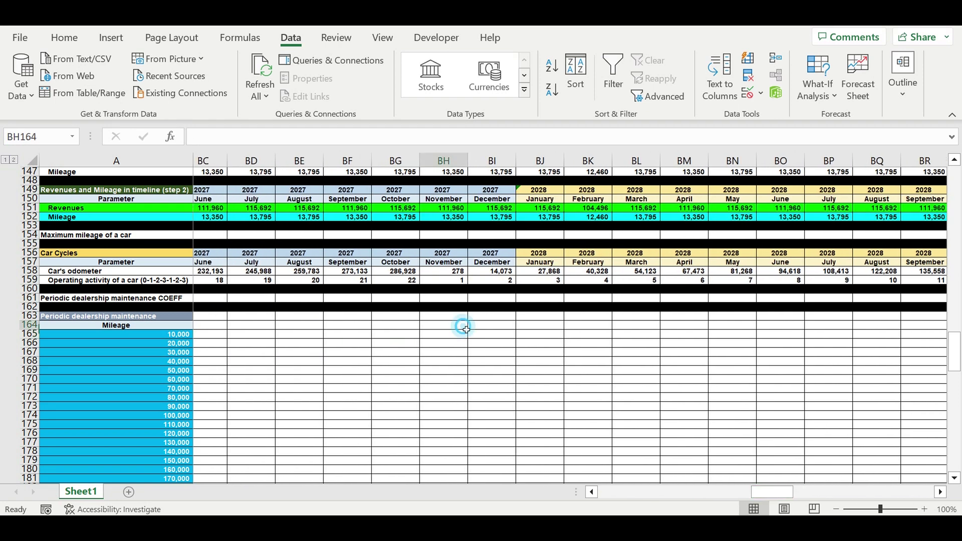
pyautogui.click(401, 282)
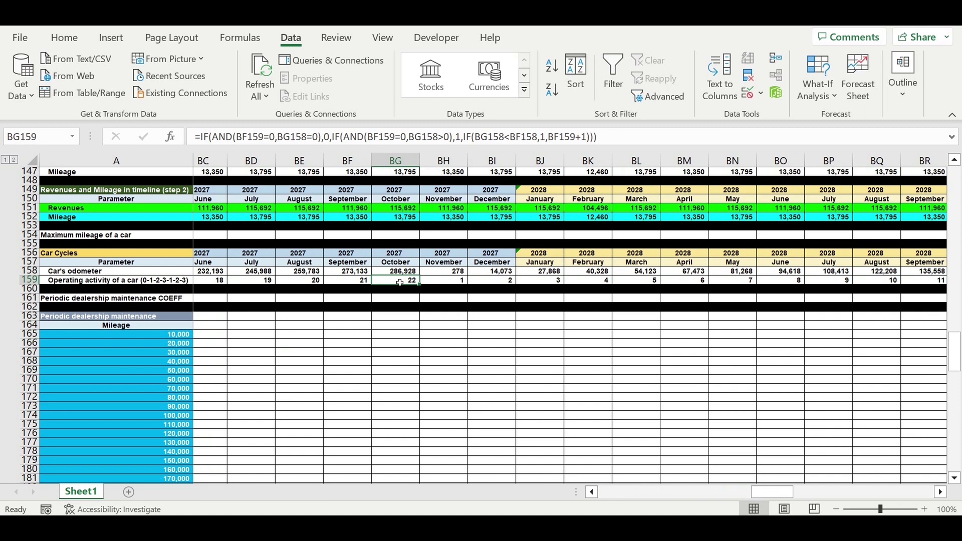
pyautogui.click(396, 271)
pyautogui.click(399, 281)
# Check the maximum operating activity in DR159 and the July 2031 operating activity at the end of its car cycle
pyautogui.moveTo(775, 493); pyautogui.dragTo(943, 484)
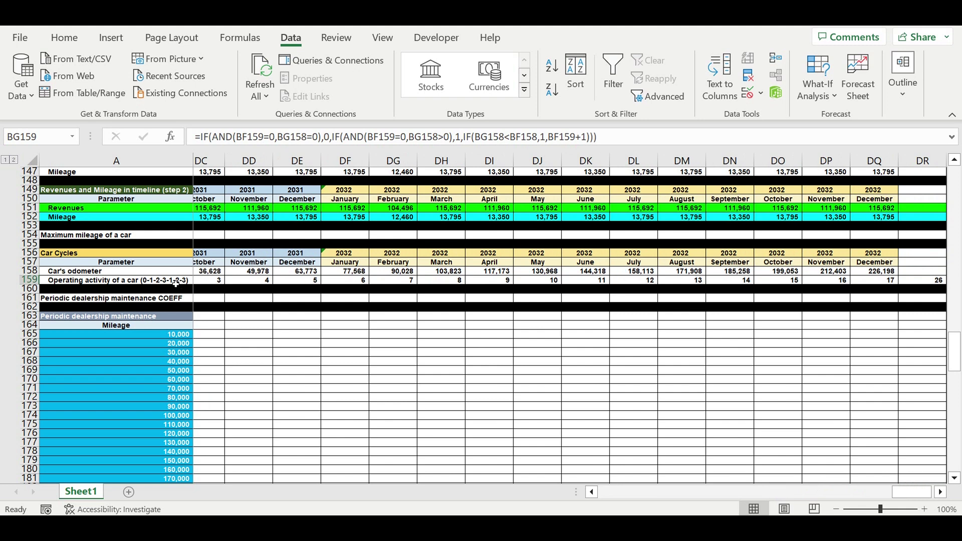
pyautogui.click(929, 284)
pyautogui.moveTo(910, 493); pyautogui.dragTo(890, 495)
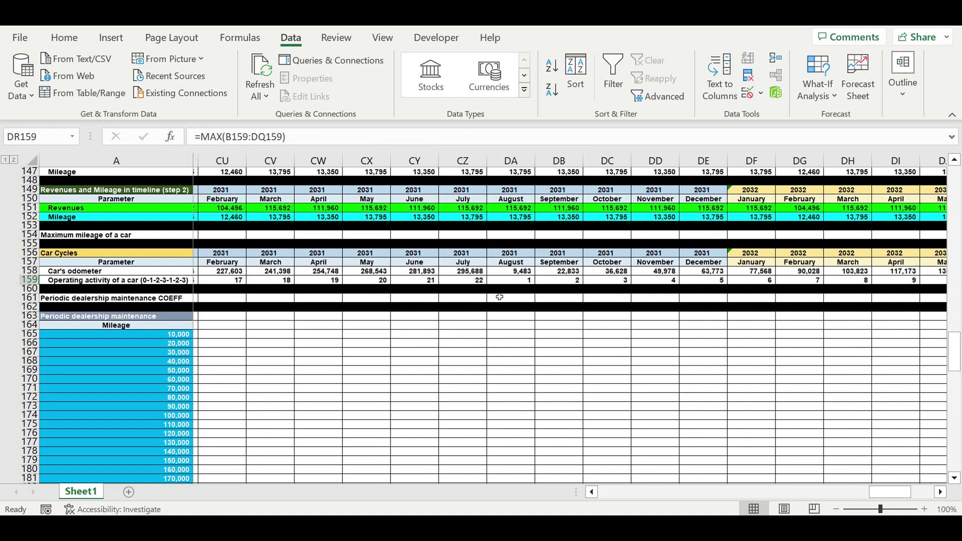
pyautogui.click(476, 282)
pyautogui.moveTo(877, 497); pyautogui.dragTo(816, 499)
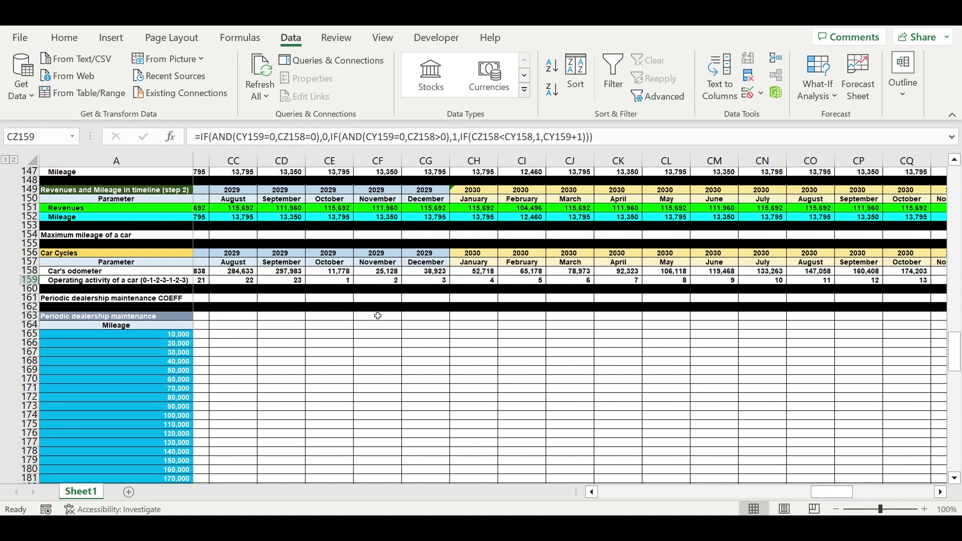
# Examine the operating activity at the car cycle ends in September 2029 and December 2025, including the months through July 2026
pyautogui.click(291, 281)
pyautogui.moveTo(820, 495); pyautogui.dragTo(783, 493)
pyautogui.moveTo(764, 492); pyautogui.dragTo(677, 491)
pyautogui.click(422, 280)
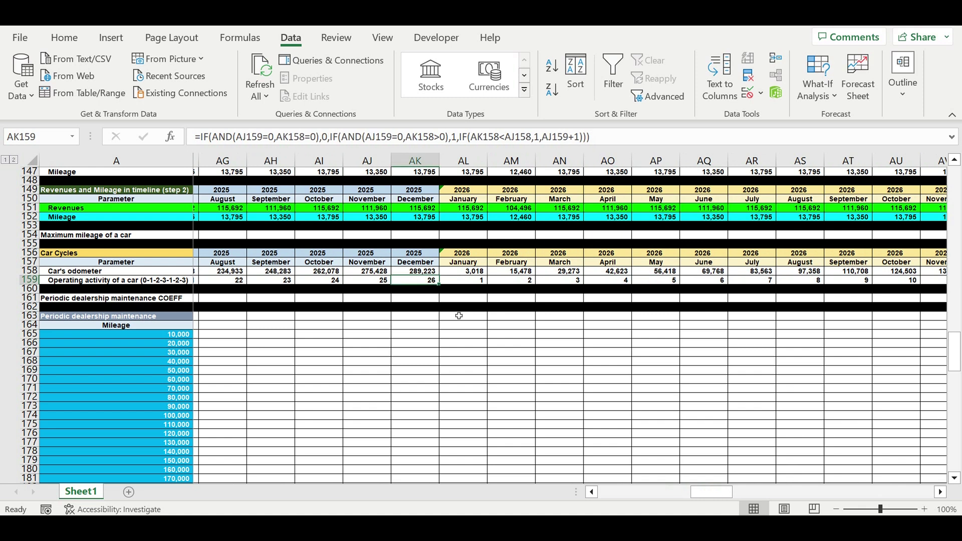
pyautogui.click(453, 327)
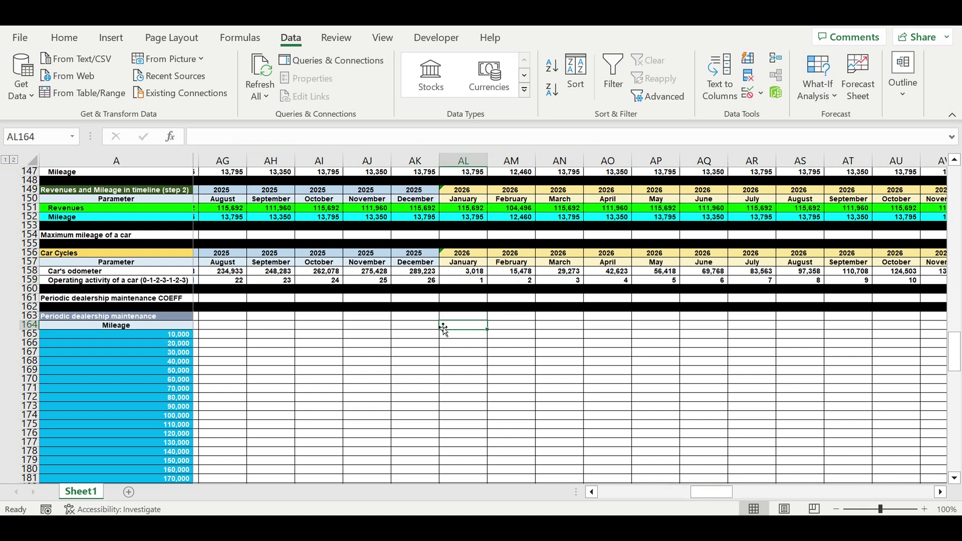
pyautogui.moveTo(412, 284); pyautogui.dragTo(769, 283)
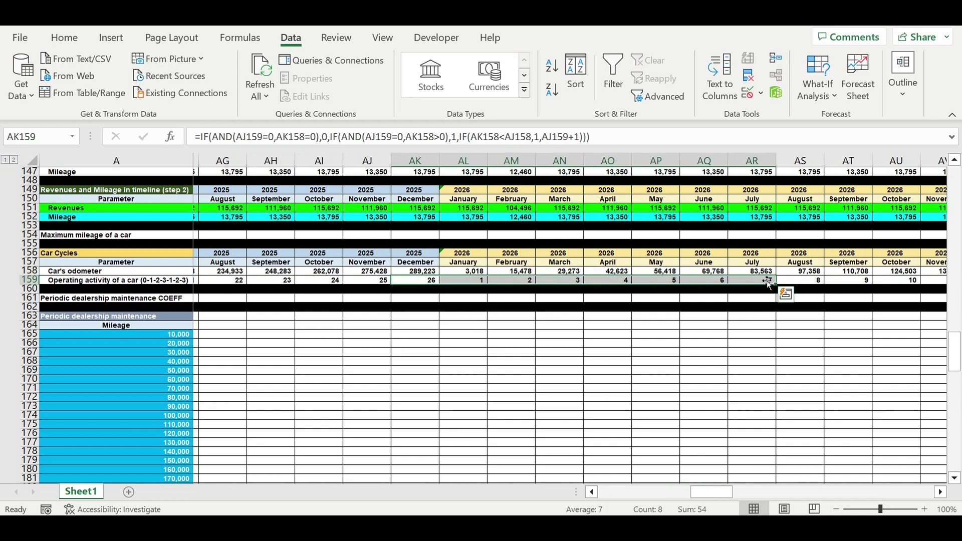
pyautogui.click(384, 373)
# Beside the periodic dealership maintenance table, enter the heading "Part costs" in E163 and "Operating activity month #" in E164
pyautogui.moveTo(715, 492); pyautogui.dragTo(620, 494)
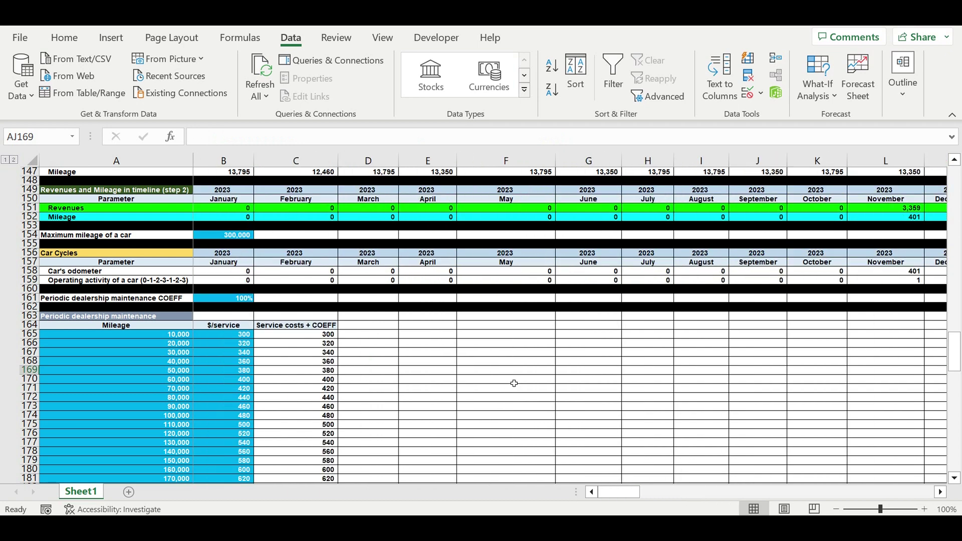
pyautogui.scroll(-6, 328, 394)
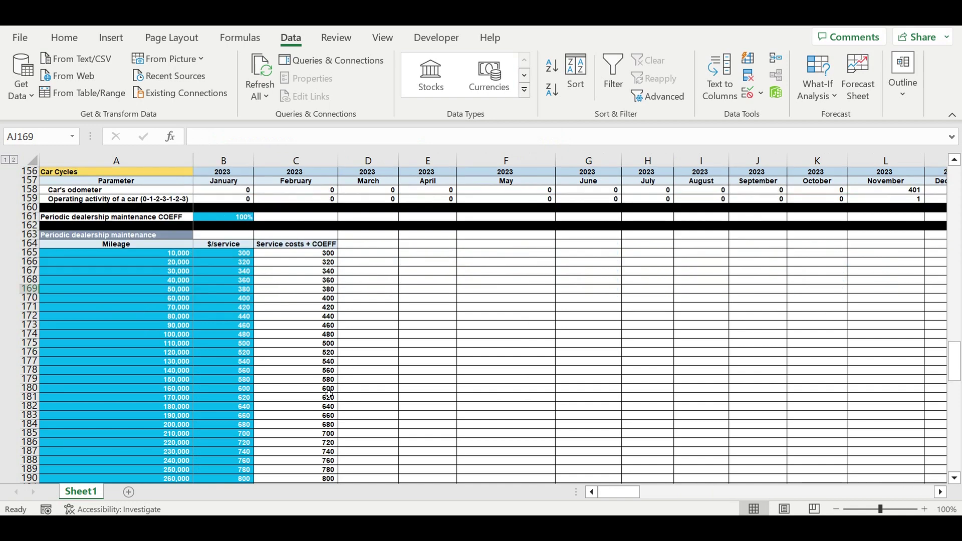
pyautogui.scroll(4, 336, 389)
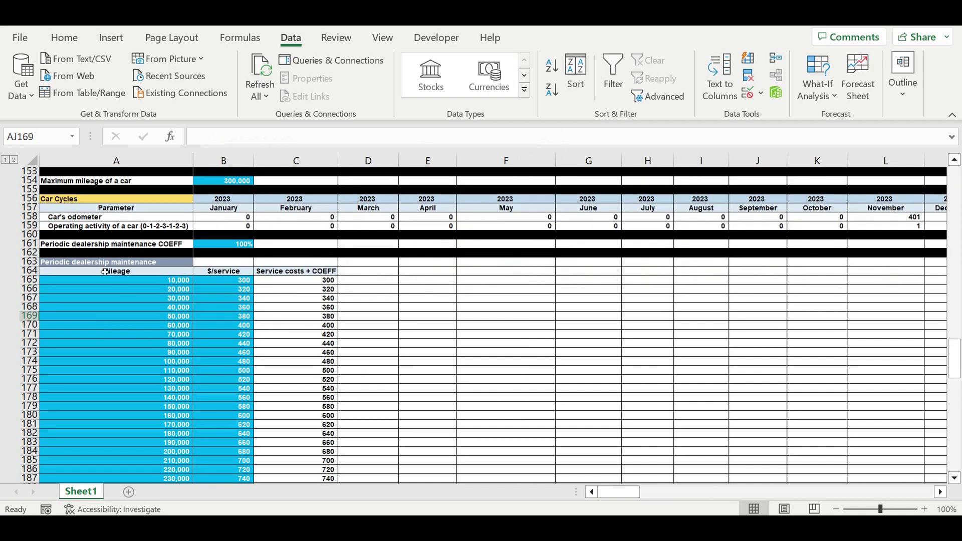
pyautogui.moveTo(91, 265); pyautogui.dragTo(88, 271)
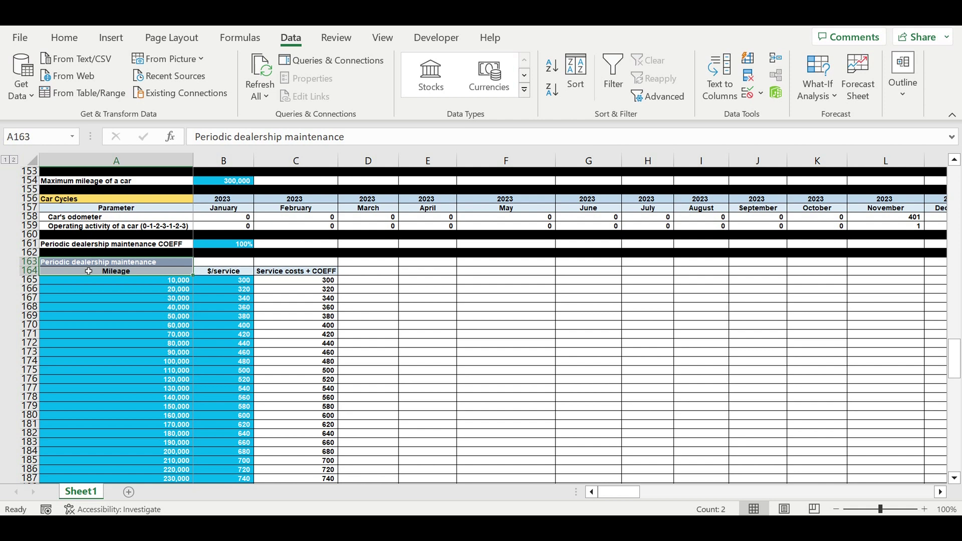
pyautogui.click(425, 263)
pyautogui.write('Part')
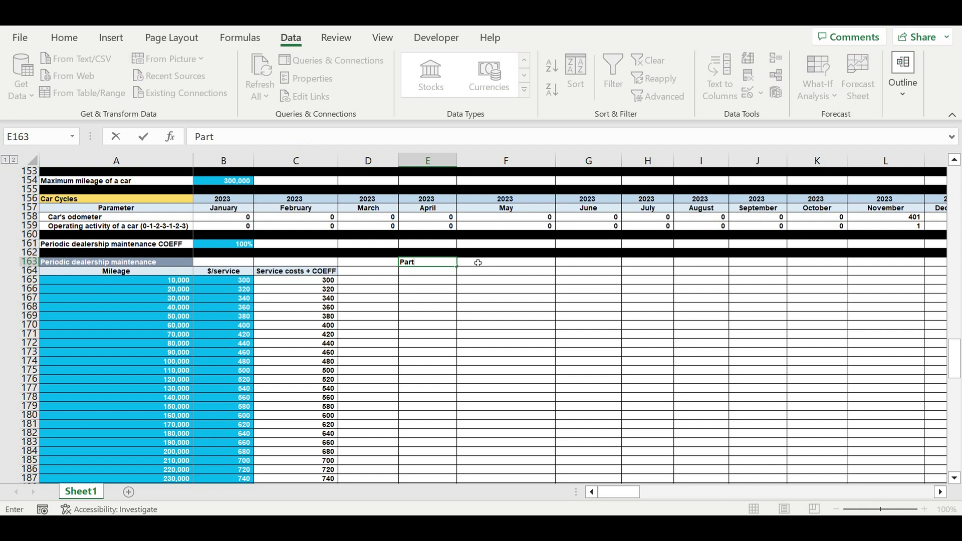
pyautogui.write(' costs')
pyautogui.press('Return')
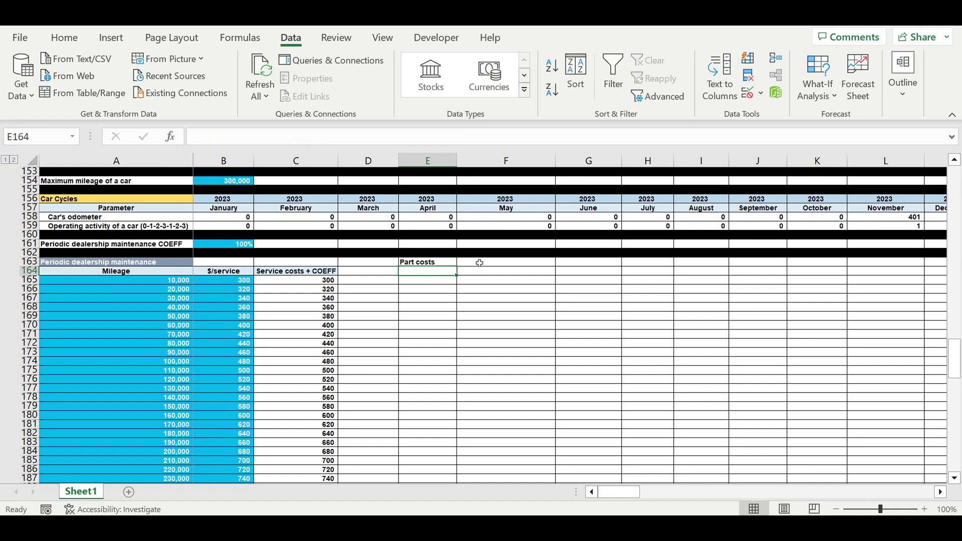
pyautogui.write('Operating ac')
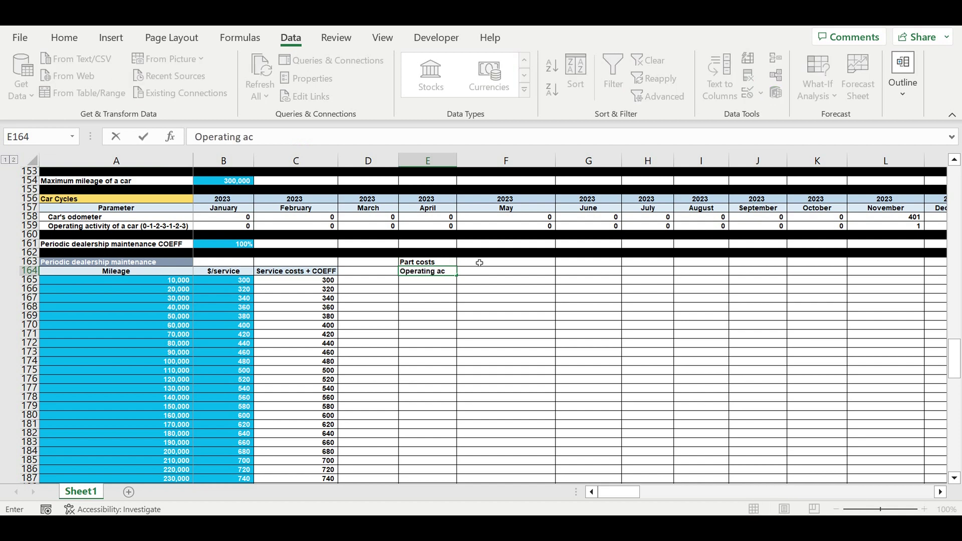
pyautogui.write('tivity month #')
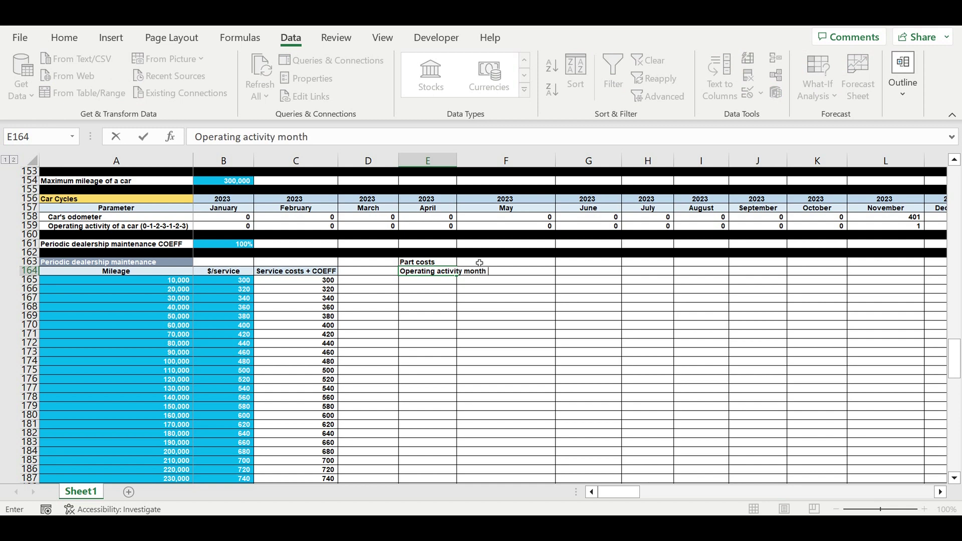
pyautogui.click(504, 328)
# Try centering the row 164 headings horizontally and vertically without text wrapping, and undo that alignment change
pyautogui.click(30, 271)
pyautogui.rightClick(30, 271)
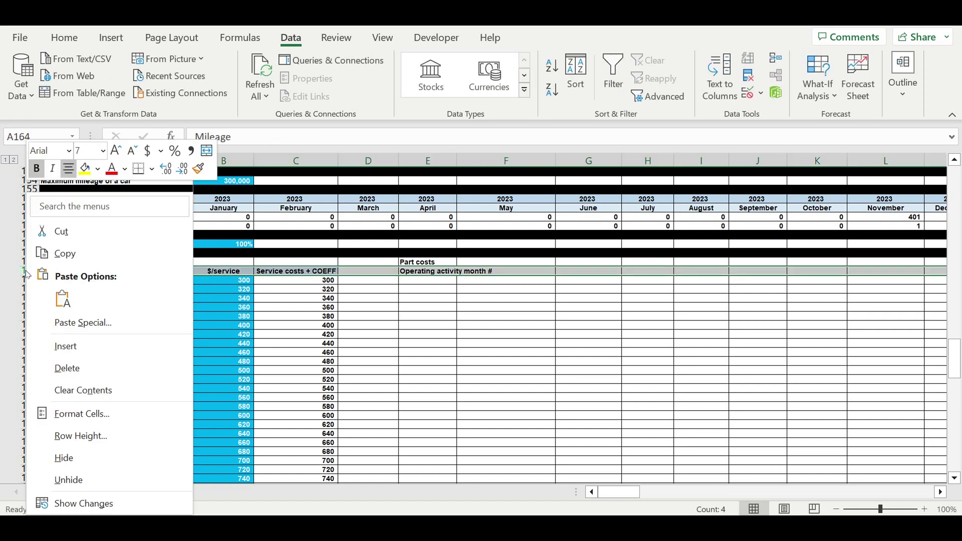
pyautogui.click(82, 415)
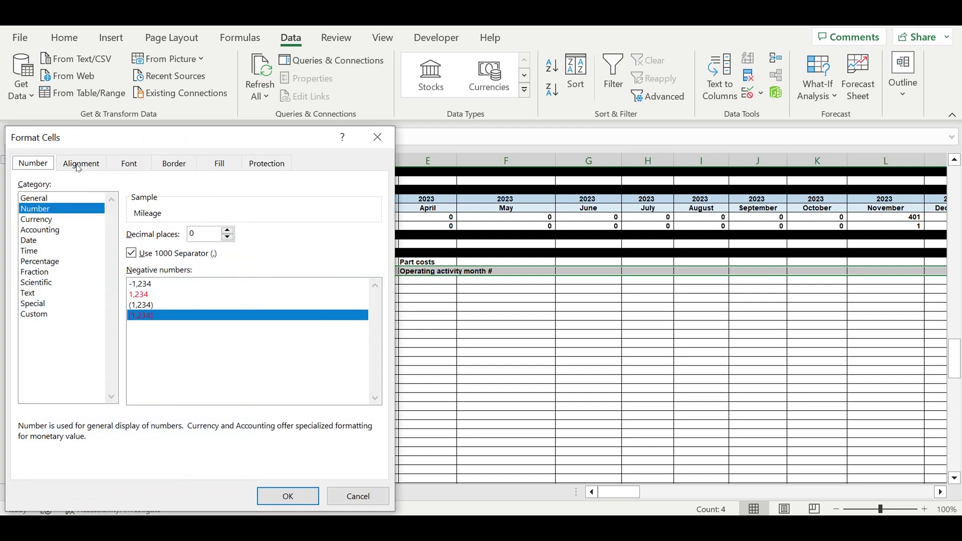
pyautogui.click(78, 167)
pyautogui.click(122, 216)
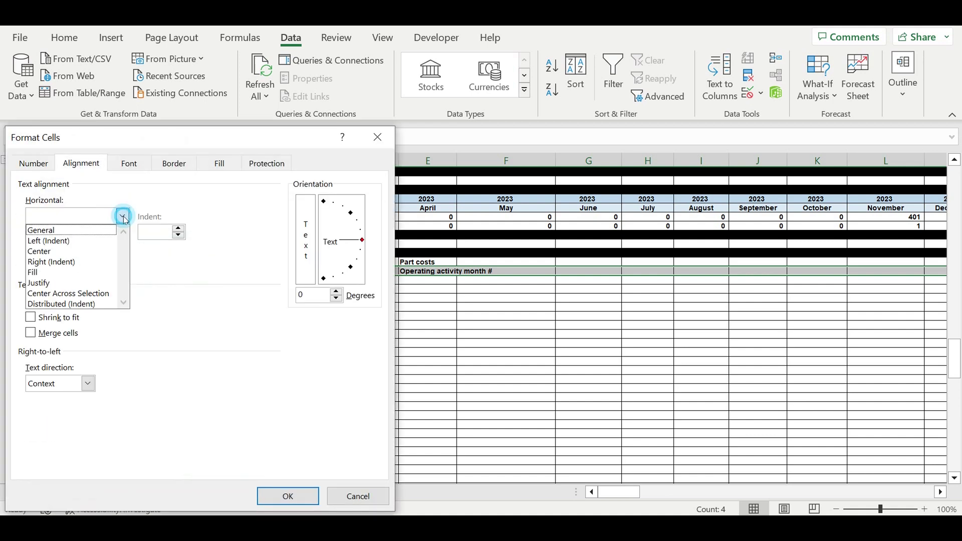
pyautogui.click(75, 251)
pyautogui.click(119, 251)
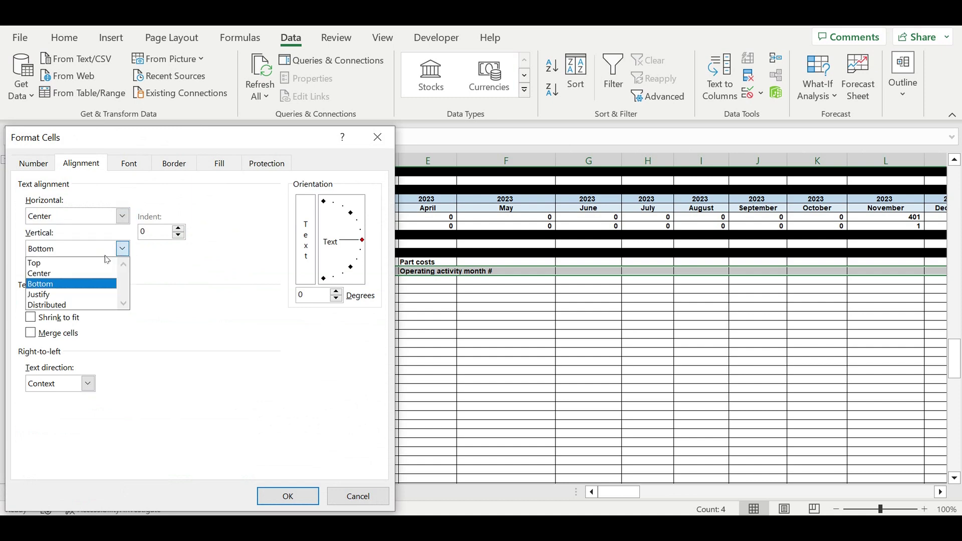
pyautogui.click(67, 275)
pyautogui.click(288, 496)
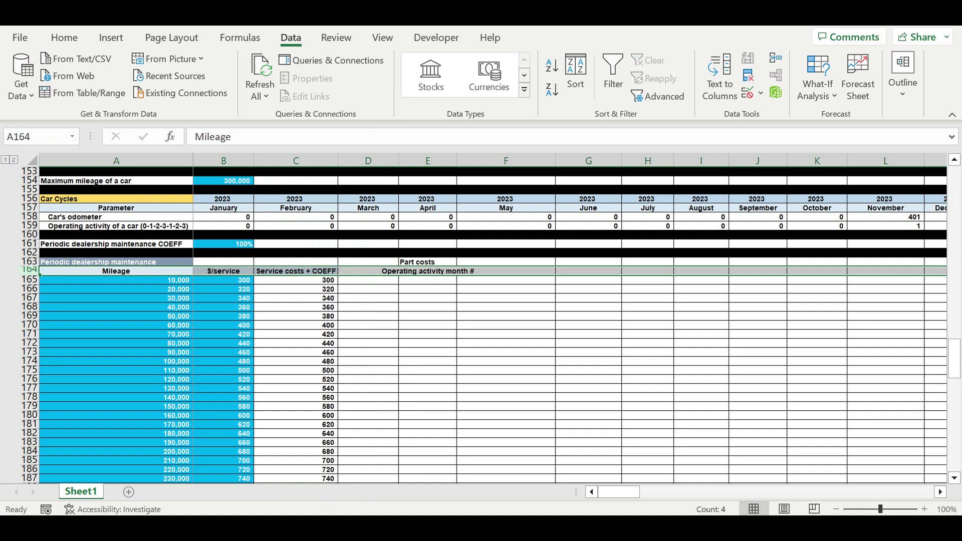
pyautogui.hotkey('ctrl', 'z')
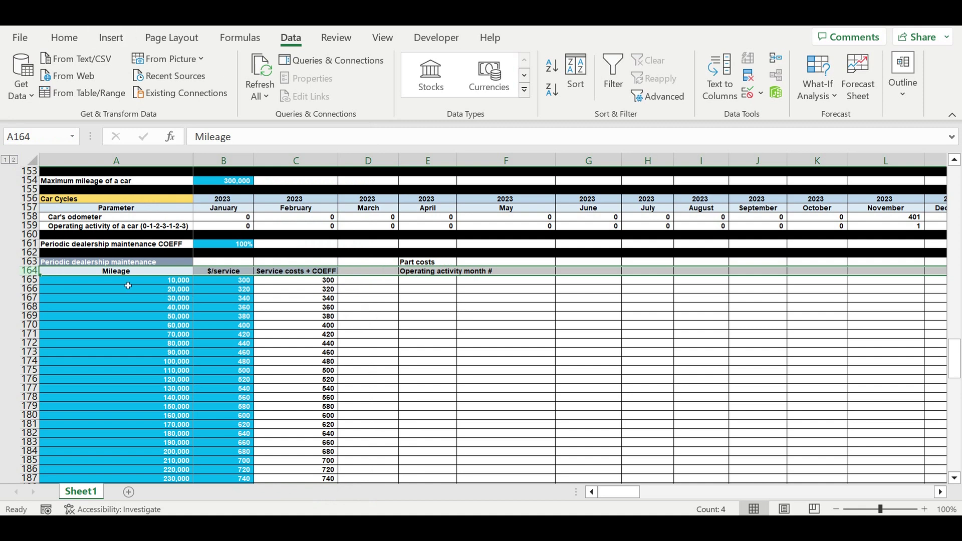
# Format the row 164 headings with centered horizontal and vertical alignment and wrapped text
pyautogui.rightClick(33, 275)
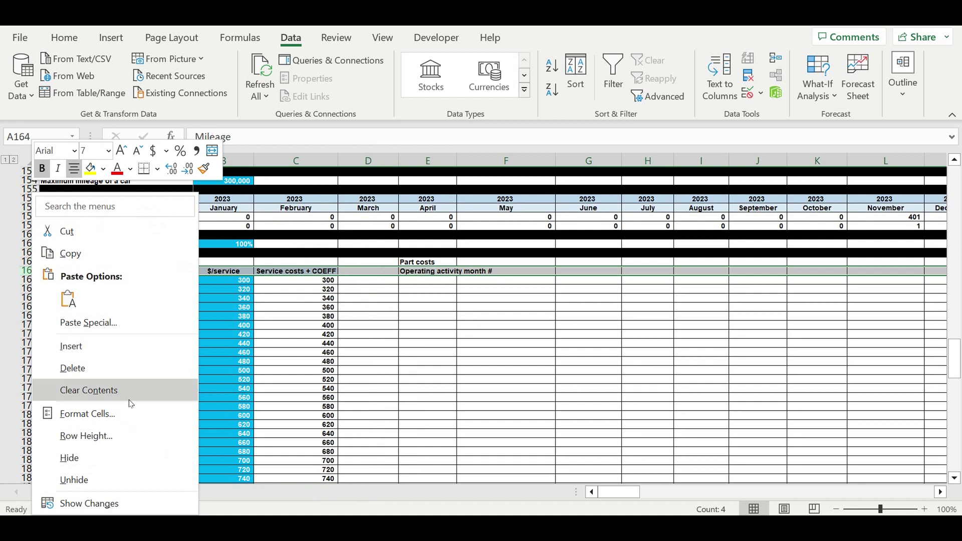
pyautogui.press('Escape')
pyautogui.hotkey('ctrl', '1')
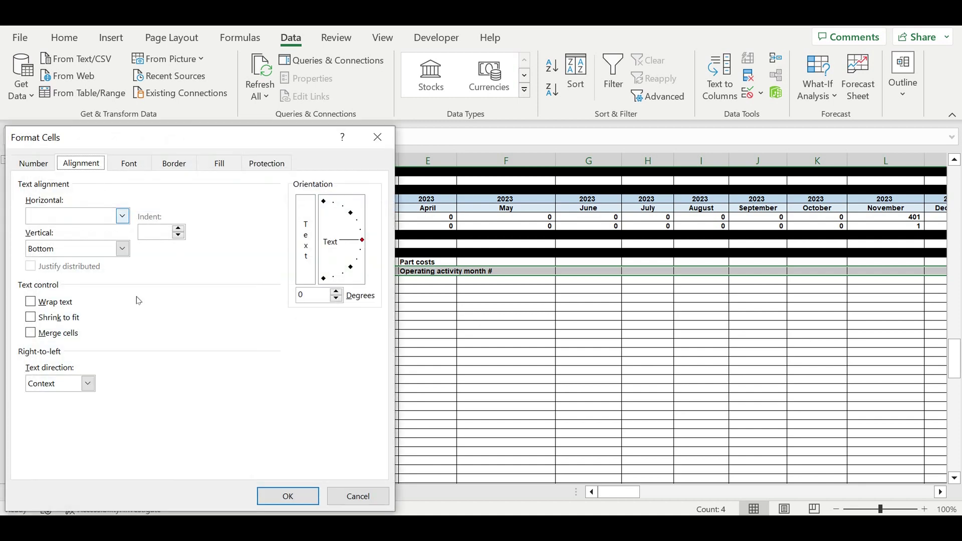
pyautogui.click(123, 217)
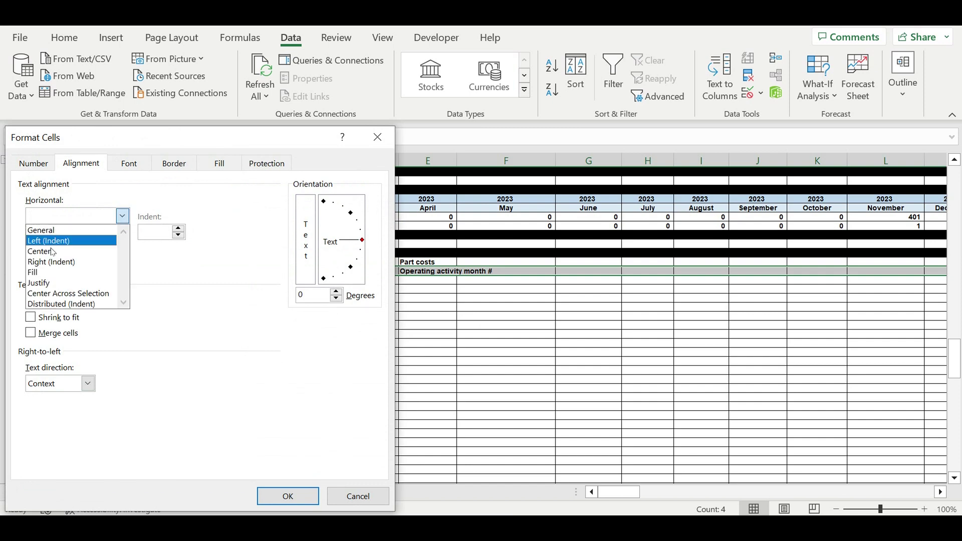
pyautogui.click(70, 251)
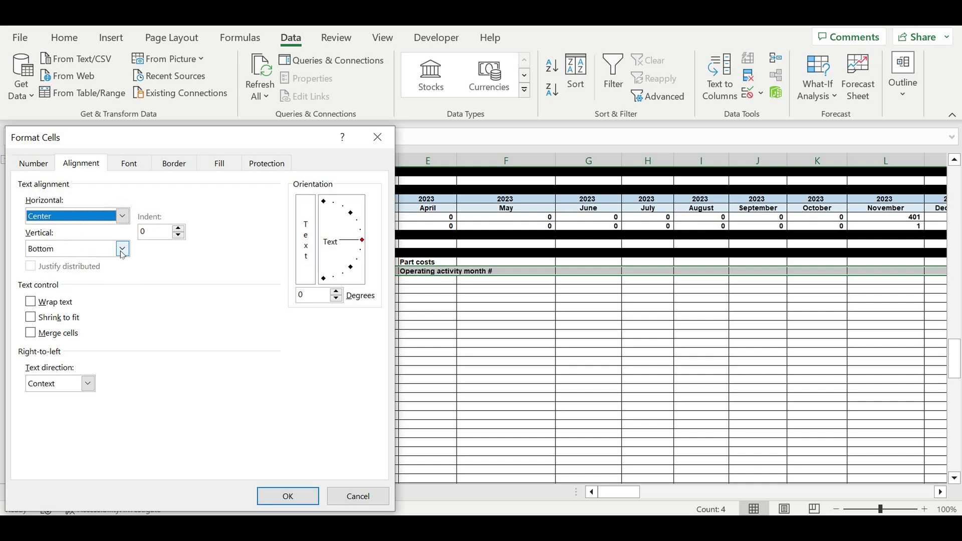
pyautogui.click(31, 302)
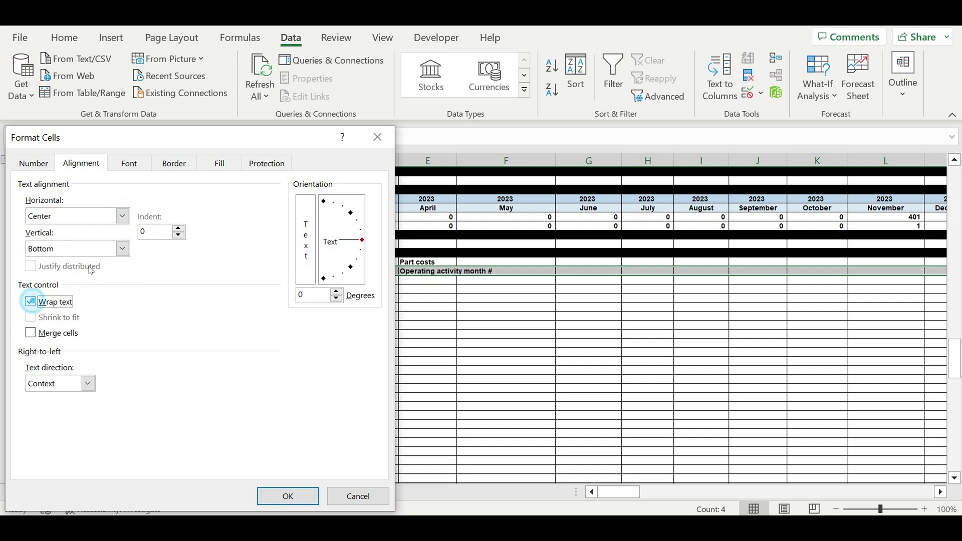
pyautogui.click(125, 251)
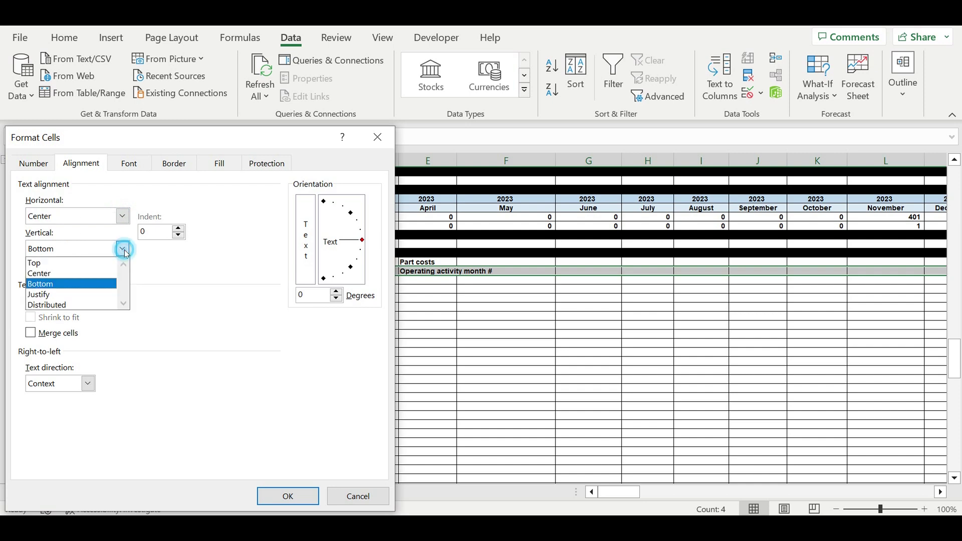
pyautogui.click(59, 273)
pyautogui.click(304, 498)
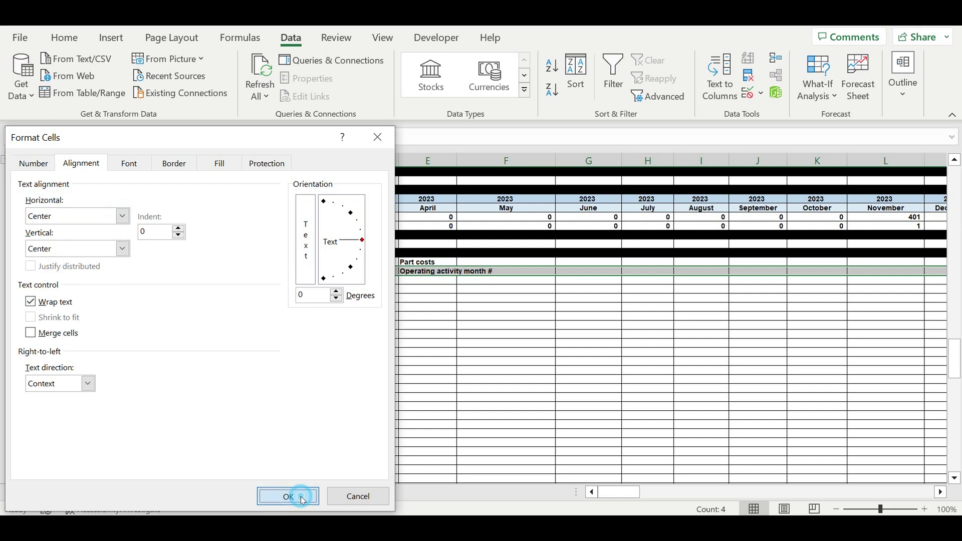
pyautogui.click(477, 361)
# Correct the heading in E163 to "Parts costs"
pyautogui.click(430, 277)
pyautogui.click(424, 261)
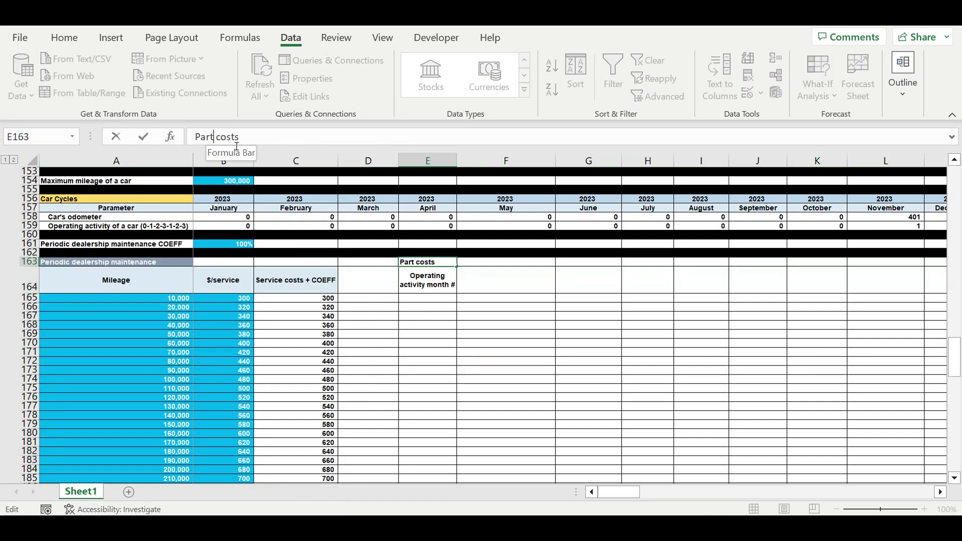
pyautogui.click(224, 136)
pyautogui.write('s')
pyautogui.press('Return')
pyautogui.click(450, 348)
# Give the "Parts costs" heading cell E163 a yellow fill
pyautogui.click(430, 287)
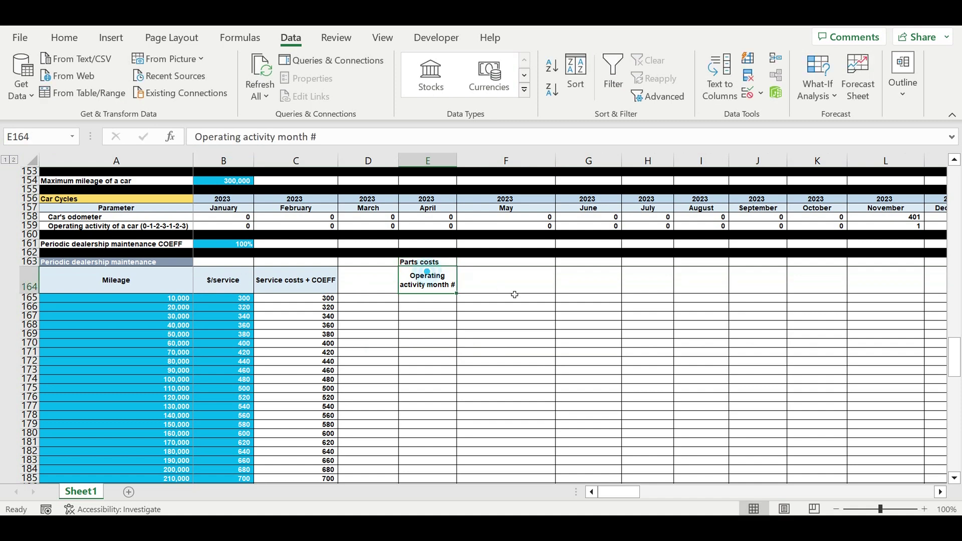
pyautogui.click(434, 303)
pyautogui.moveTo(430, 282); pyautogui.dragTo(591, 279)
pyautogui.click(432, 262)
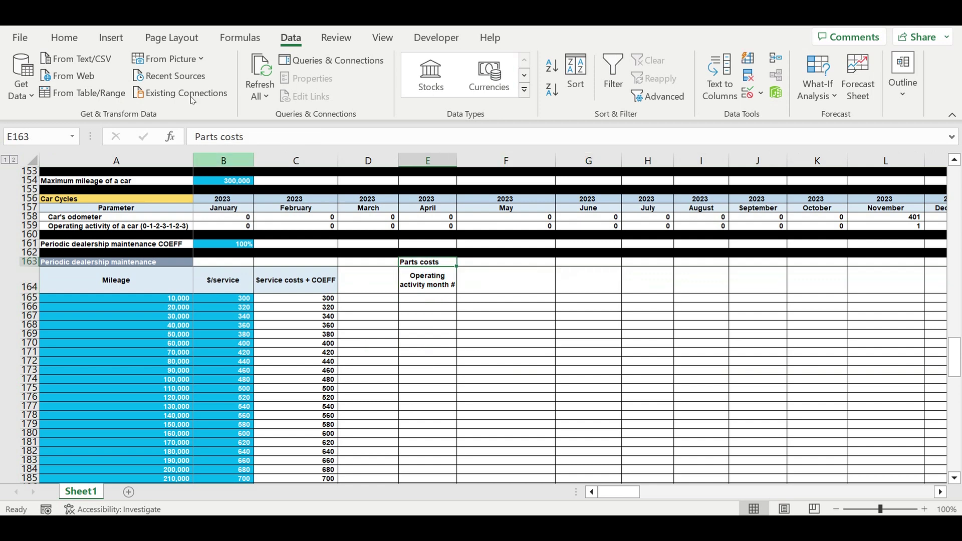
pyautogui.click(64, 38)
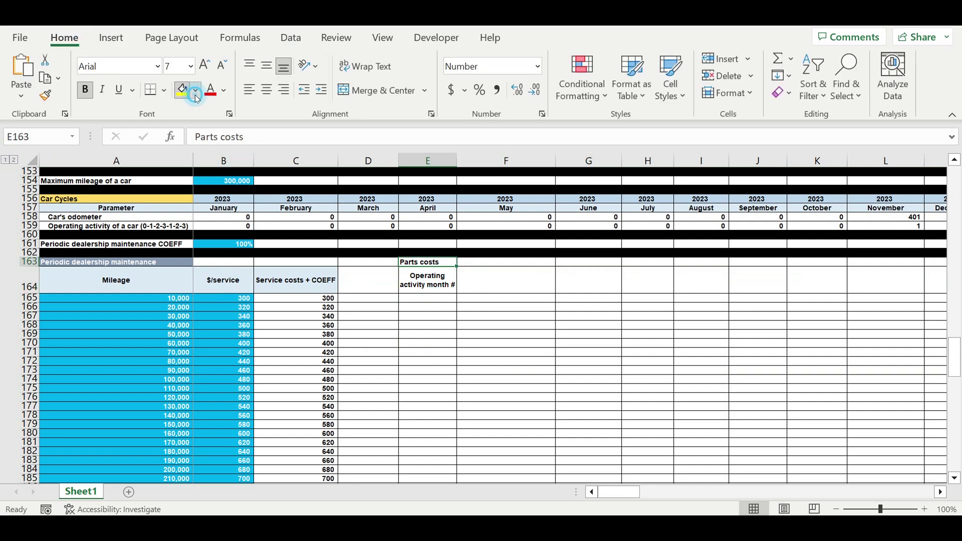
pyautogui.click(195, 95)
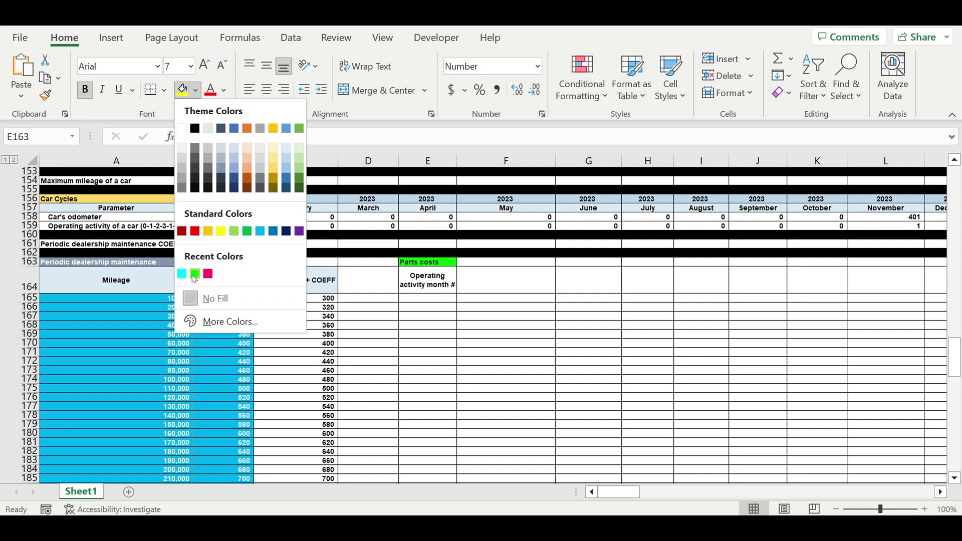
pyautogui.click(221, 231)
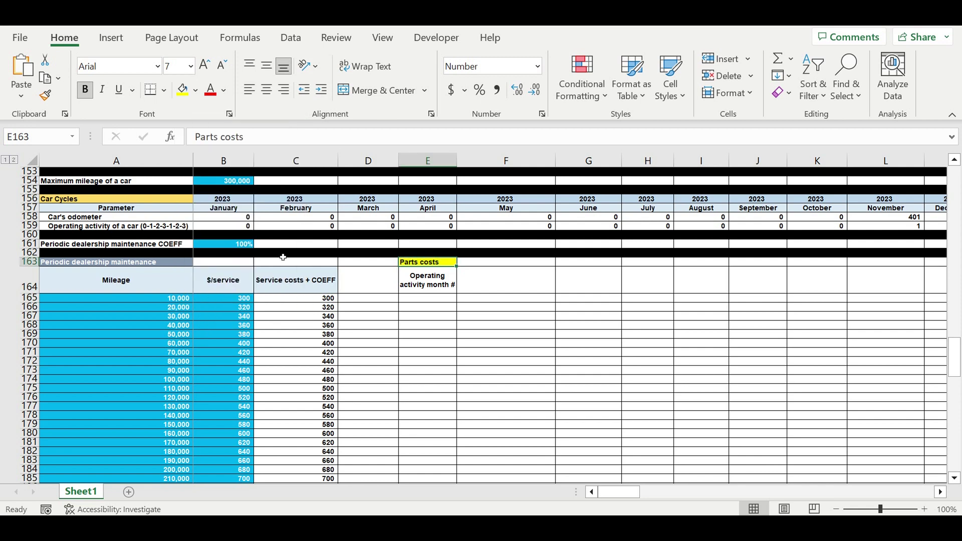
# Start the operating activity month numbering with 1 in E165 and the formula =E165+1 in E166
pyautogui.click(428, 299)
pyautogui.write('1')
pyautogui.click(439, 344)
pyautogui.click(434, 310)
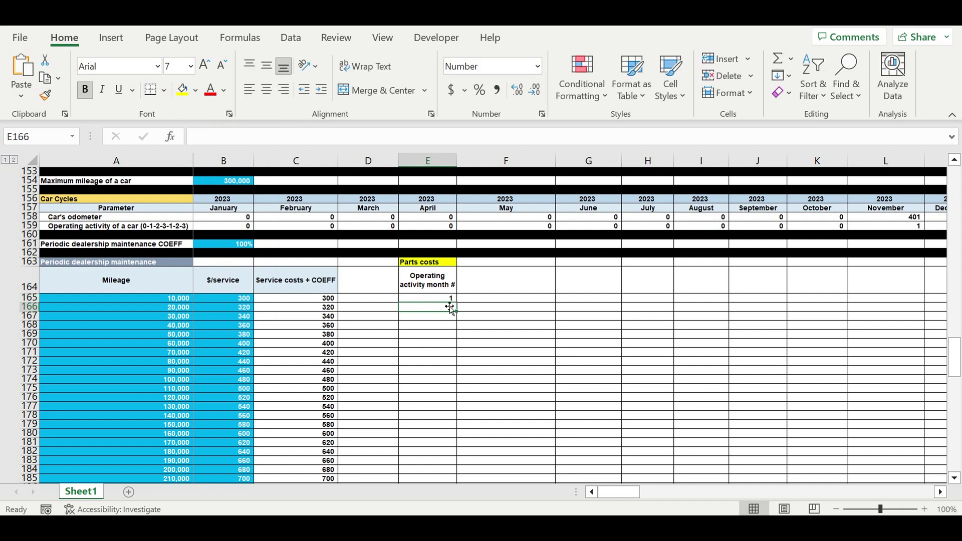
pyautogui.write('=')
pyautogui.click(434, 300)
pyautogui.write('+1')
pyautogui.press('Return')
# Fill the month number formula from E166 down to E264, the last row of the maintenance table
pyautogui.click(441, 344)
pyautogui.click(433, 310)
pyautogui.moveTo(457, 311); pyautogui.dragTo(456, 457)
pyautogui.scroll(-4, 500, 381)
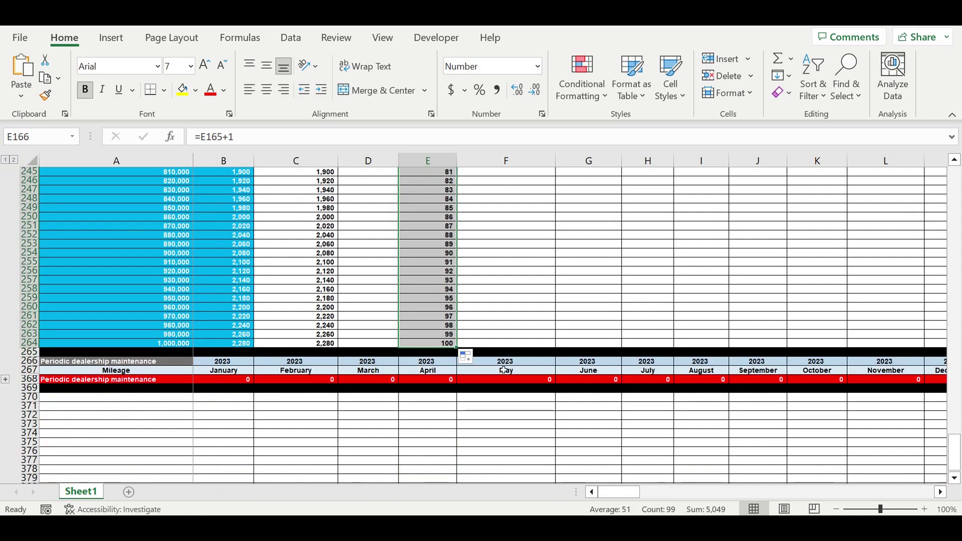
pyautogui.click(507, 316)
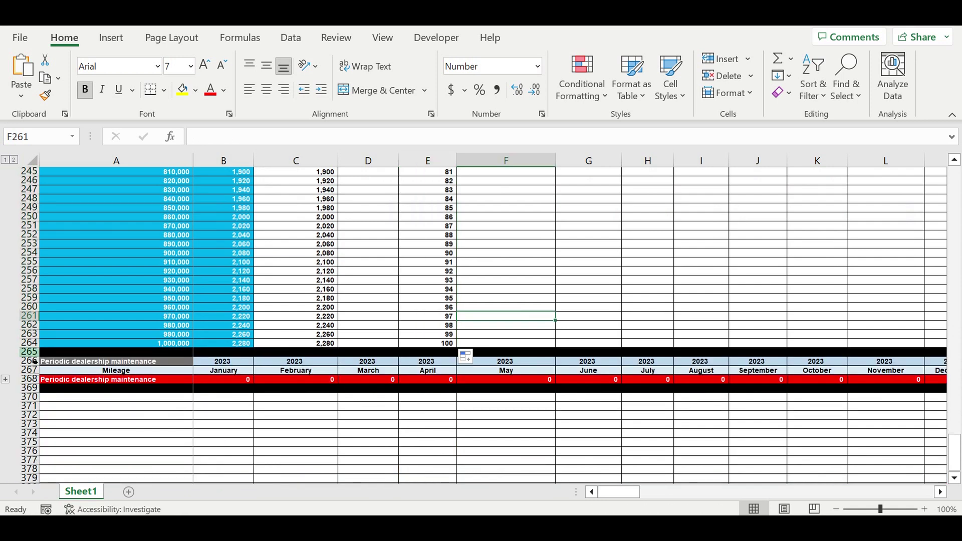
# Insert blank rows 265 to 386 above the black divider and extend the month numbering in column E down to 122 in E286
pyautogui.moveTo(27, 352); pyautogui.dragTo(38, 397)
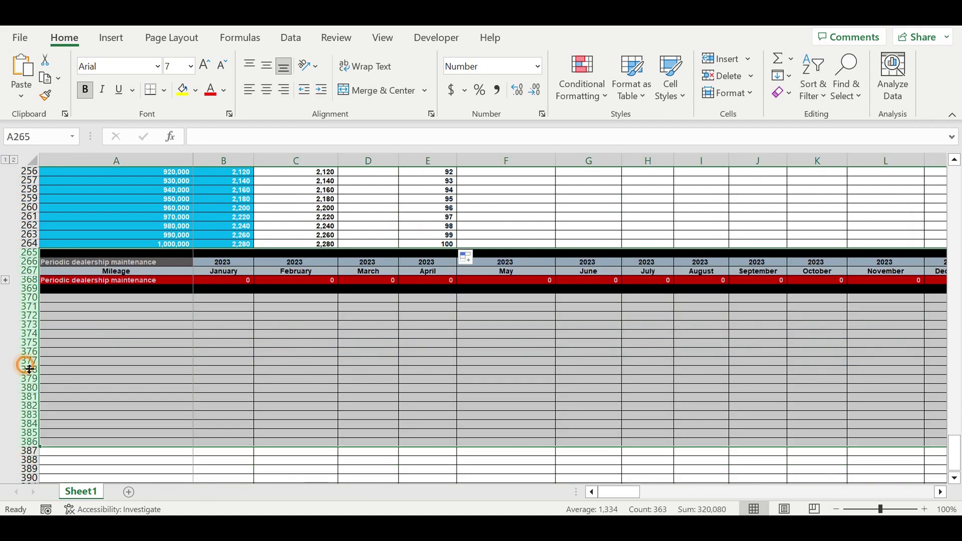
pyautogui.rightClick(27, 381)
pyautogui.click(92, 198)
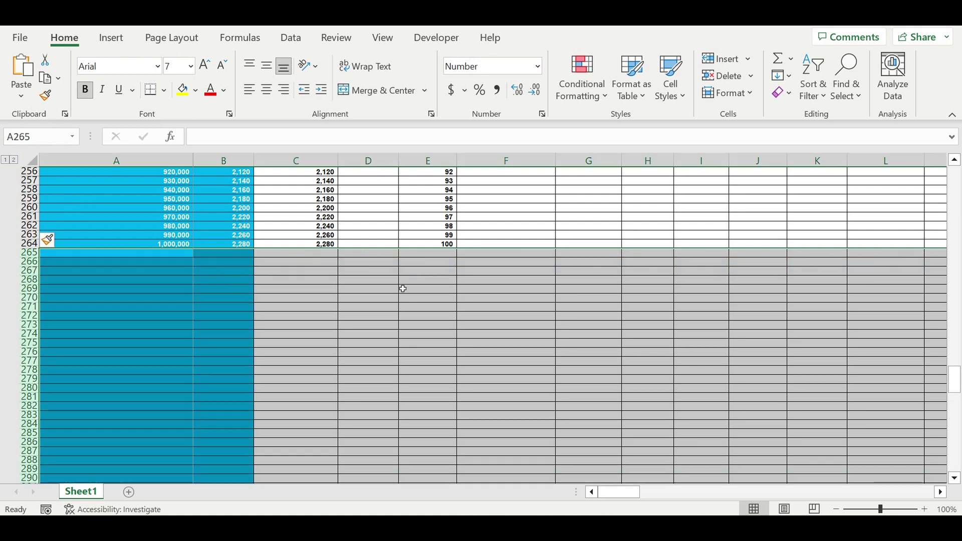
pyautogui.click(449, 244)
pyautogui.moveTo(462, 254); pyautogui.dragTo(464, 381)
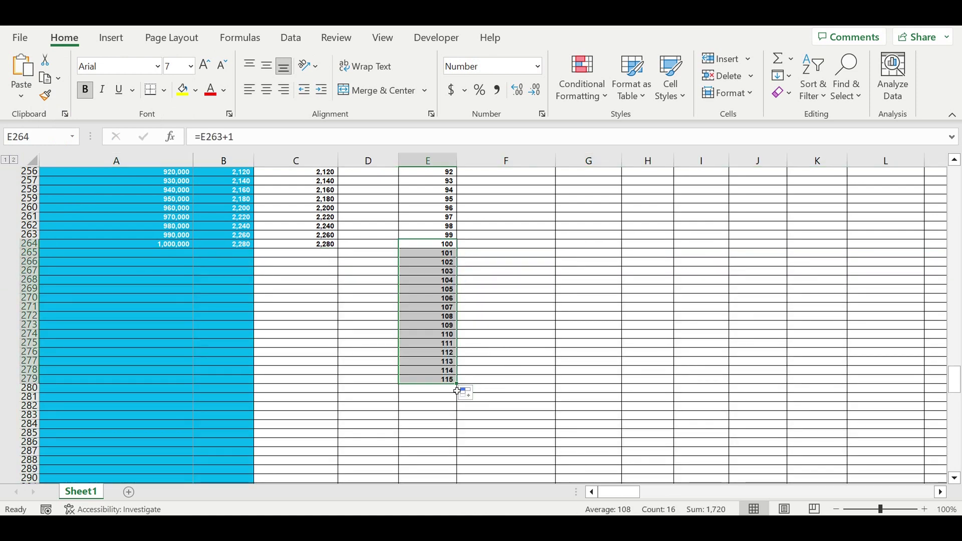
pyautogui.moveTo(460, 389); pyautogui.dragTo(459, 445)
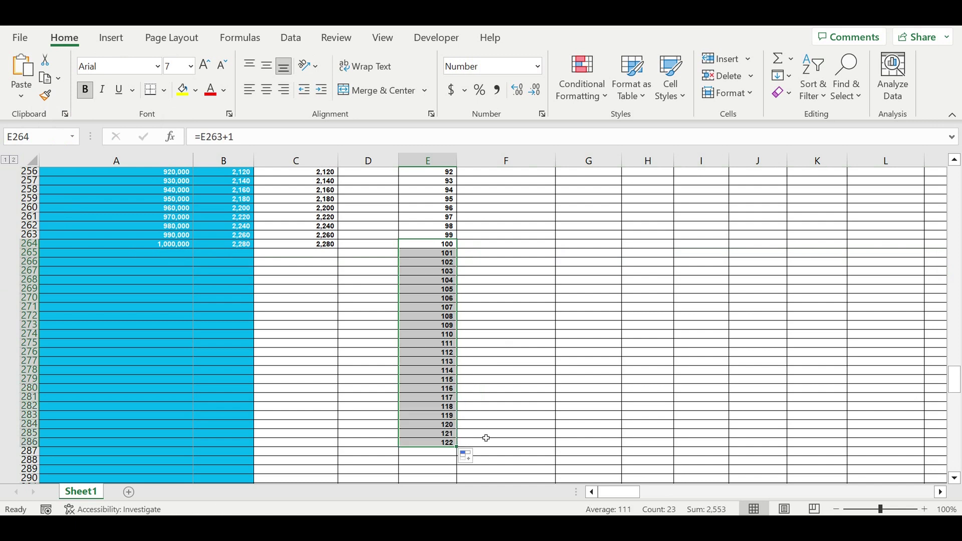
# Delete the surplus rows 285 to 386 so the month numbering ends at 120 directly above the black divider
pyautogui.click(33, 442)
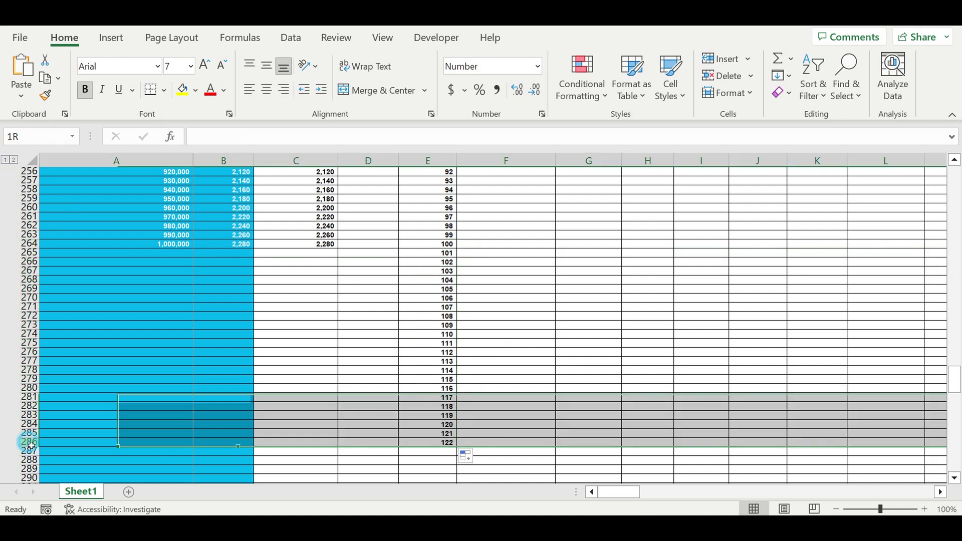
pyautogui.moveTo(35, 441); pyautogui.dragTo(5, 424)
pyautogui.rightClick(37, 326)
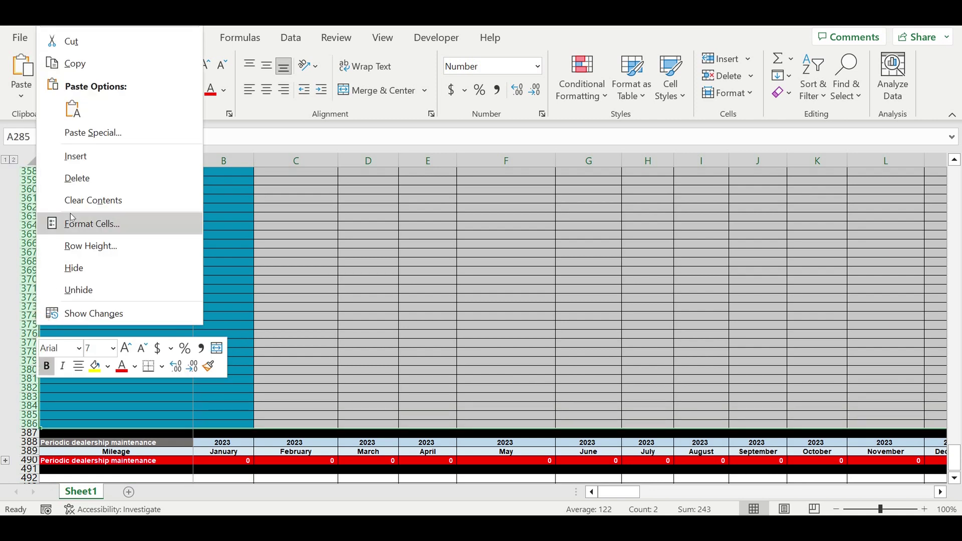
pyautogui.click(75, 180)
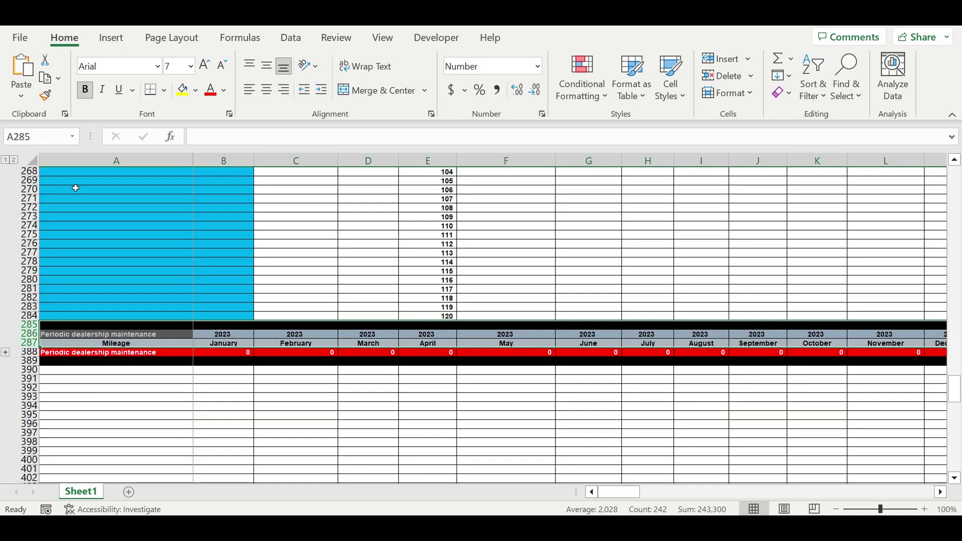
# Remove the blue fill from A265:B284 by copying the plain formatting of blank cell C284 across and up
pyautogui.click(304, 315)
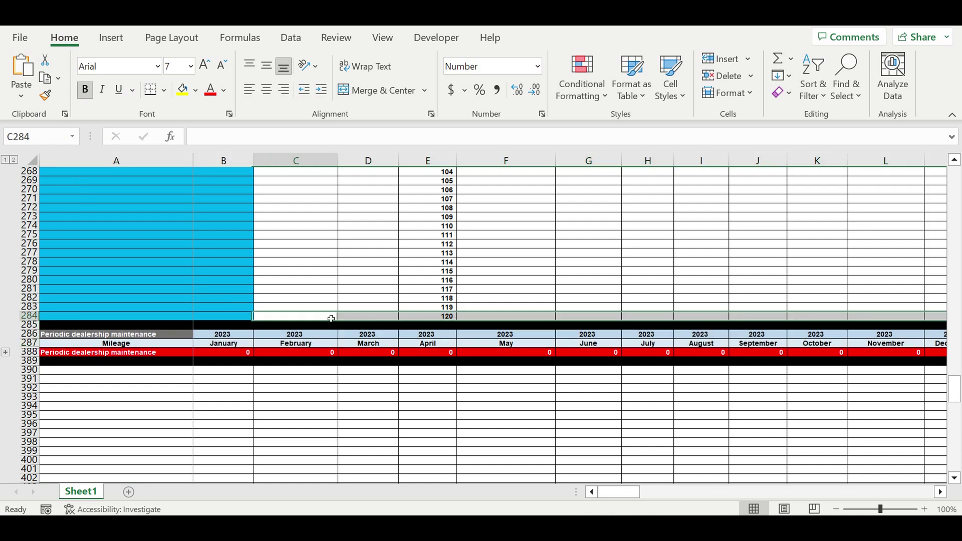
pyautogui.moveTo(338, 320); pyautogui.dragTo(101, 319)
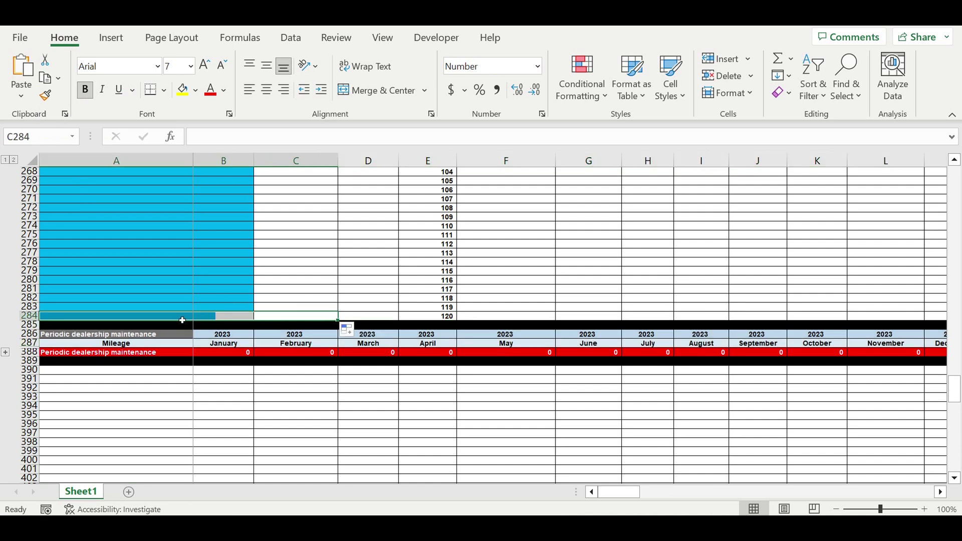
pyautogui.moveTo(233, 319); pyautogui.dragTo(156, 319)
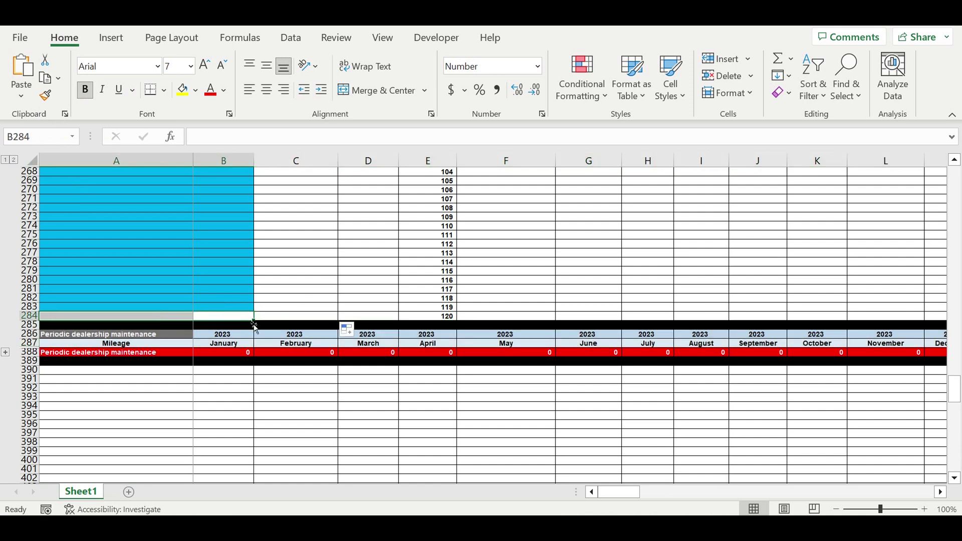
pyautogui.moveTo(255, 320); pyautogui.dragTo(189, 434)
pyautogui.click(565, 397)
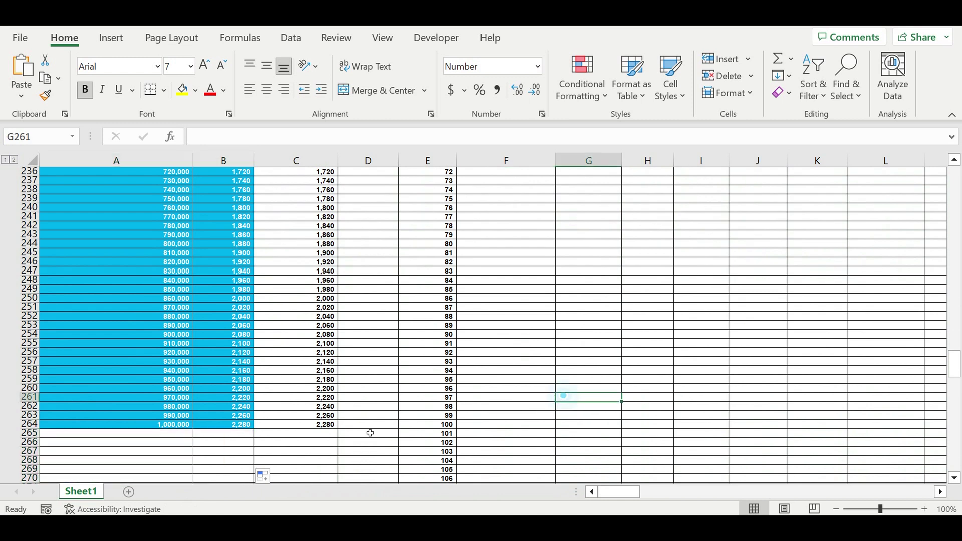
# Fill cells A265:C265 black to close off the end of the periodic dealership maintenance table
pyautogui.scroll(-4, 346, 396)
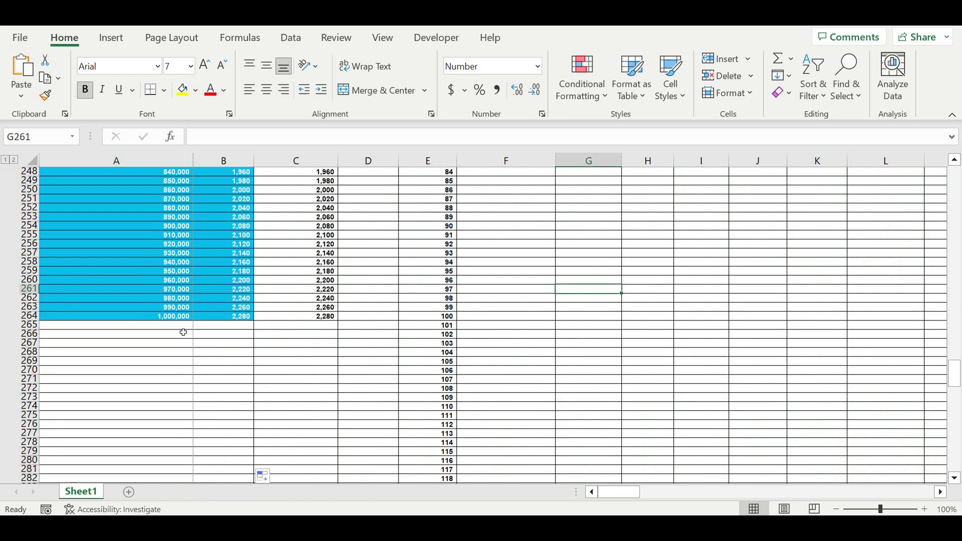
pyautogui.moveTo(176, 326); pyautogui.dragTo(307, 325)
pyautogui.click(196, 90)
pyautogui.click(200, 129)
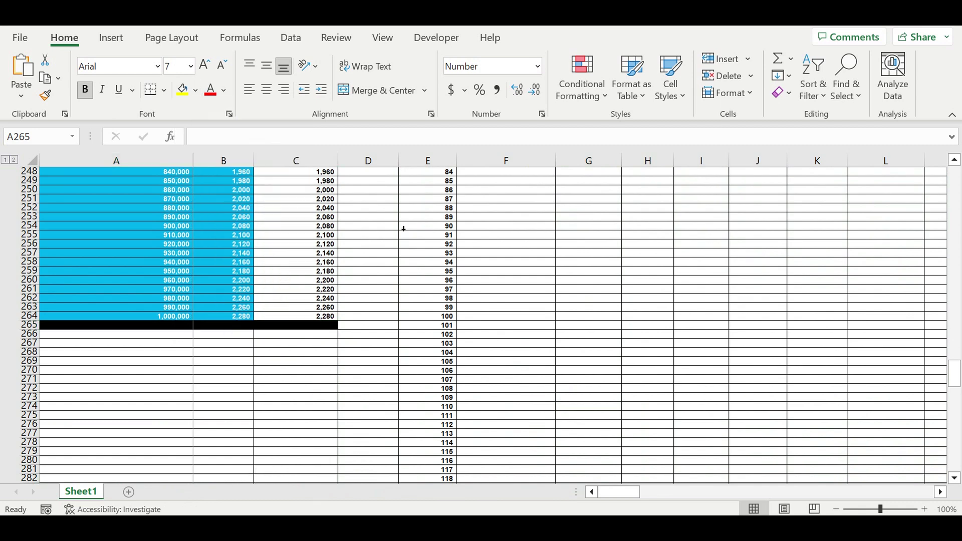
# Compare the month numbers in column E with the operating activity of a car values in row 159
pyautogui.click(752, 353)
pyautogui.scroll(16, 685, 332)
pyautogui.scroll(17, 679, 306)
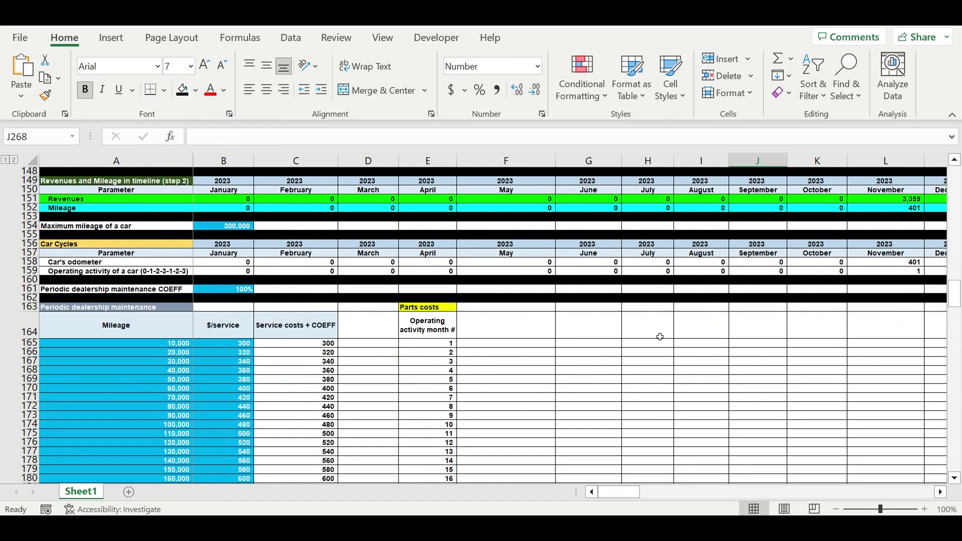
pyautogui.moveTo(444, 347); pyautogui.dragTo(444, 461)
pyautogui.moveTo(907, 272); pyautogui.dragTo(925, 271)
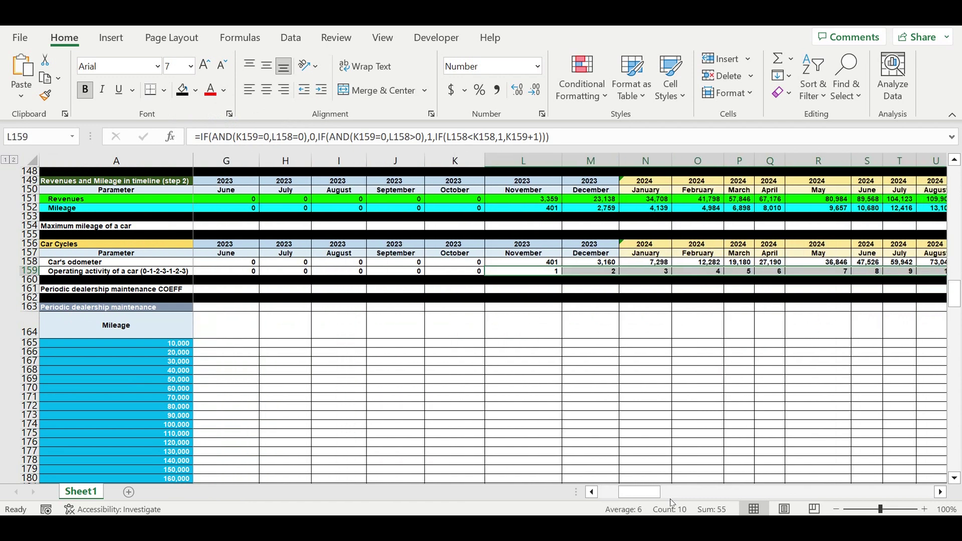
pyautogui.moveTo(639, 493); pyautogui.dragTo(620, 493)
# Enter the header "Parts costs ($)" in F164, beside the operating activity month header
pyautogui.click(489, 349)
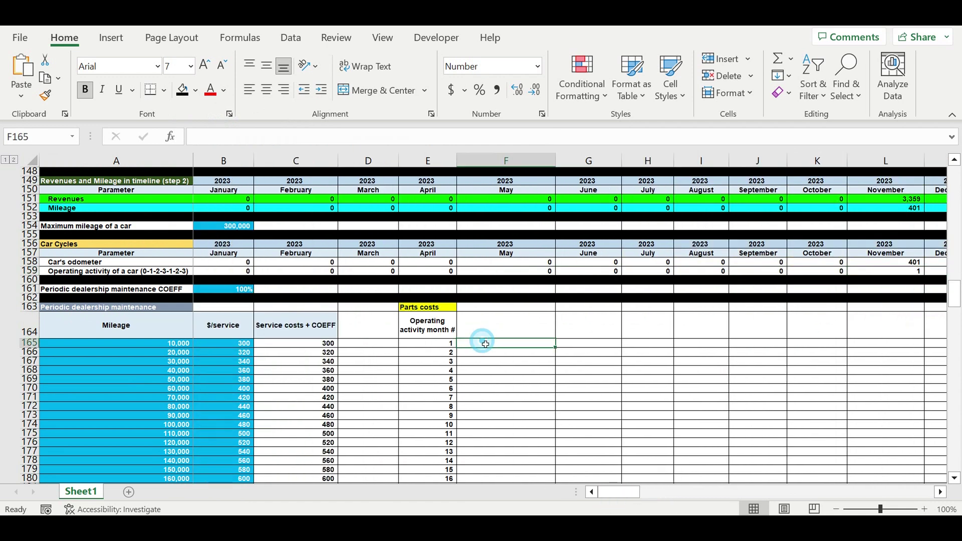
pyautogui.click(479, 326)
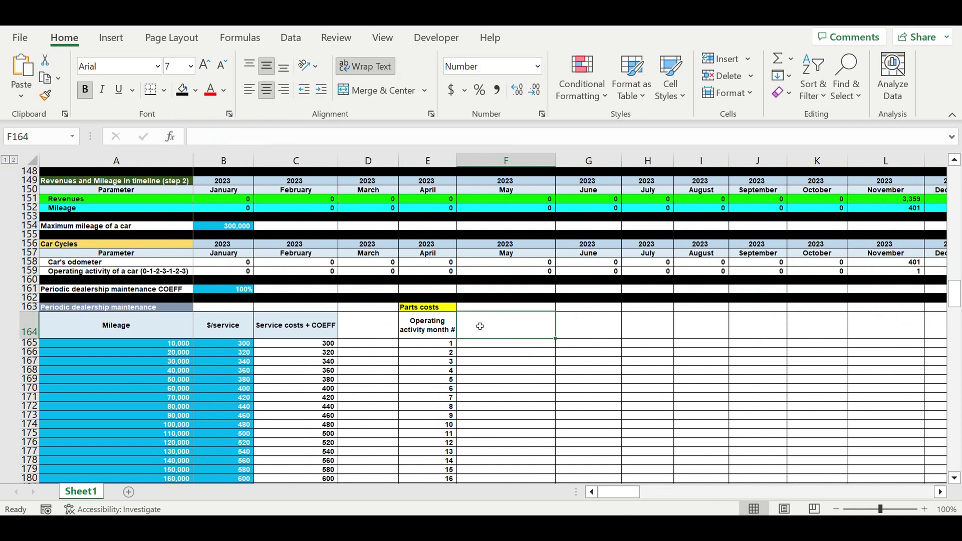
pyautogui.write('Part')
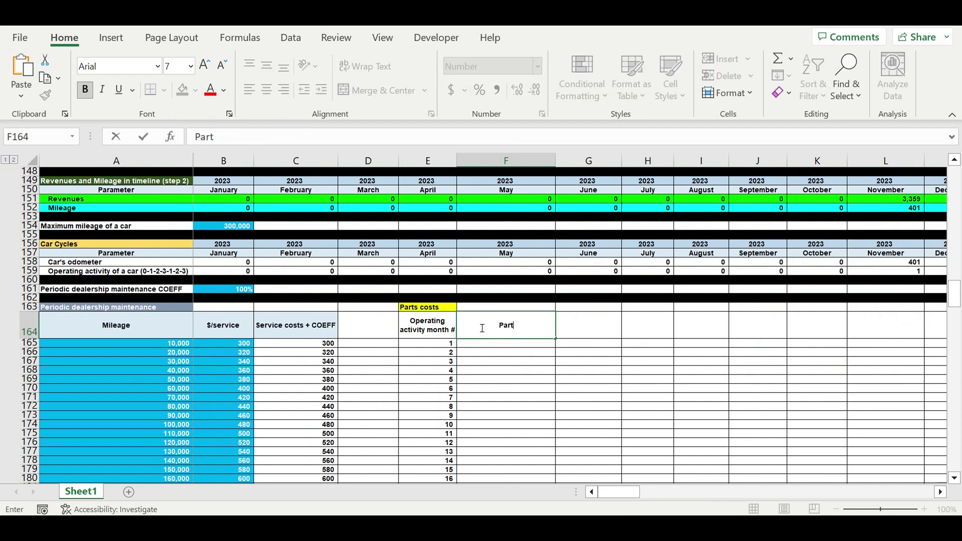
pyautogui.write('s costs ($)')
pyautogui.press('Return')
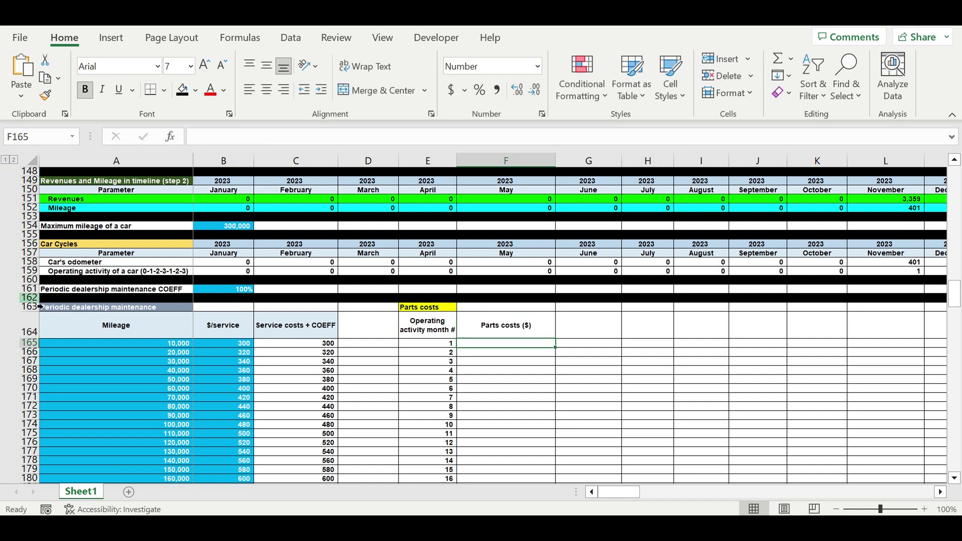
# Insert a row at 162 below the periodic dealership maintenance coefficient and label A162 "Parts costs COEFF"
pyautogui.rightClick(29, 298)
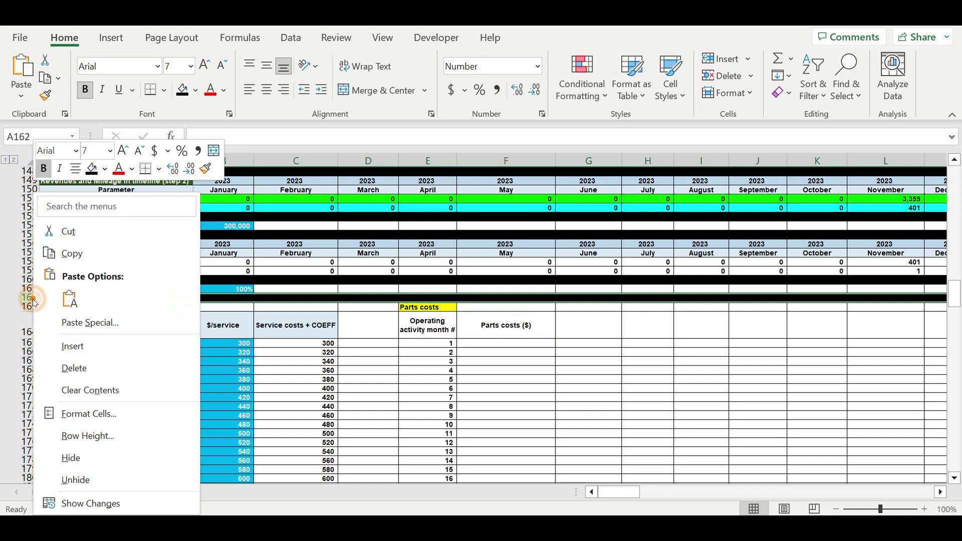
pyautogui.click(75, 346)
pyautogui.click(94, 300)
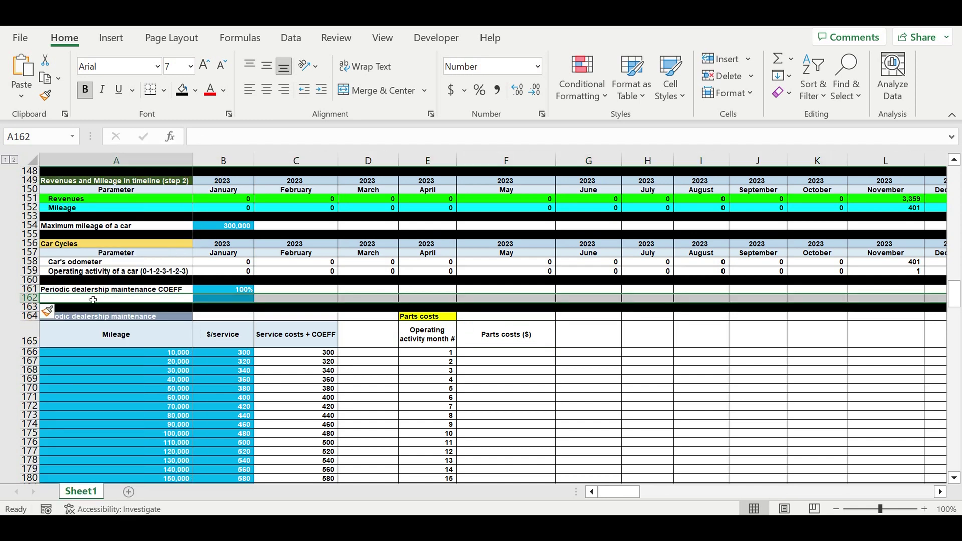
pyautogui.doubleClick(95, 301)
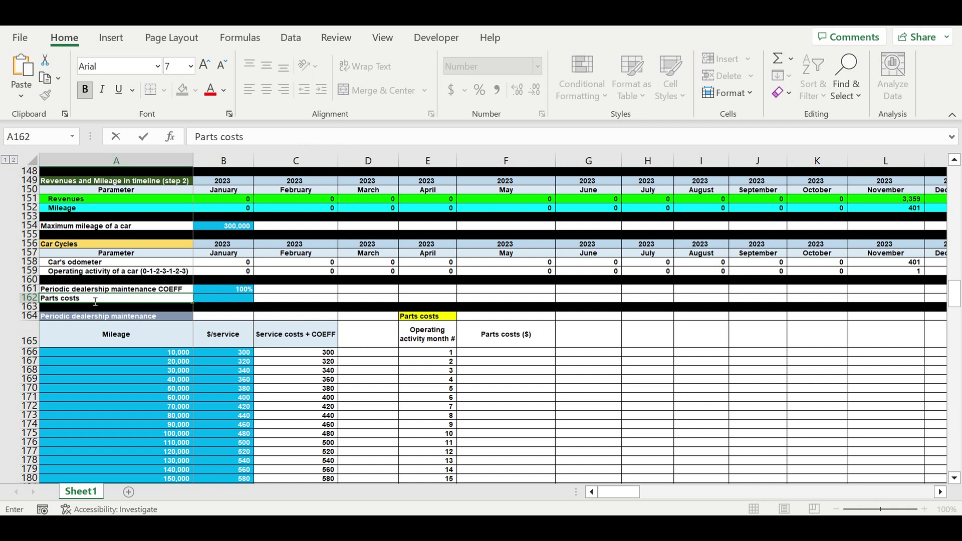
pyautogui.write('COEFF')
pyautogui.press('Return')
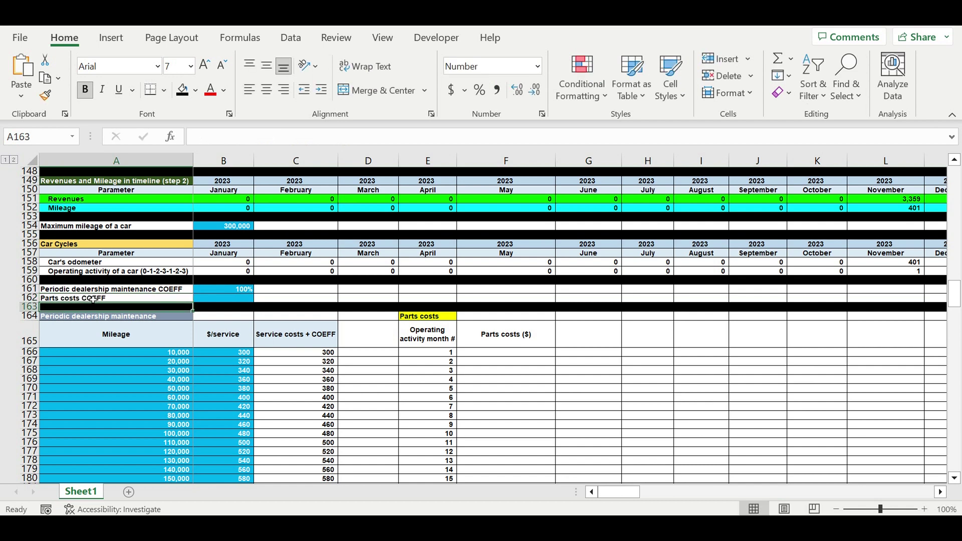
# Copy the 100% coefficient from B161 into B162 for the parts costs coefficient
pyautogui.click(239, 298)
pyautogui.click(236, 290)
pyautogui.moveTo(254, 293); pyautogui.dragTo(241, 301)
pyautogui.click(241, 300)
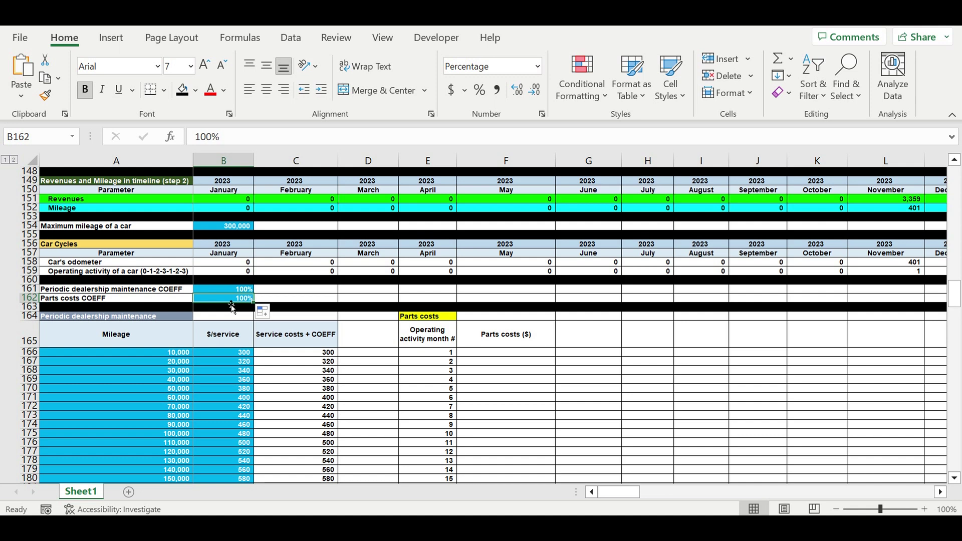
# Enter 50 in F166 as the parts cost for operating activity month 1
pyautogui.click(506, 353)
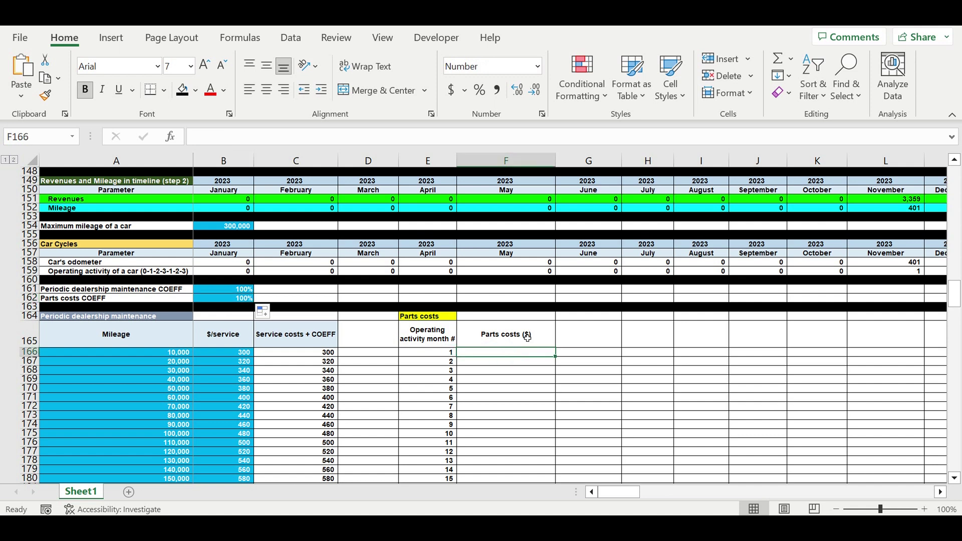
pyautogui.write('2')
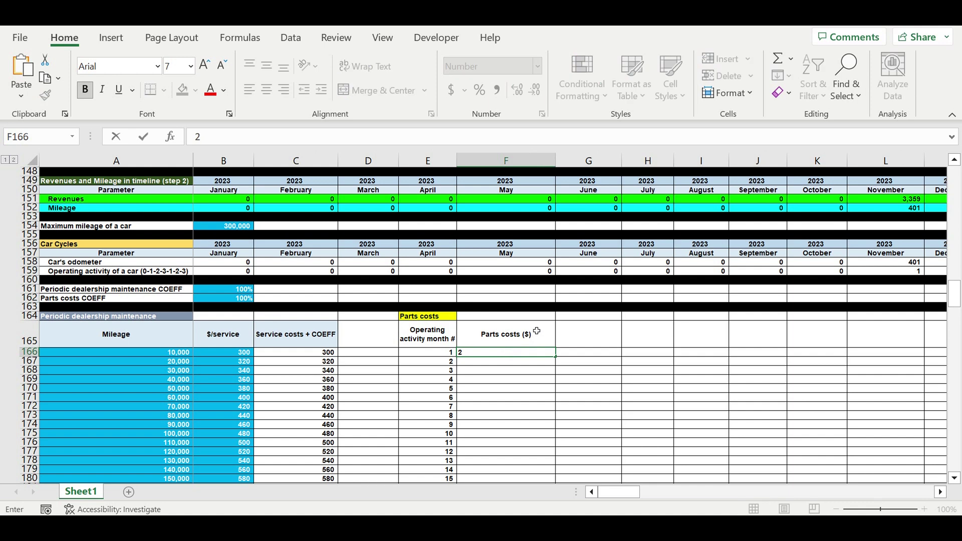
pyautogui.press('BackSpace')
pyautogui.write('50')
pyautogui.press('Return')
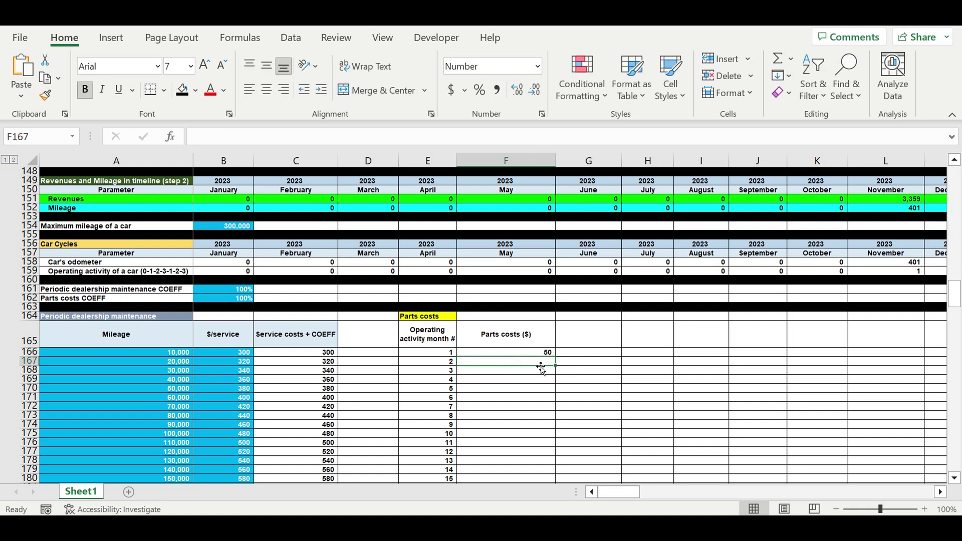
# Enter the formula =F166+20 in F167 and fill it down to month 120 in F285
pyautogui.write('=')
pyautogui.click(538, 355)
pyautogui.write('+20')
pyautogui.press('Return')
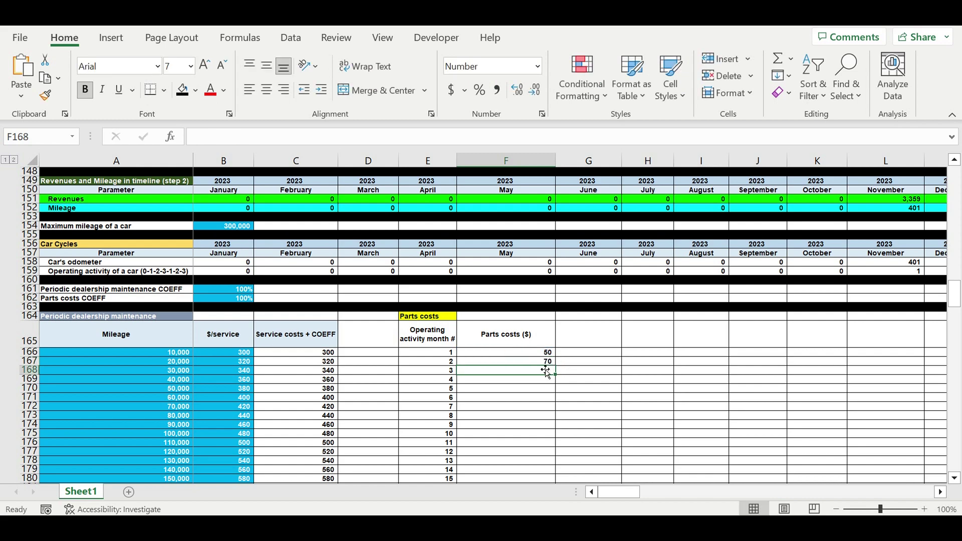
pyautogui.click(547, 362)
pyautogui.moveTo(559, 369); pyautogui.dragTo(524, 221)
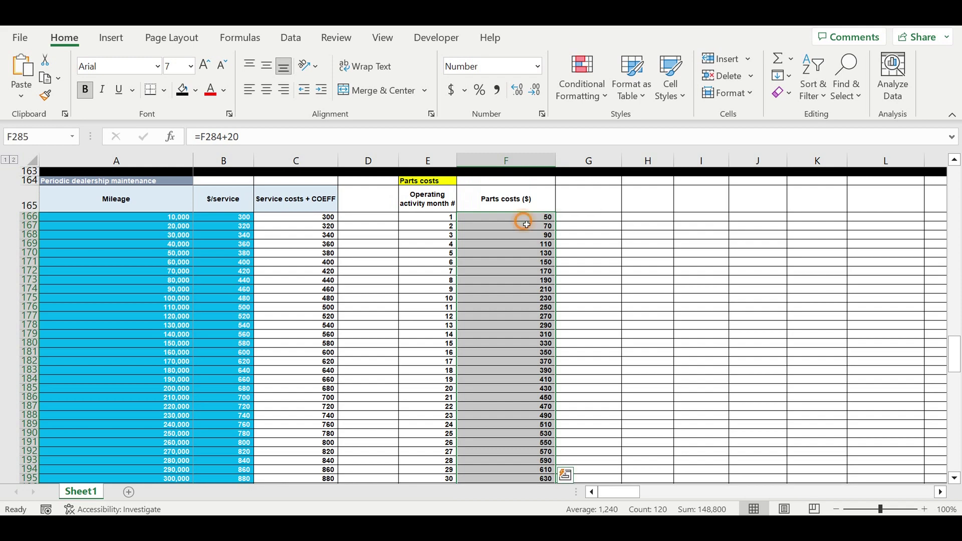
# Replace the parts cost formulas in F166:F285 with their plain values by copying and pasting them in place
pyautogui.rightClick(524, 221)
pyautogui.click(563, 110)
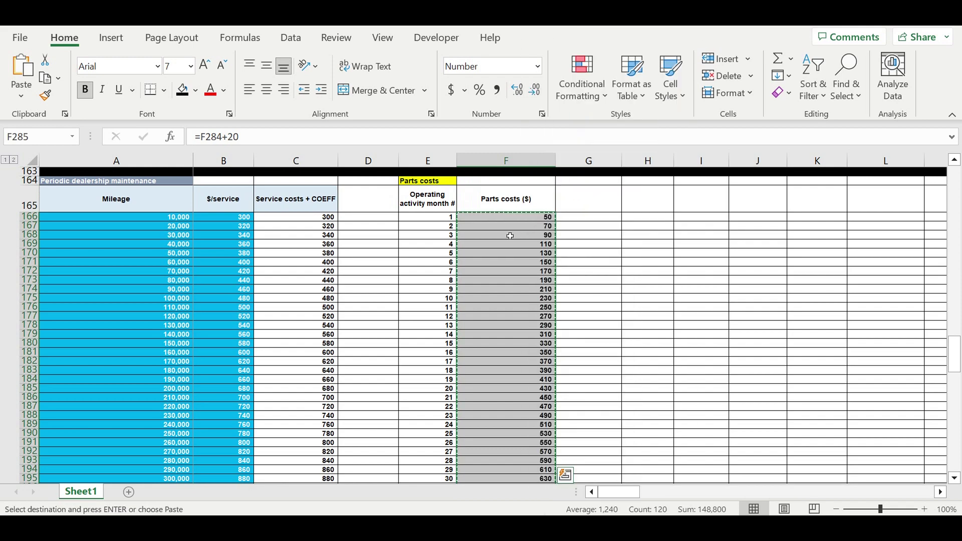
pyautogui.rightClick(507, 232)
pyautogui.click(567, 158)
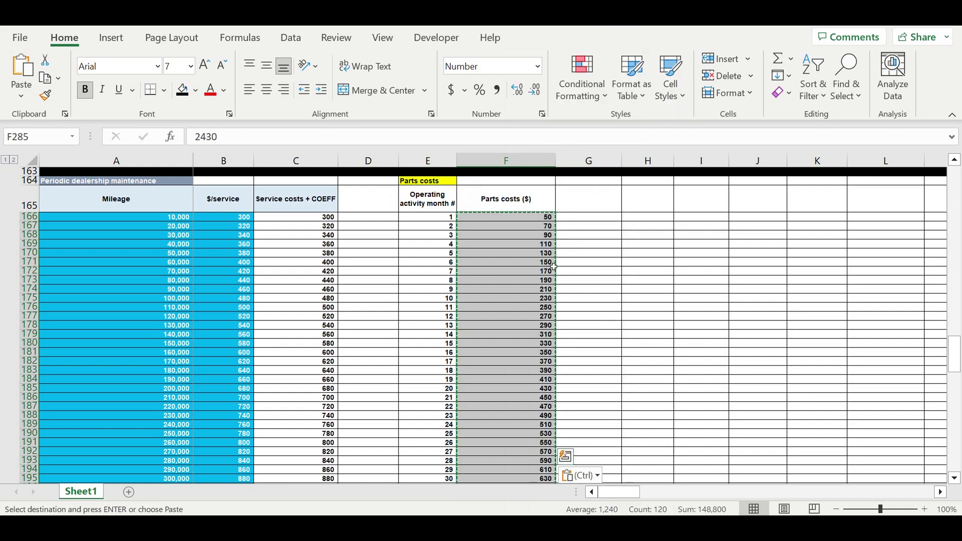
pyautogui.click(515, 276)
pyautogui.click(521, 199)
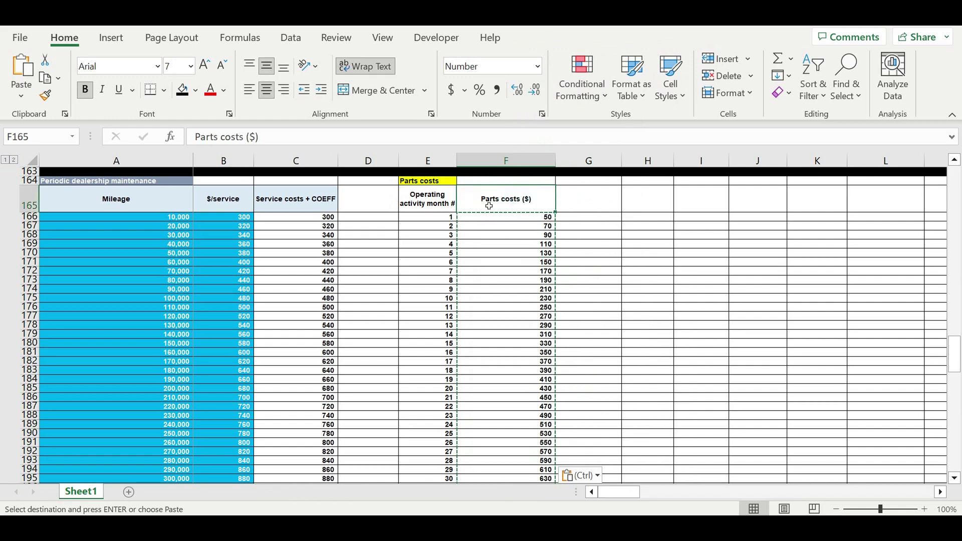
# Format the parts costs in F166:F285 as inputs with white font and light blue fill
pyautogui.moveTo(524, 218); pyautogui.dragTo(527, 469)
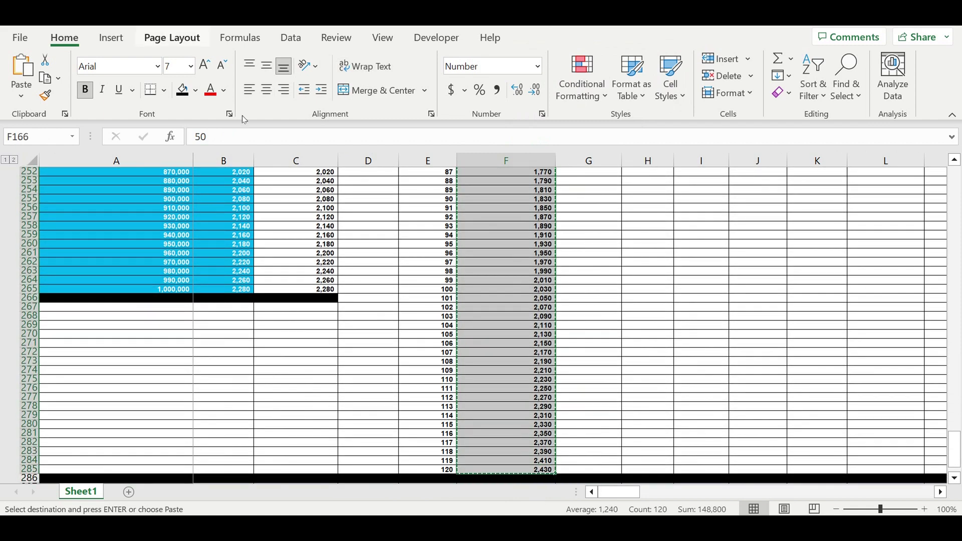
pyautogui.click(224, 91)
pyautogui.click(210, 151)
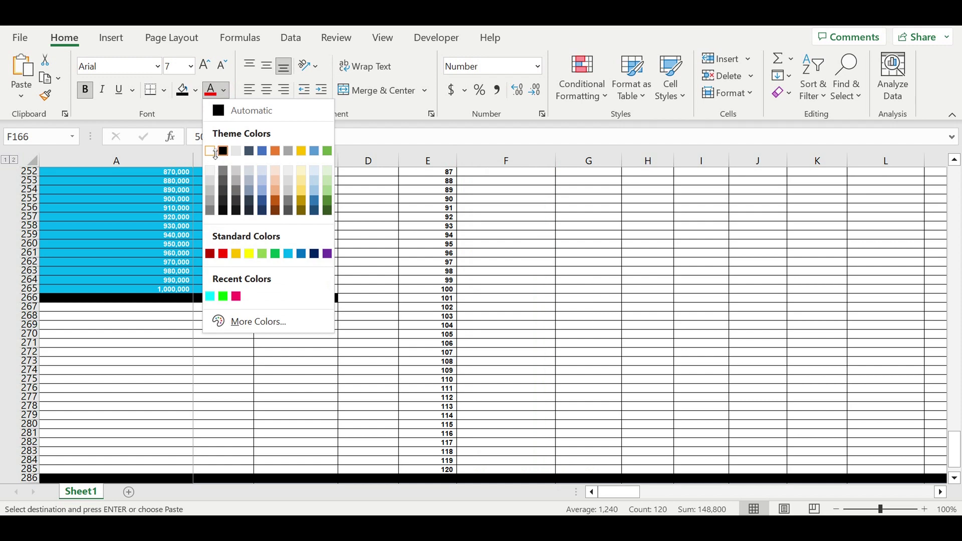
pyautogui.click(195, 90)
pyautogui.click(260, 231)
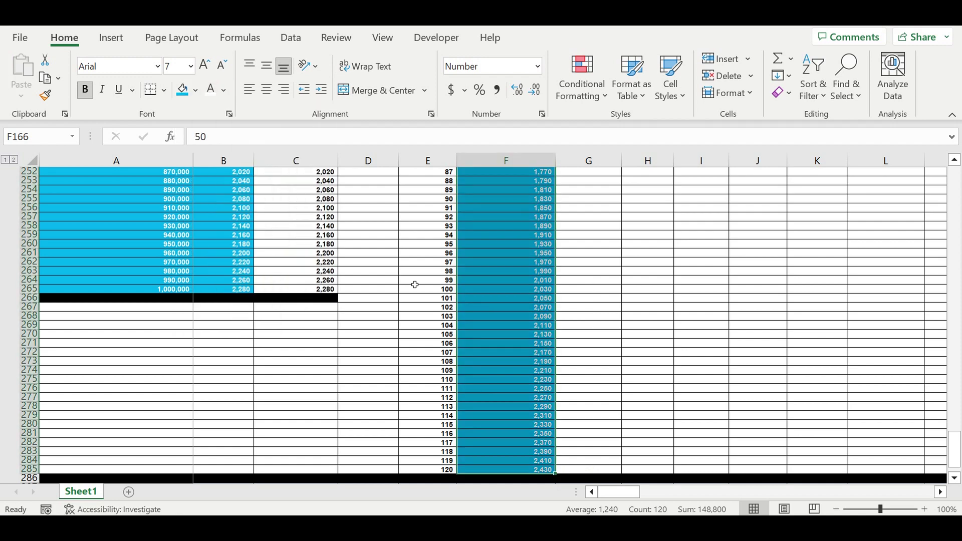
pyautogui.click(570, 307)
# Copy the header from F165 into G165 and change its text to "Parts costs + COEFF ($)"
pyautogui.scroll(4, 588, 283)
pyautogui.scroll(20, 588, 283)
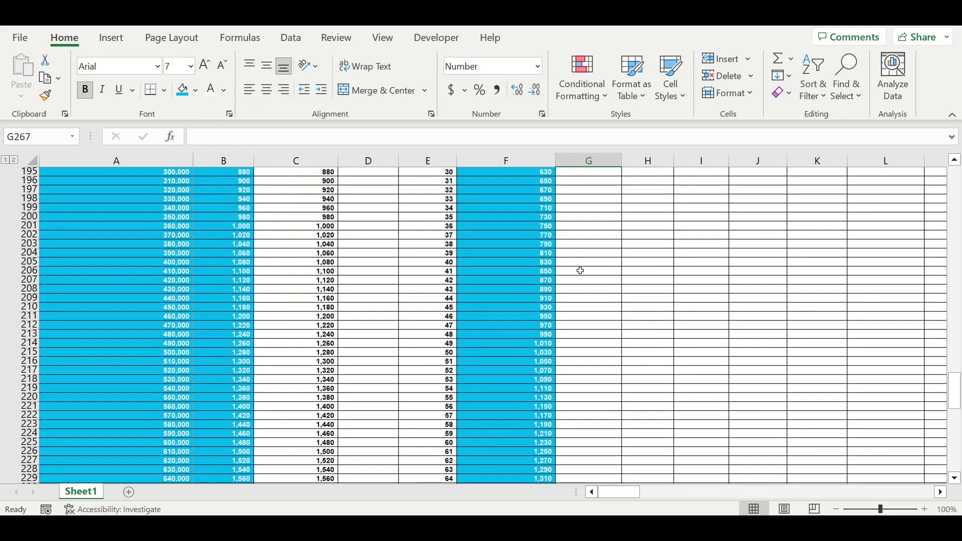
pyautogui.scroll(3, 575, 261)
pyautogui.scroll(-1, 574, 261)
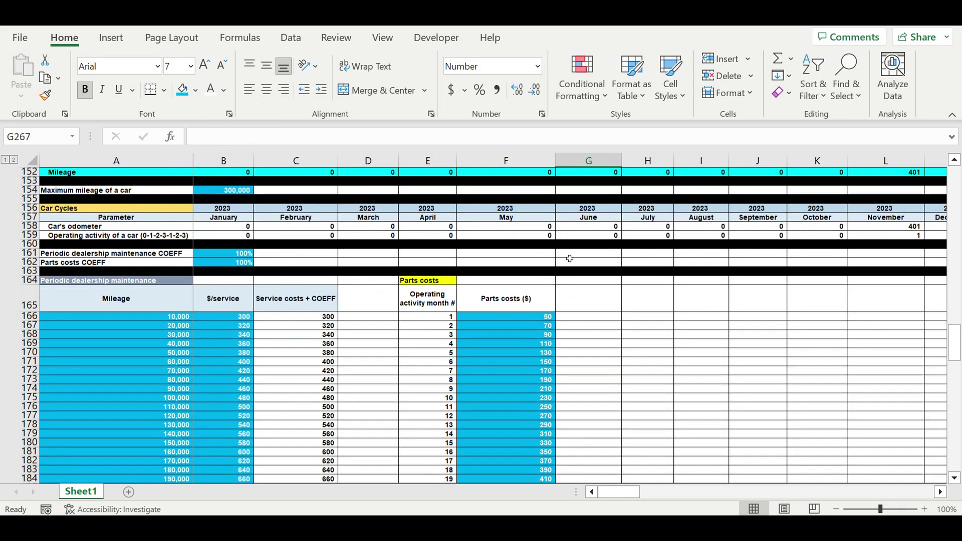
pyautogui.click(580, 299)
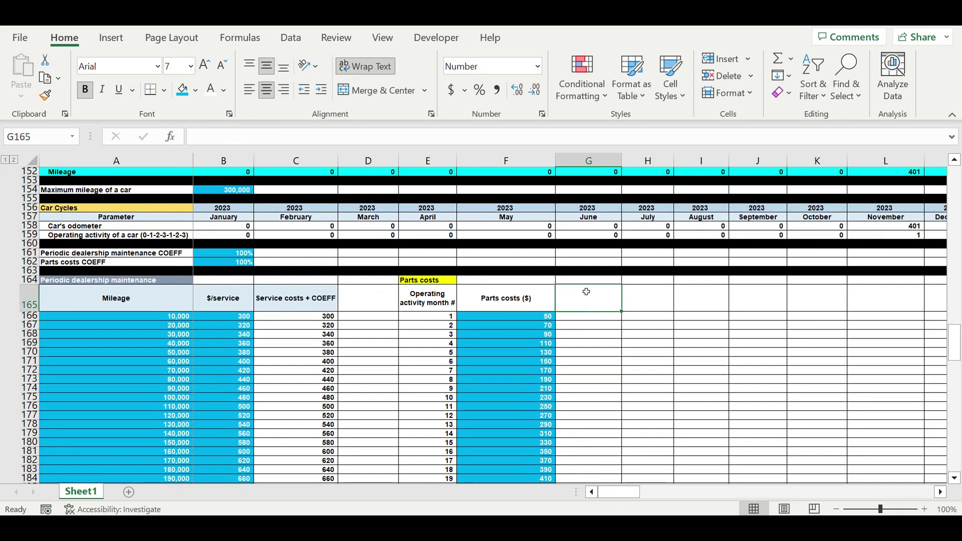
pyautogui.click(516, 295)
pyautogui.moveTo(561, 314); pyautogui.dragTo(614, 316)
pyautogui.click(244, 137)
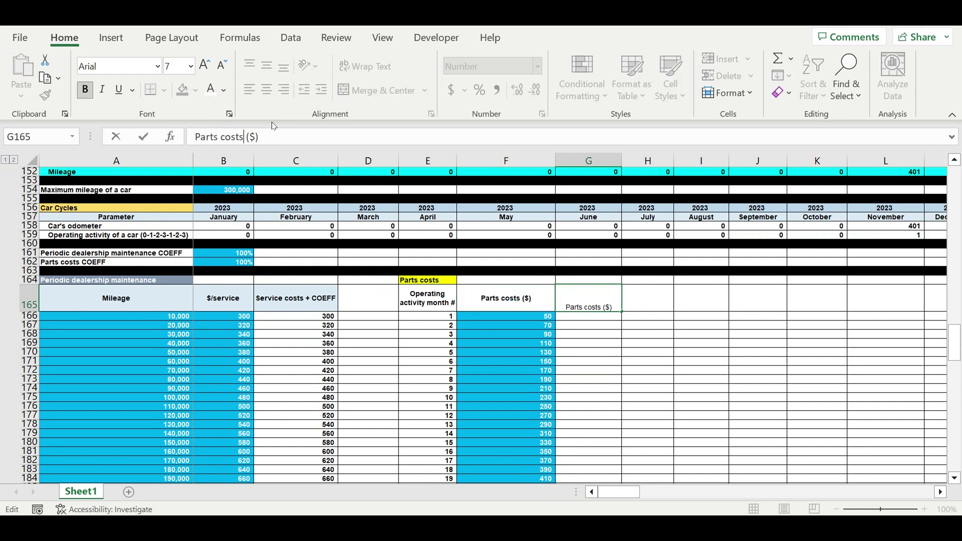
pyautogui.write('+ COEFF')
pyautogui.press('Return')
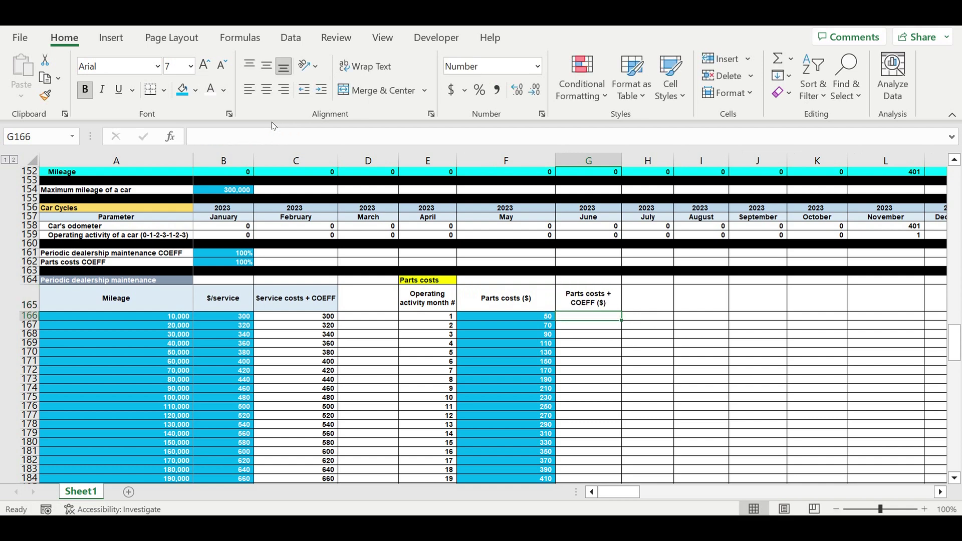
# Enter the formula =F166*$B$162 in G166 and fill it down to month 120 in G285
pyautogui.write('=')
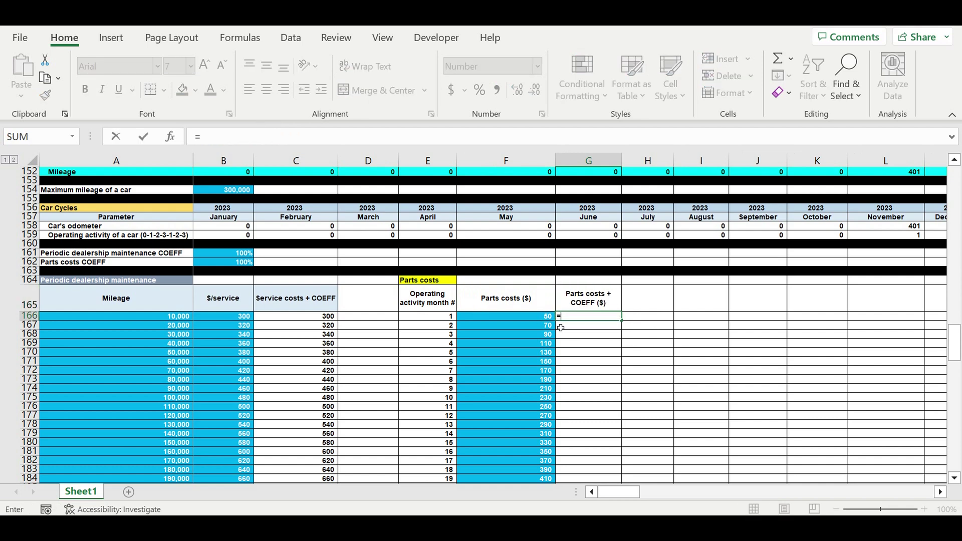
pyautogui.click(523, 319)
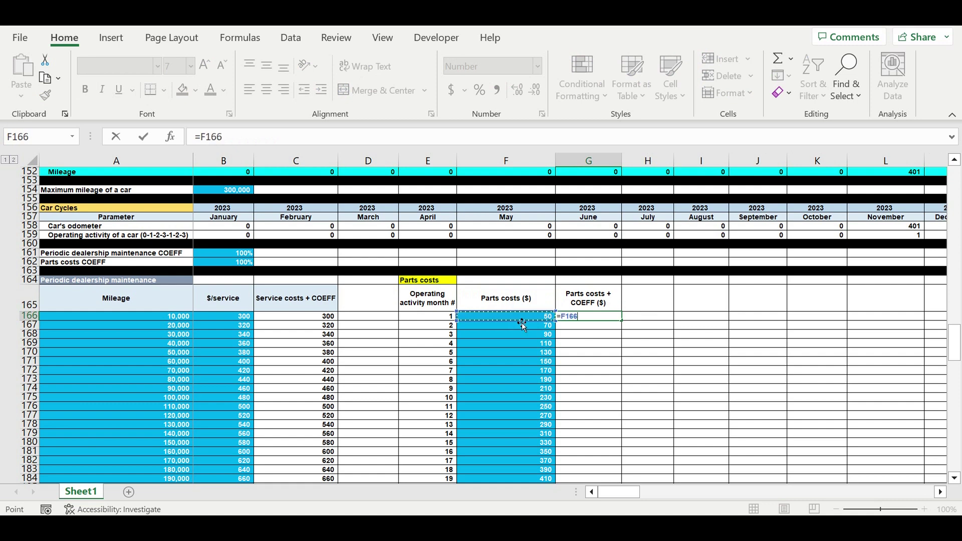
pyautogui.write('*')
pyautogui.click(234, 265)
pyautogui.click(230, 138)
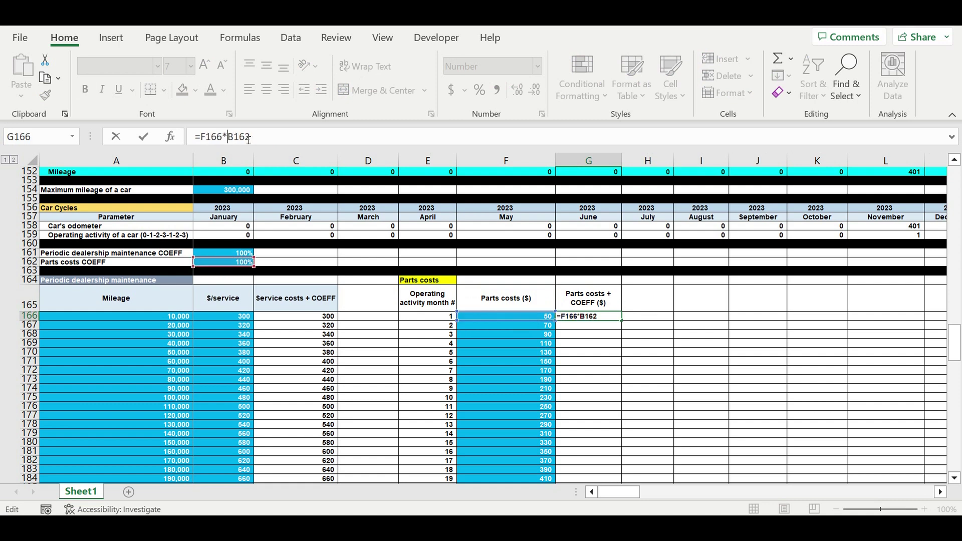
pyautogui.write('$B$')
pyautogui.press('Return')
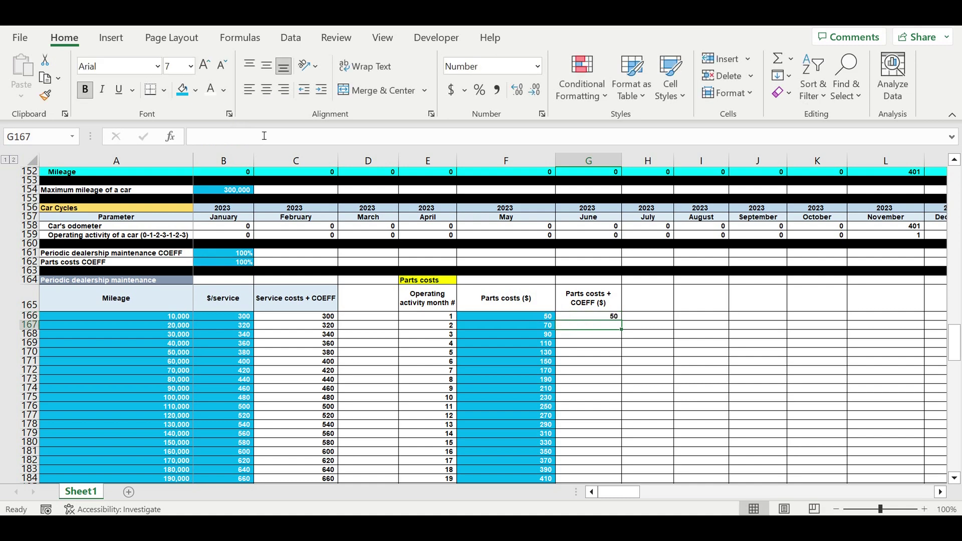
pyautogui.click(598, 317)
pyautogui.moveTo(625, 331); pyautogui.dragTo(638, 446)
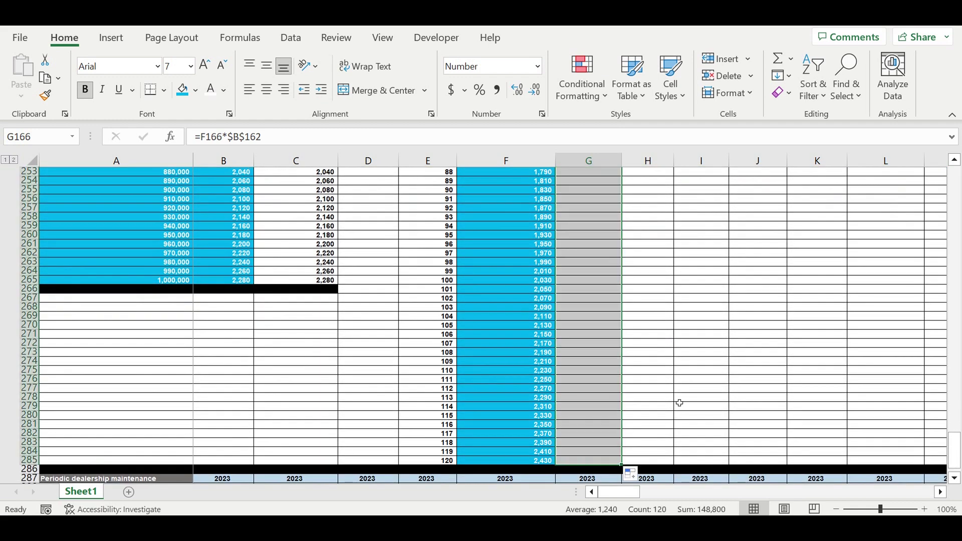
# Fill the parts costs table headers in E165:G165 with light blue
pyautogui.scroll(20, 674, 351)
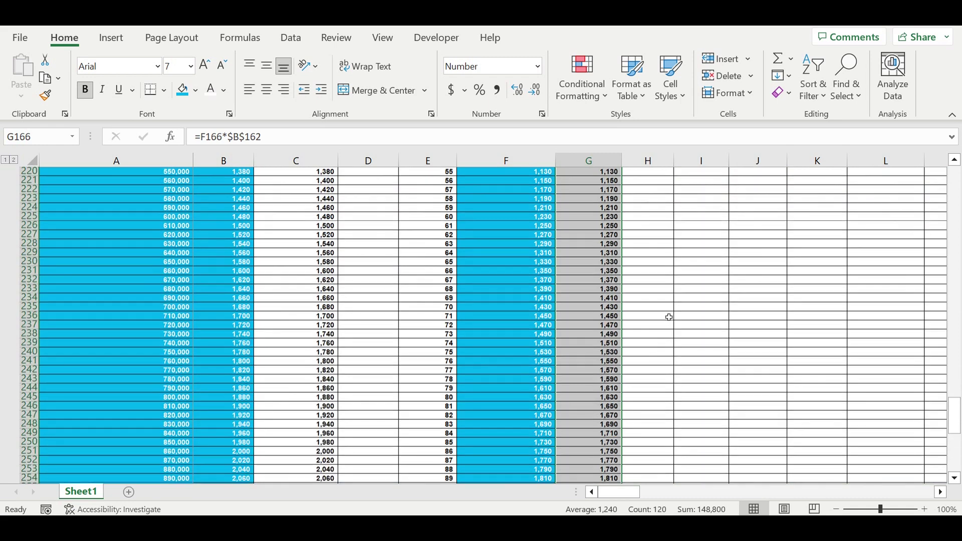
pyautogui.scroll(11, 668, 317)
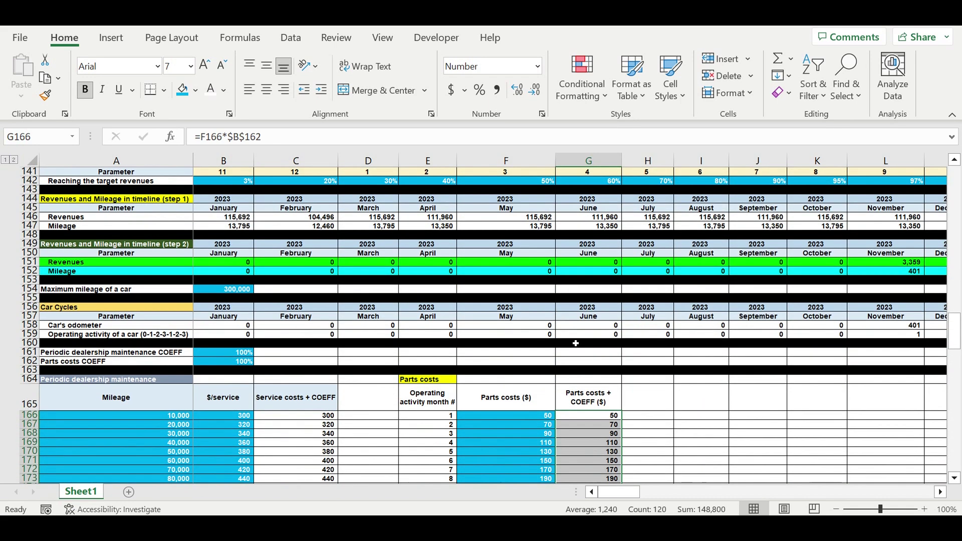
pyautogui.moveTo(428, 398); pyautogui.dragTo(589, 398)
pyautogui.click(195, 90)
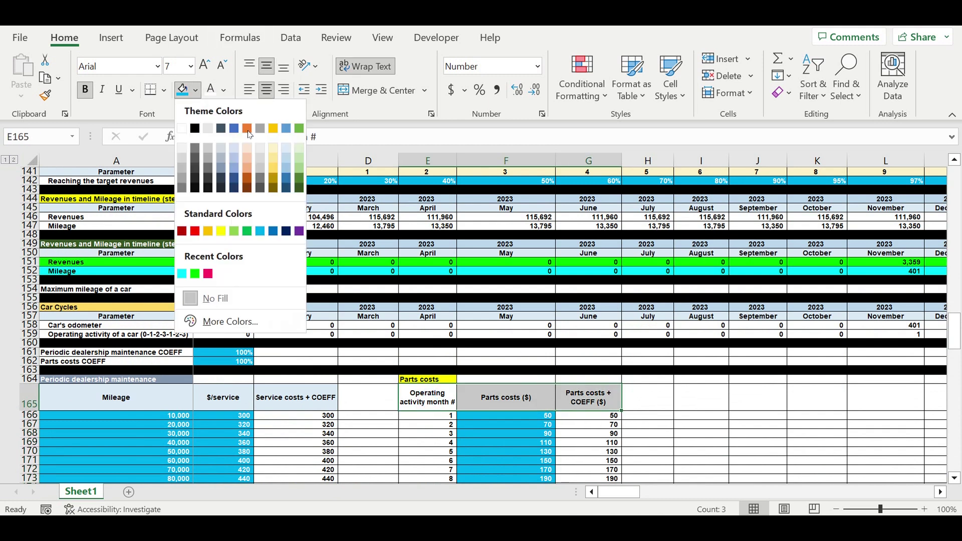
pyautogui.click(284, 149)
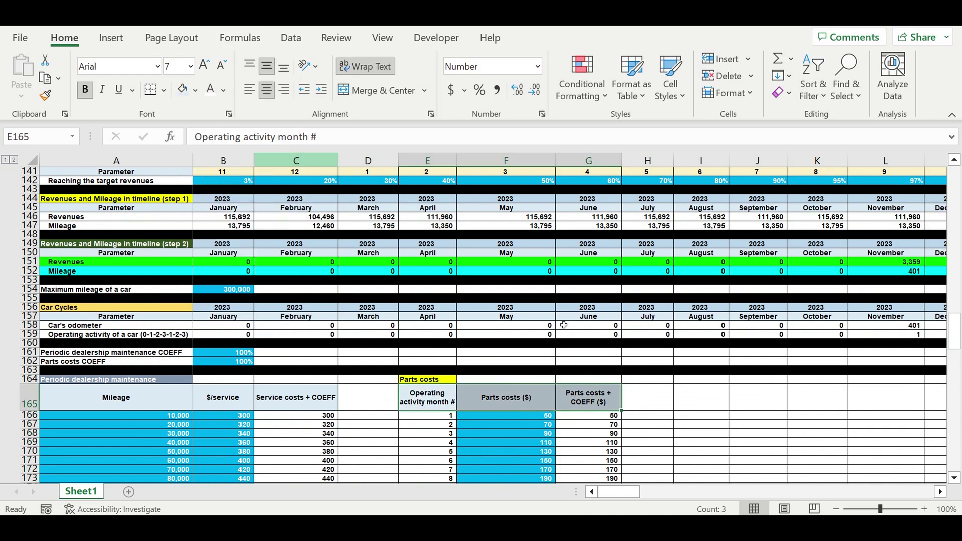
pyautogui.click(689, 408)
# Set the parts costs coefficient in B162 to 130% and check the adjusted costs in G166:G171
pyautogui.click(237, 362)
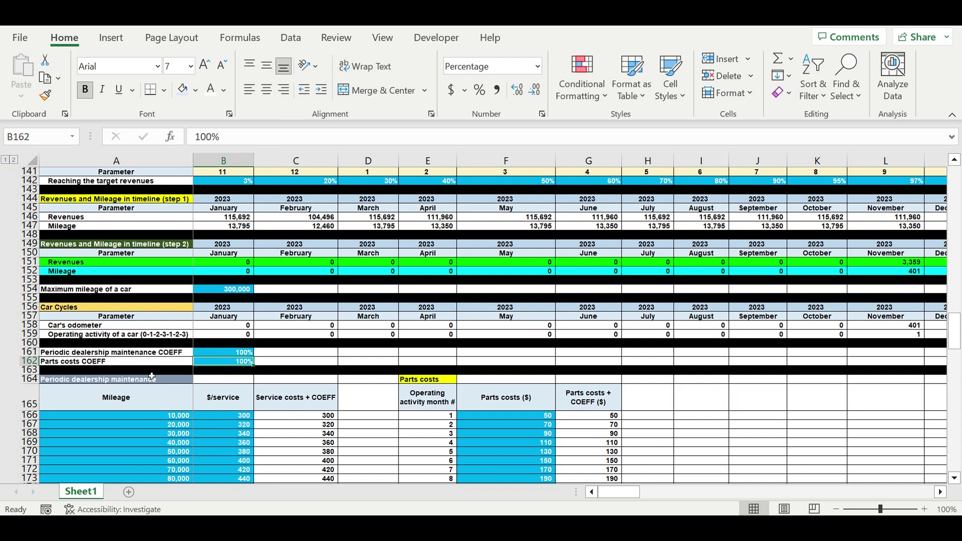
pyautogui.write('1')
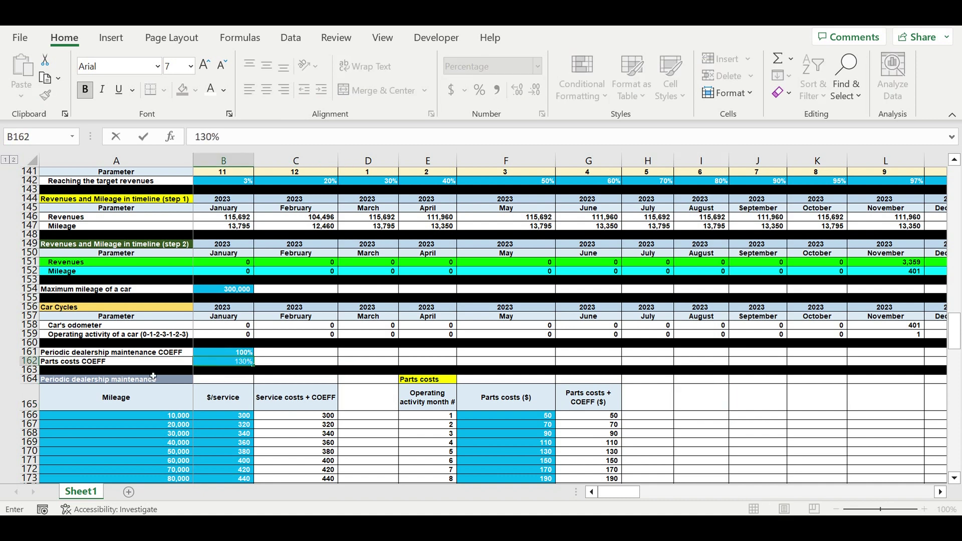
pyautogui.press('Return')
pyautogui.moveTo(609, 419); pyautogui.dragTo(609, 460)
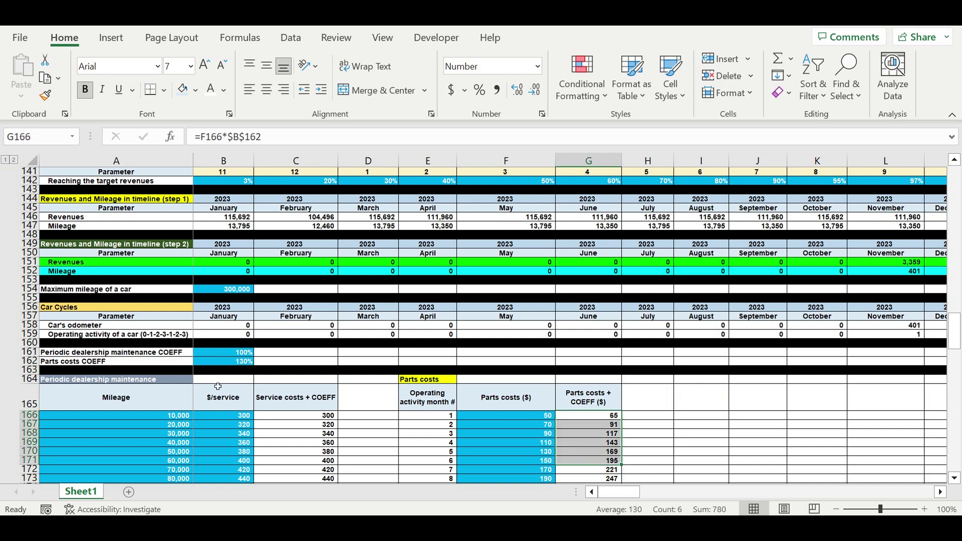
# Set the parts costs coefficient in B162 to 80% and review the adjusted costs from G166 down
pyautogui.click(230, 363)
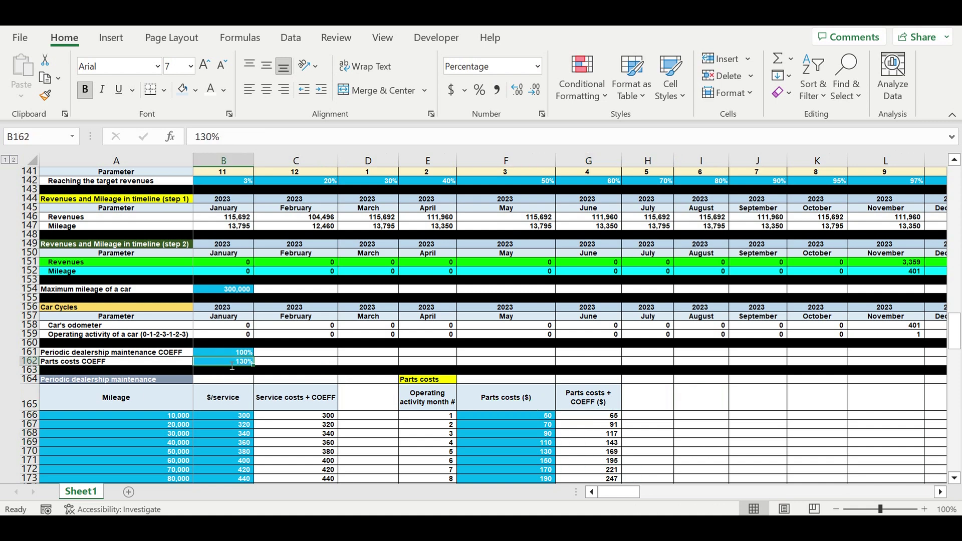
pyautogui.write('80')
pyautogui.press('Return')
pyautogui.moveTo(597, 415); pyautogui.dragTo(602, 471)
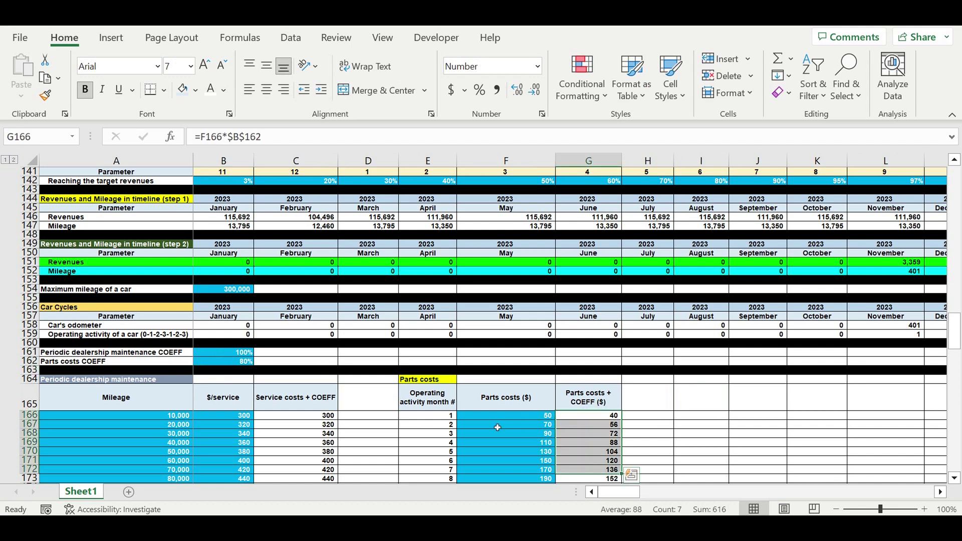
pyautogui.click(648, 435)
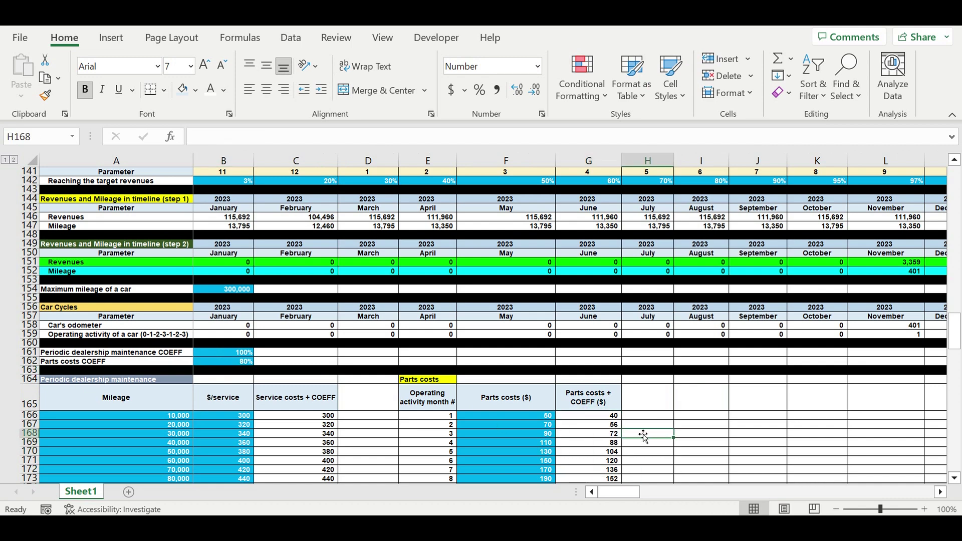
pyautogui.scroll(-2, 644, 435)
pyautogui.moveTo(598, 362); pyautogui.dragTo(598, 453)
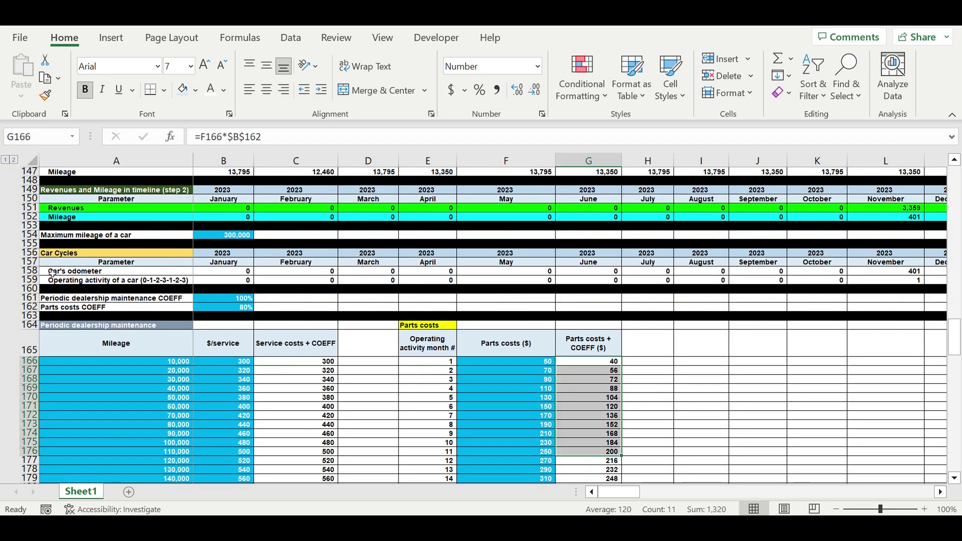
# Copy the Car Cycles header rows 156:157 and paste them at A391 below the periodic dealership maintenance timeline
pyautogui.moveTo(29, 254); pyautogui.dragTo(23, 261)
pyautogui.hotkey('ctrl', 'c')
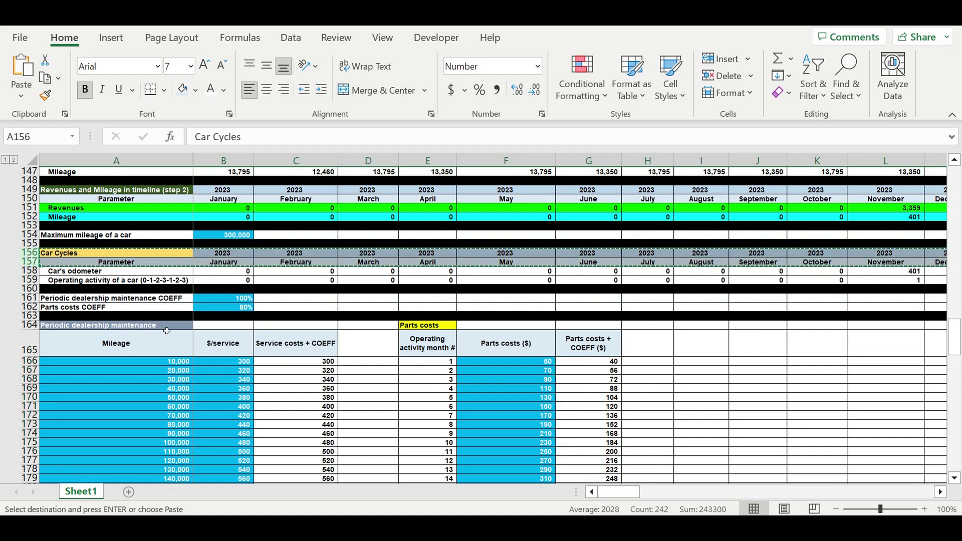
pyautogui.scroll(-4, 206, 345)
pyautogui.scroll(-20, 205, 345)
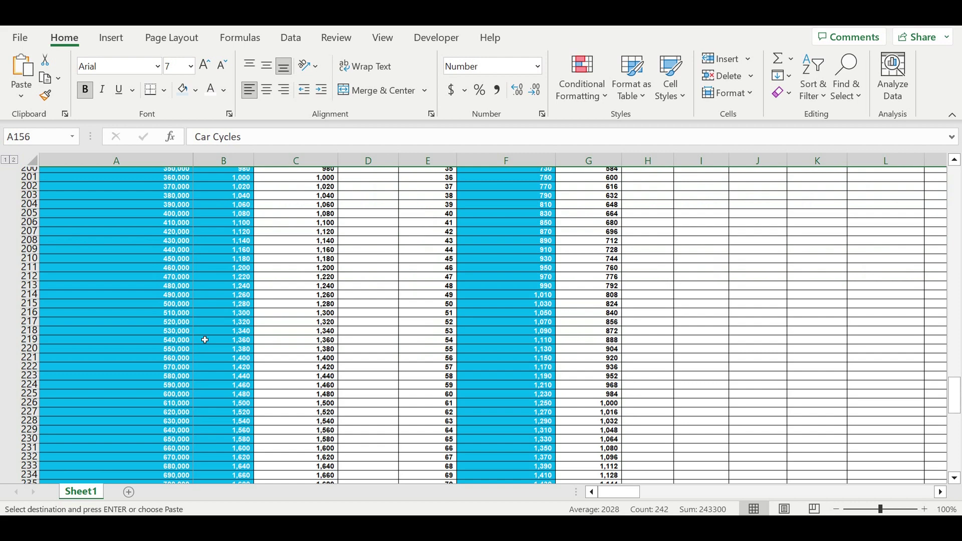
pyautogui.scroll(-4, 205, 340)
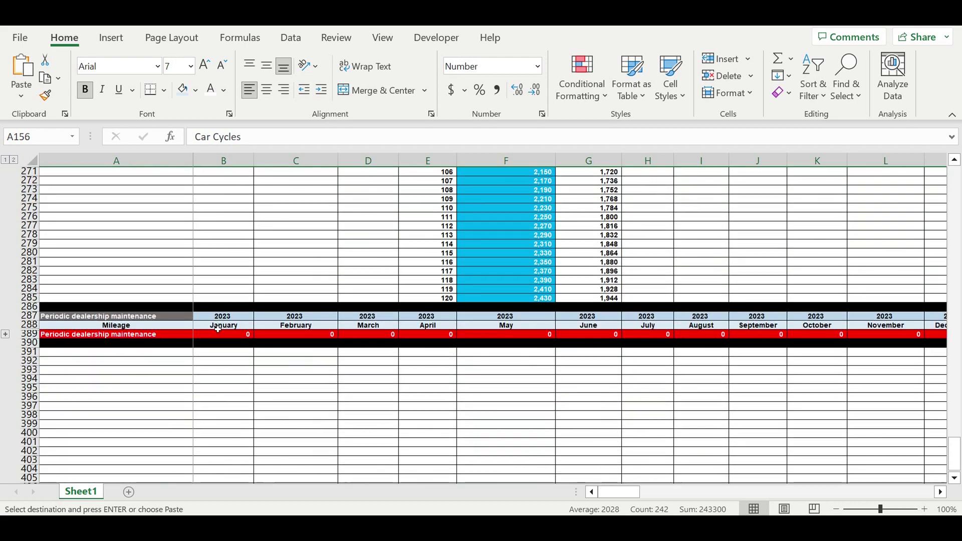
pyautogui.click(110, 354)
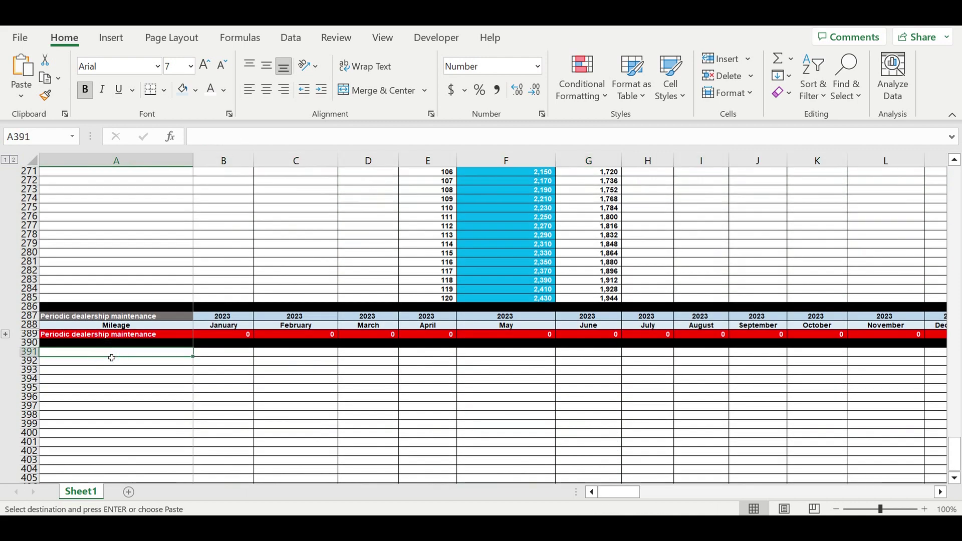
pyautogui.hotkey('ctrl', 'v')
pyautogui.click(143, 415)
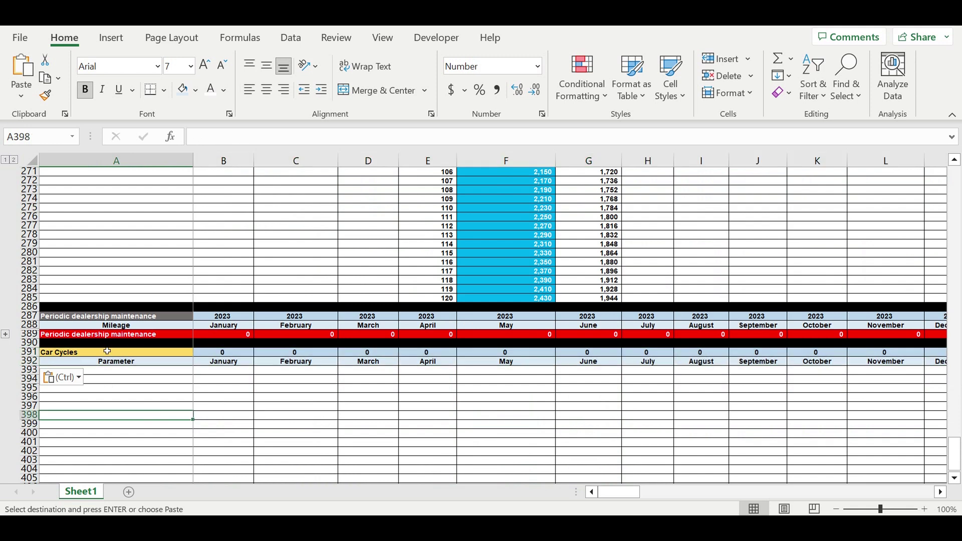
# Change the title in A391 to "Parts costs" and format it with purple fill and white font
pyautogui.click(102, 355)
pyautogui.press('Escape')
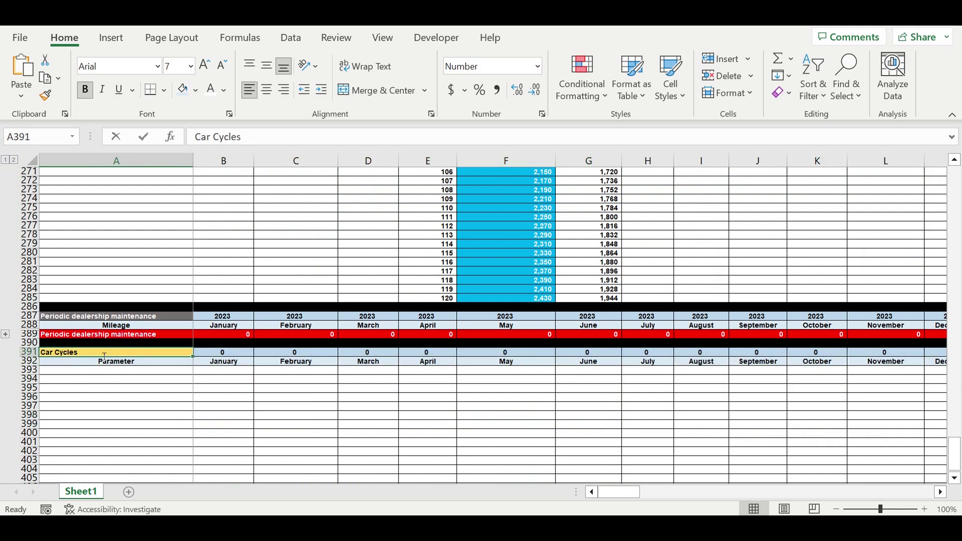
pyautogui.write('Parts costs')
pyautogui.press('Return')
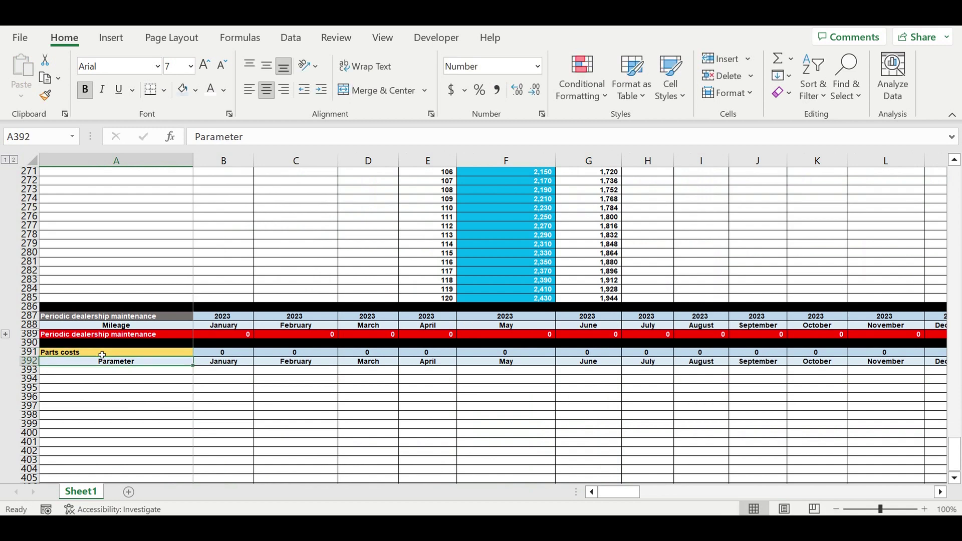
pyautogui.click(101, 353)
pyautogui.click(196, 90)
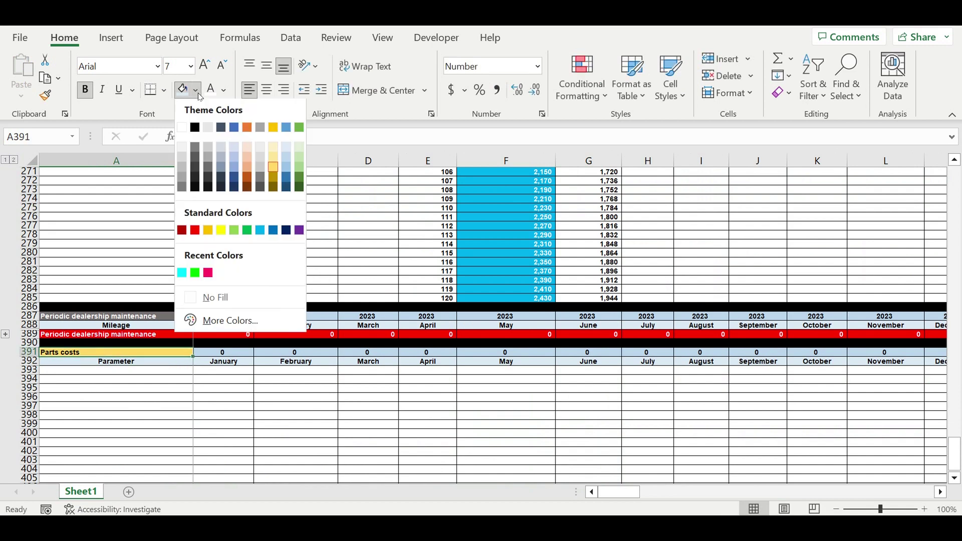
pyautogui.click(300, 231)
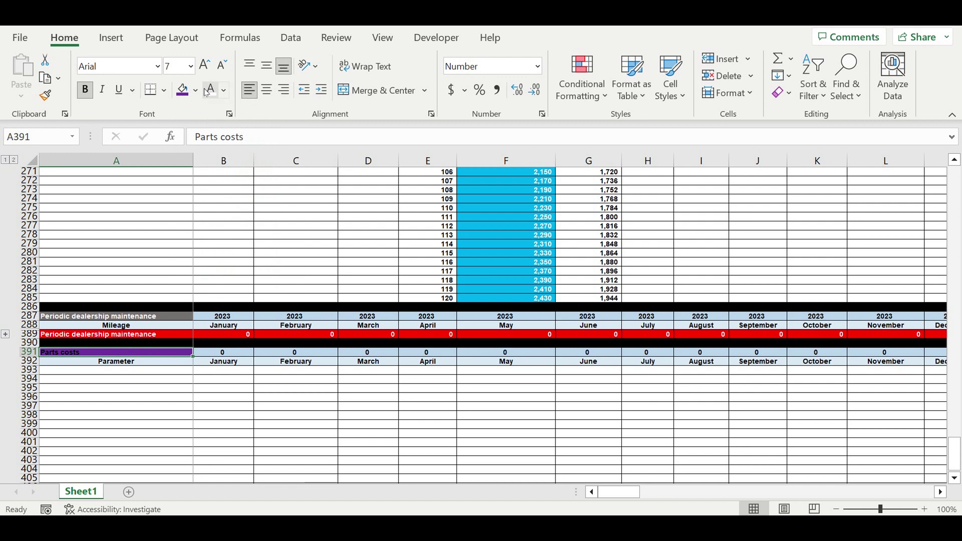
pyautogui.click(261, 399)
# Link the year header in B391 to the maintenance timeline with the formula =B287
pyautogui.click(221, 354)
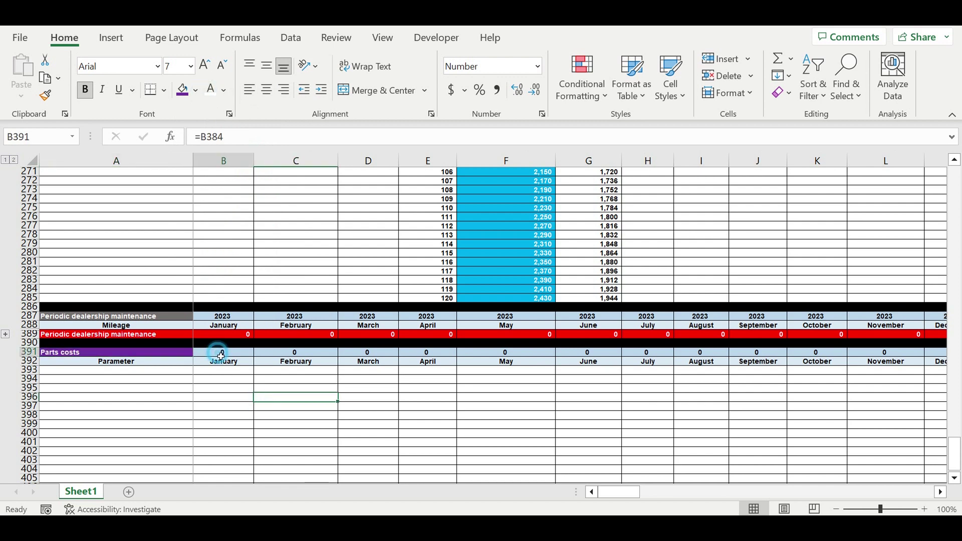
pyautogui.write('=')
pyautogui.click(215, 318)
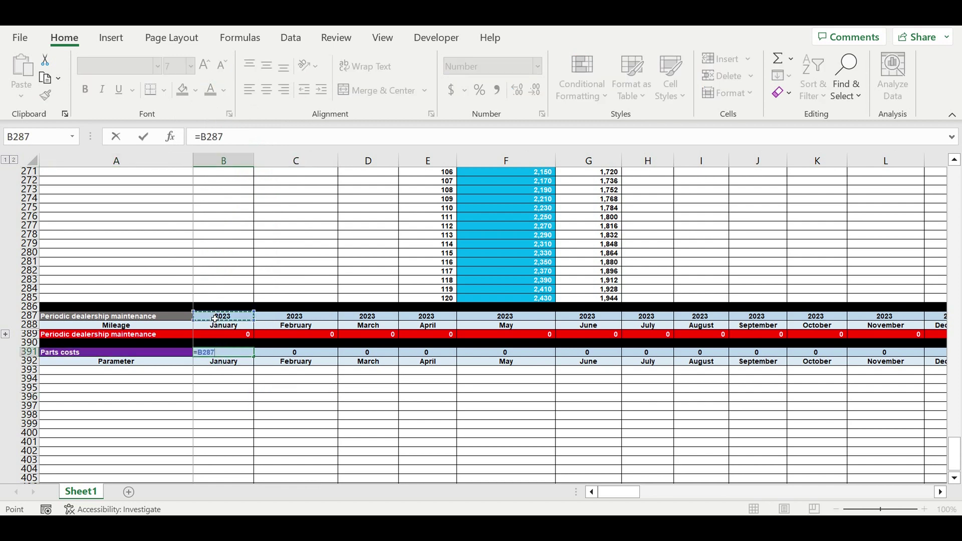
pyautogui.press('Return')
pyautogui.click(300, 407)
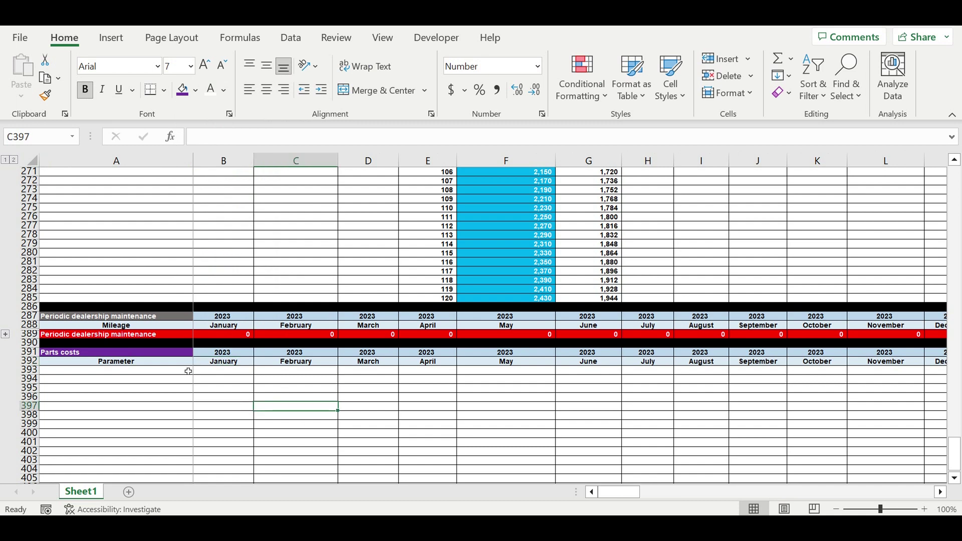
# Enter "Parameter" in A392 and the row label formula =A391 in A393
pyautogui.scroll(-2, 160, 376)
pyautogui.click(125, 317)
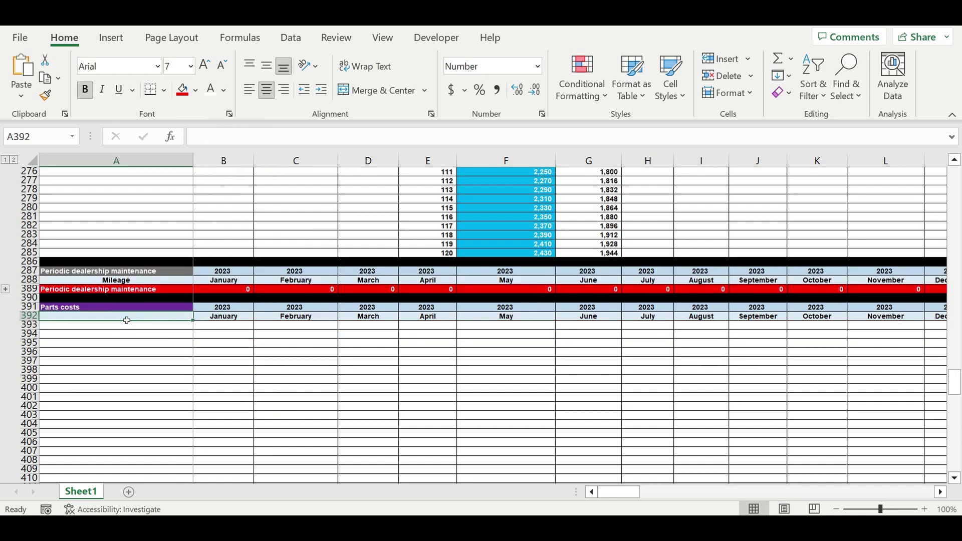
pyautogui.write('P')
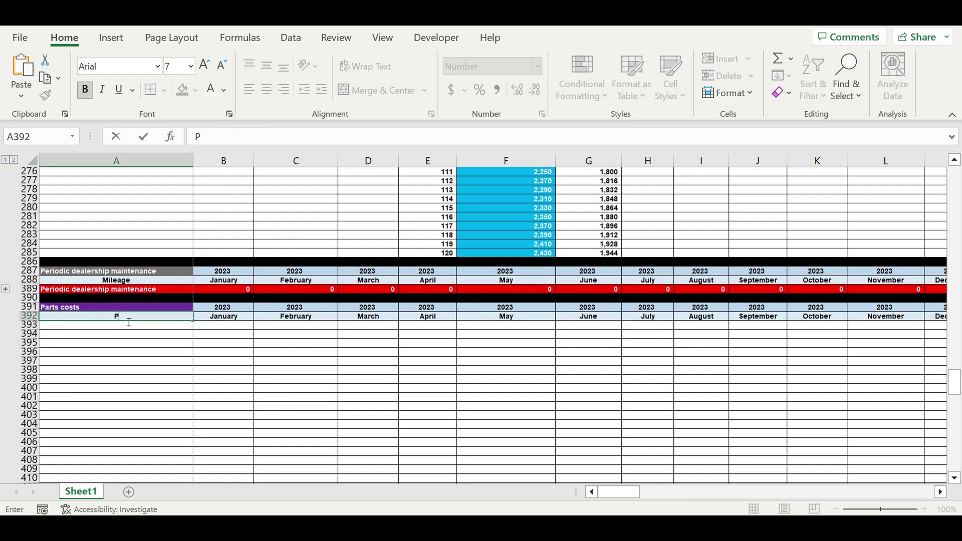
pyautogui.write('arameter')
pyautogui.press('Return')
pyautogui.write('=')
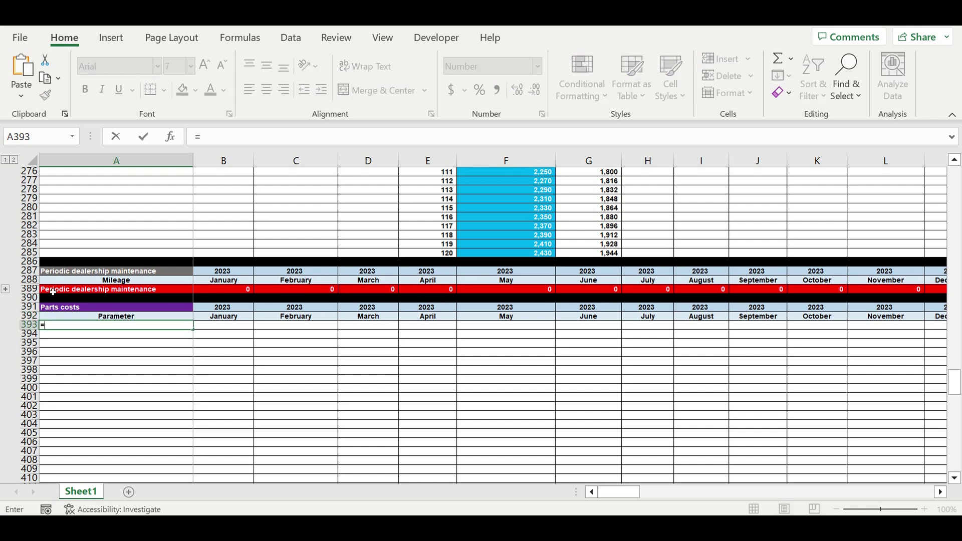
pyautogui.click(67, 308)
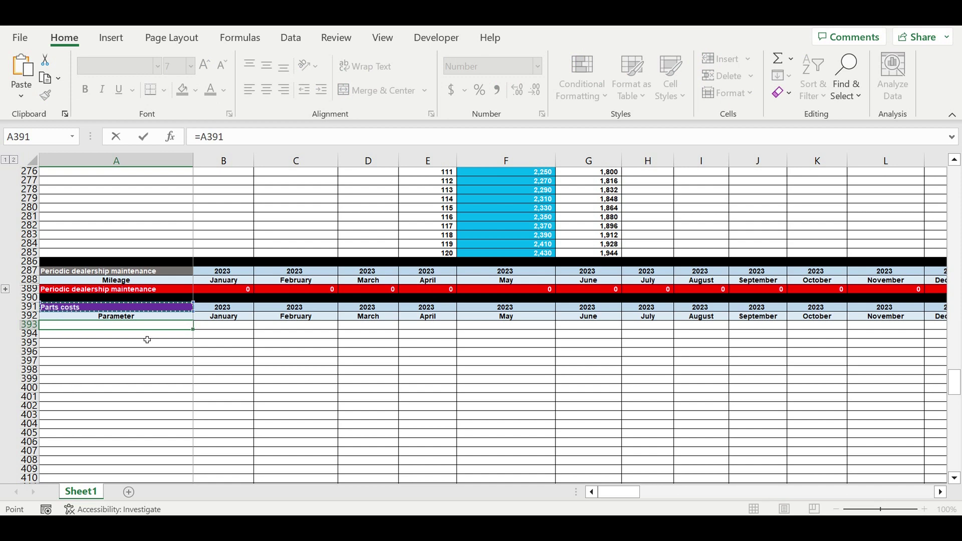
pyautogui.press('Return')
pyautogui.click(236, 397)
# Fill row 394 with black as the separator below the parts costs block
pyautogui.click(228, 327)
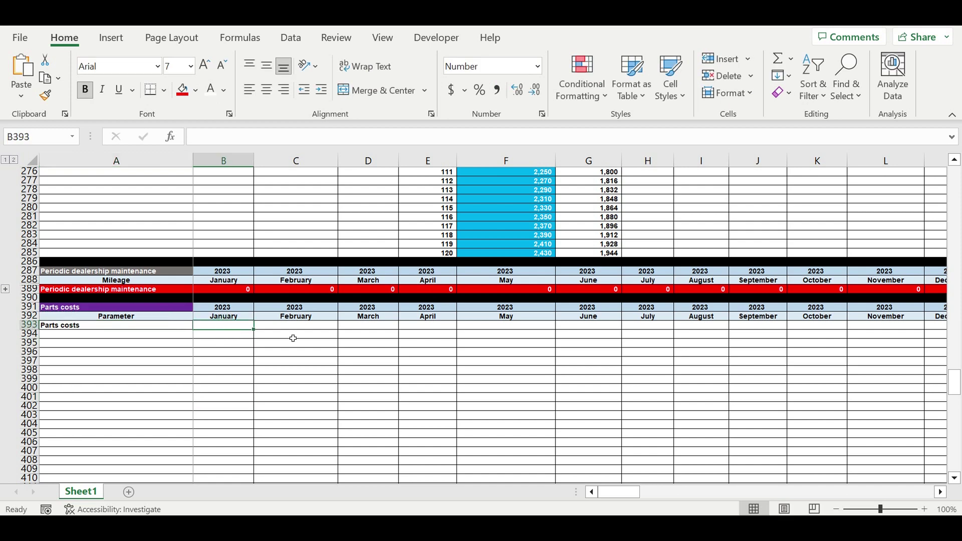
pyautogui.click(30, 334)
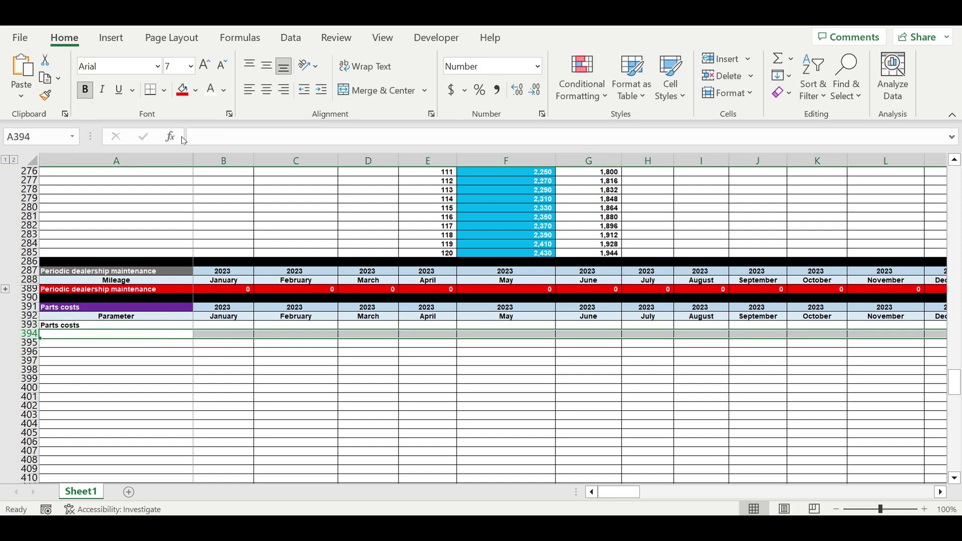
pyautogui.click(201, 93)
pyautogui.click(198, 131)
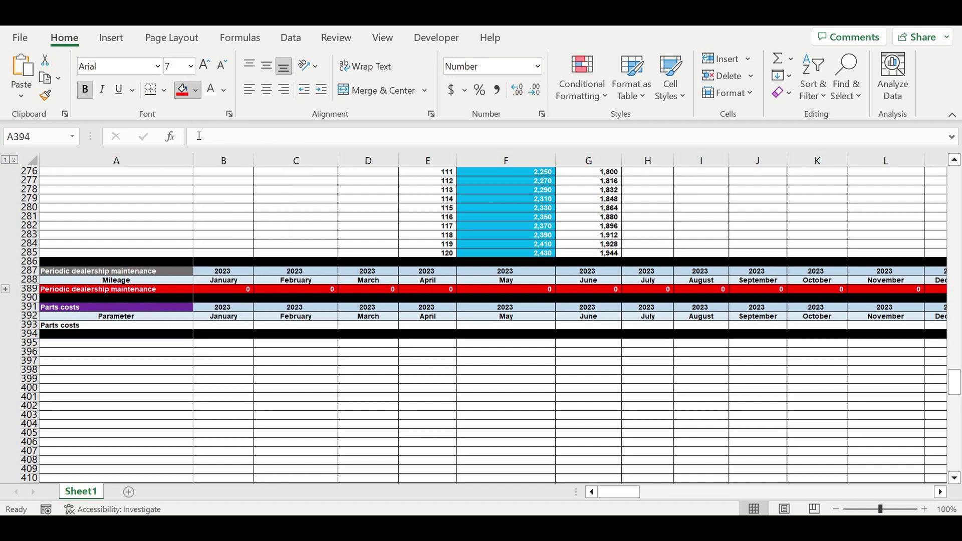
# Format the parts costs row 393 with red fill and white font
pyautogui.click(29, 324)
pyautogui.click(206, 93)
pyautogui.click(196, 90)
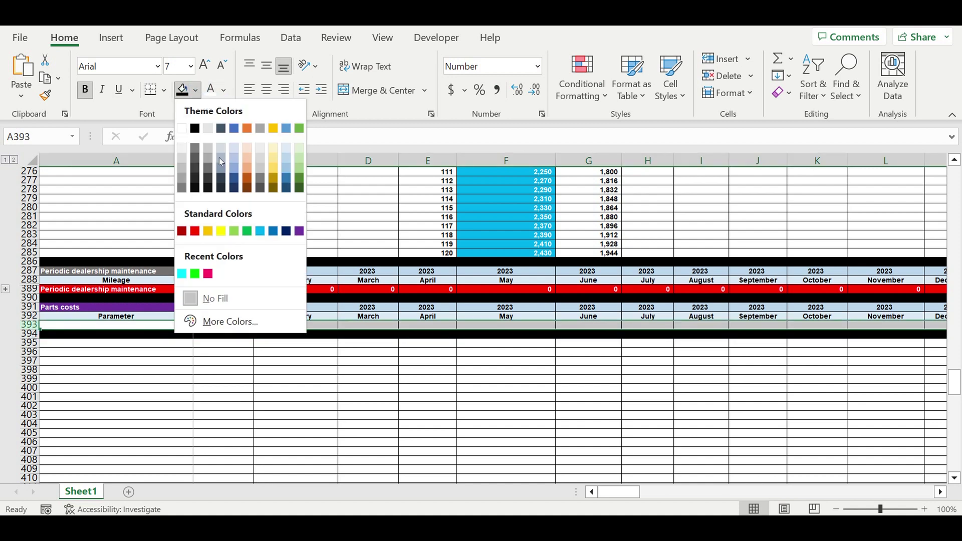
pyautogui.click(195, 232)
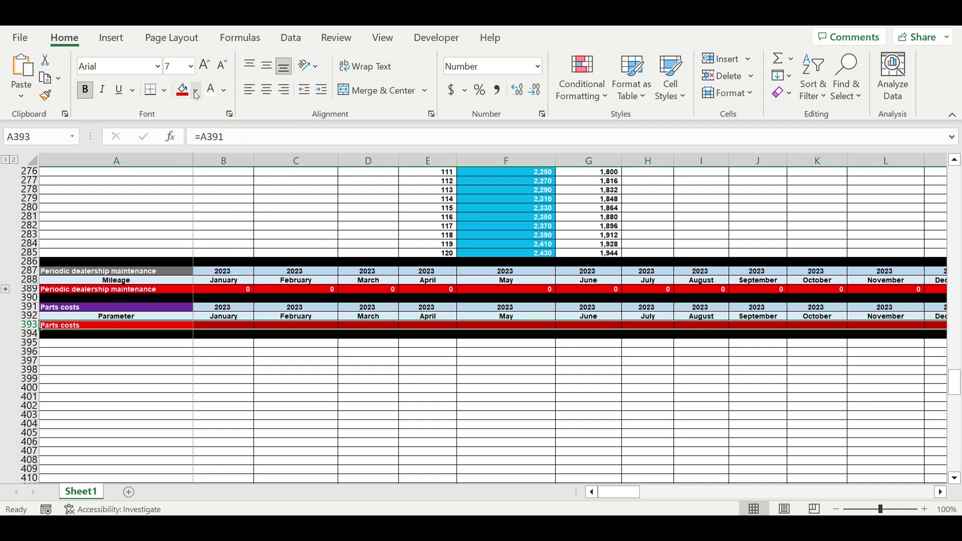
# Start a VLOOKUP formula in B393 with the car's operating activity cell B$159 as the lookup value, row fixed
pyautogui.click(223, 327)
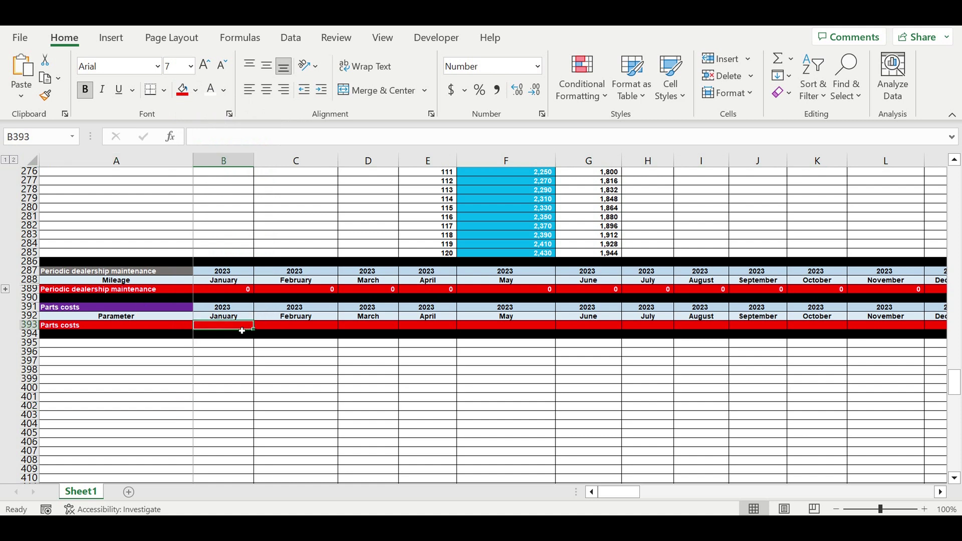
pyautogui.write('=v')
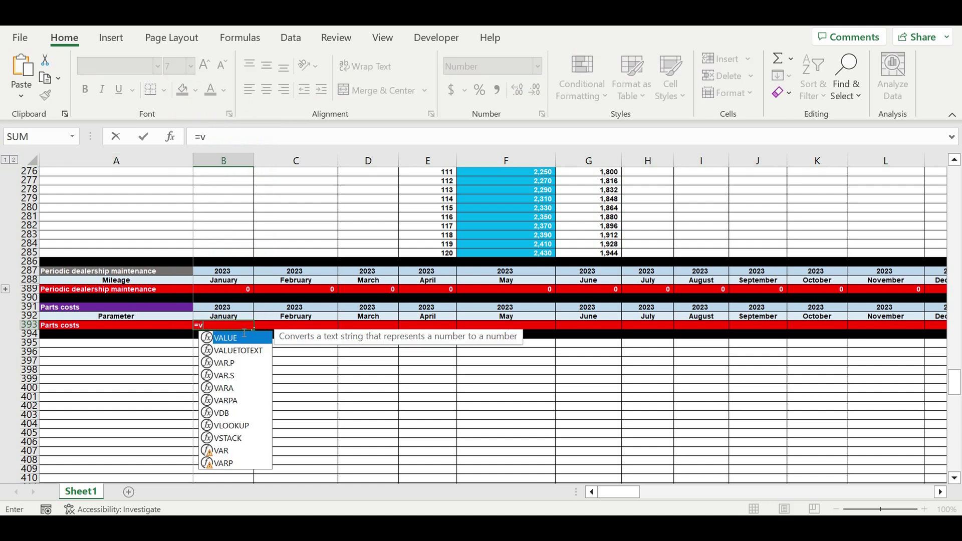
pyautogui.write('l')
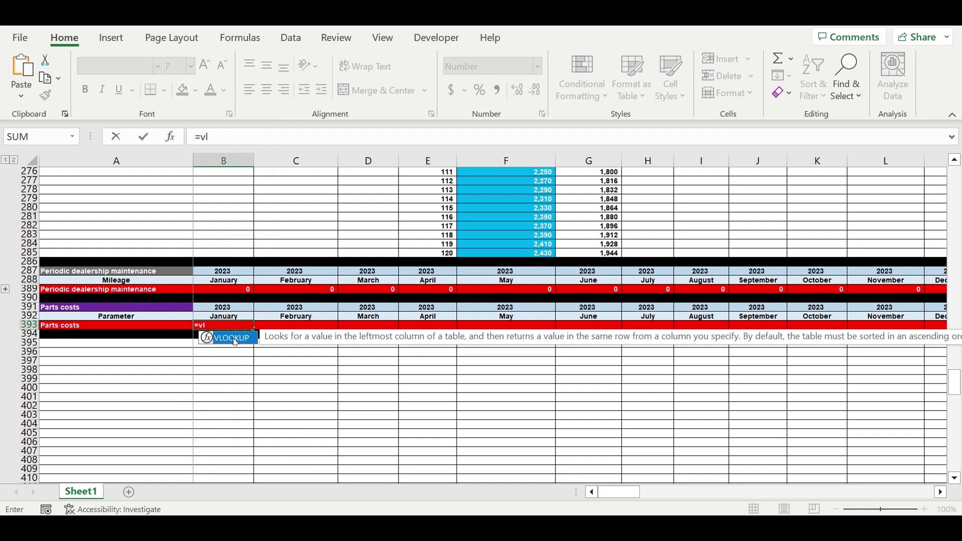
pyautogui.doubleClick(234, 340)
pyautogui.scroll(11, 290, 281)
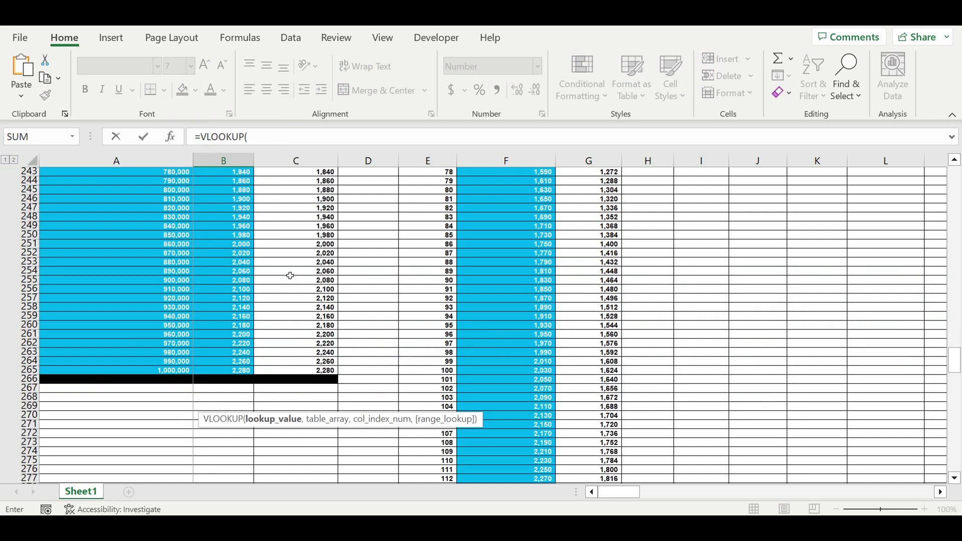
pyautogui.scroll(20, 290, 276)
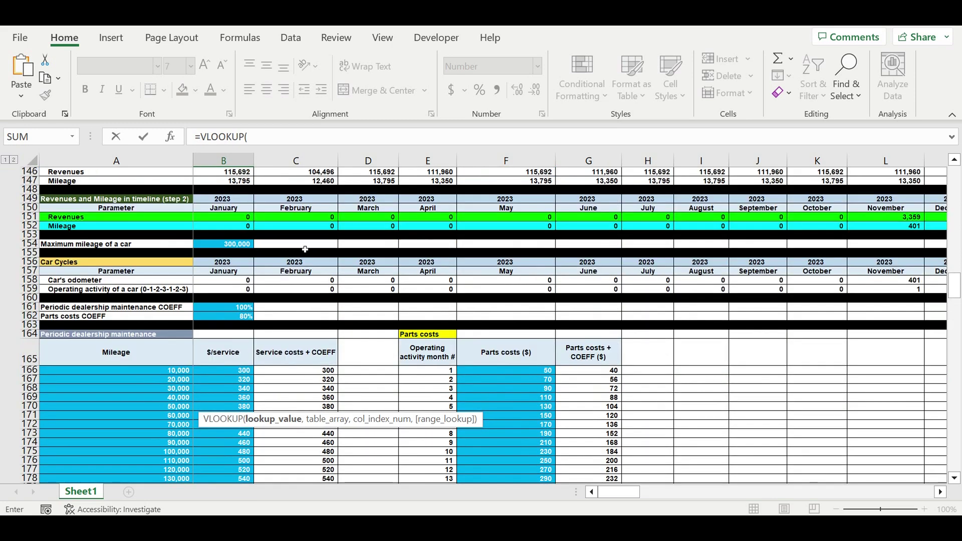
pyautogui.click(227, 291)
pyautogui.moveTo(645, 497); pyautogui.dragTo(666, 496)
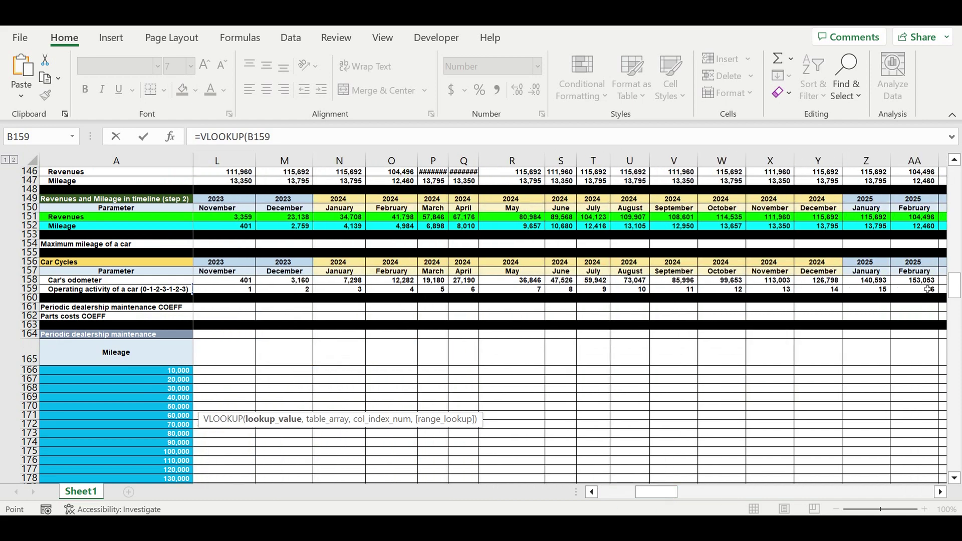
pyautogui.moveTo(654, 493); pyautogui.dragTo(527, 507)
pyautogui.click(256, 138)
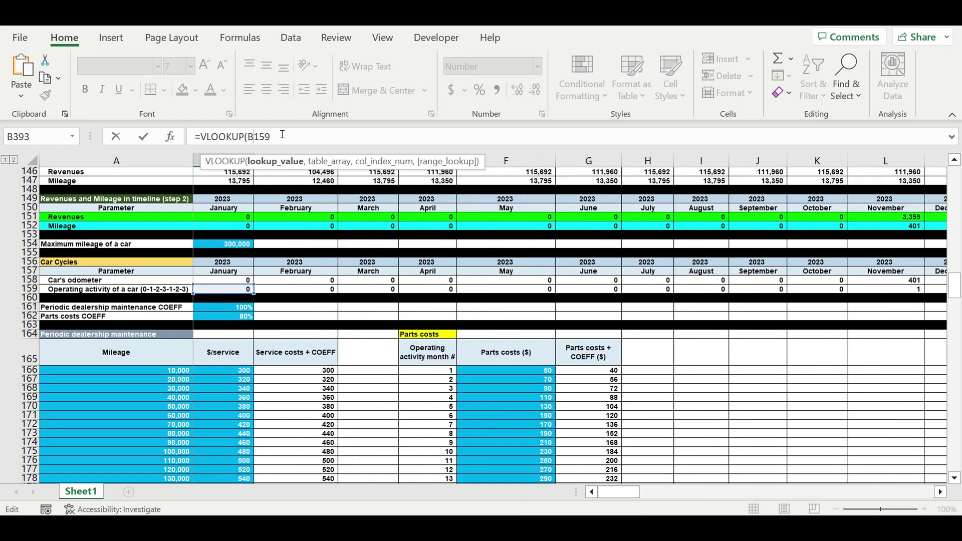
pyautogui.write('$')
pyautogui.click(289, 142)
pyautogui.write(',')
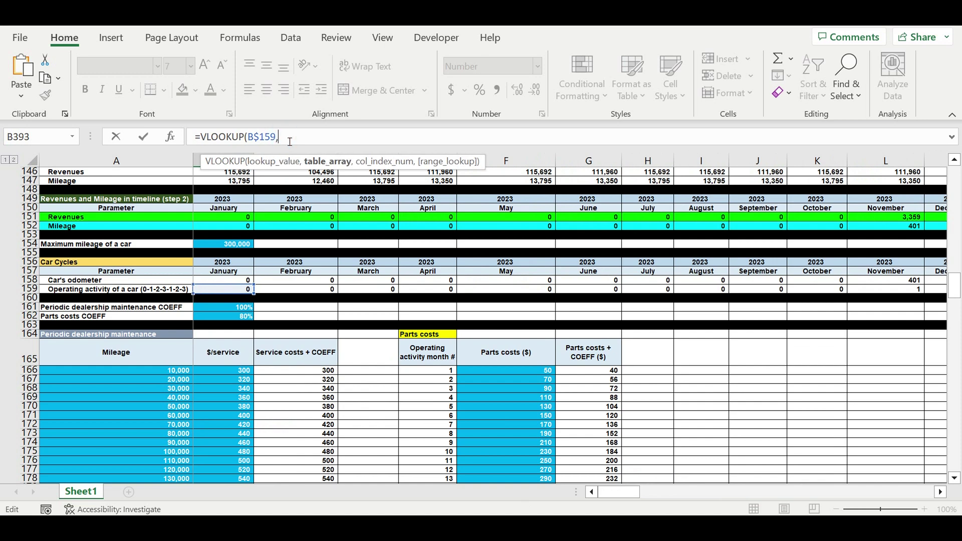
# Complete the VLOOKUP with the parts costs table E166:G285, column index 3 and exact match 0
pyautogui.click(433, 370)
pyautogui.moveTo(489, 387); pyautogui.dragTo(591, 470)
pyautogui.click(355, 138)
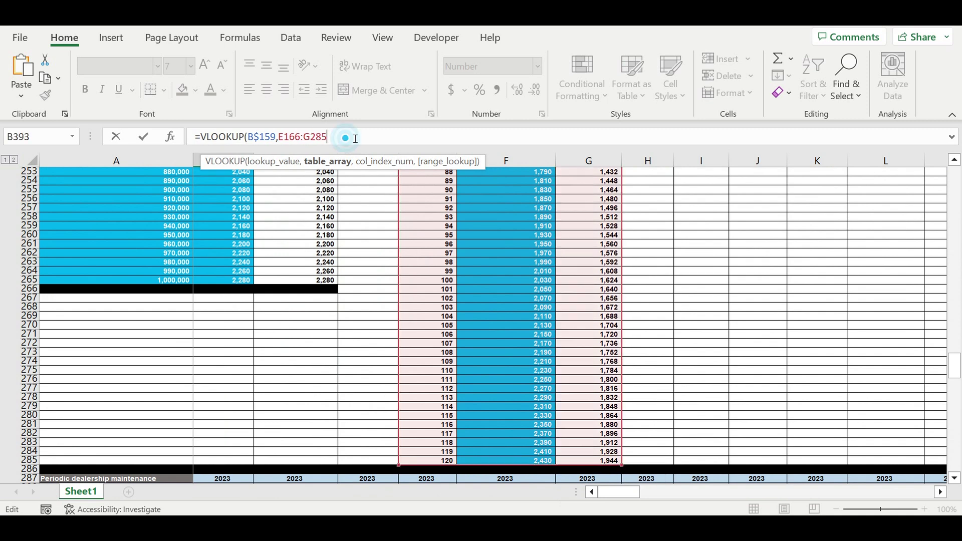
pyautogui.write(',3')
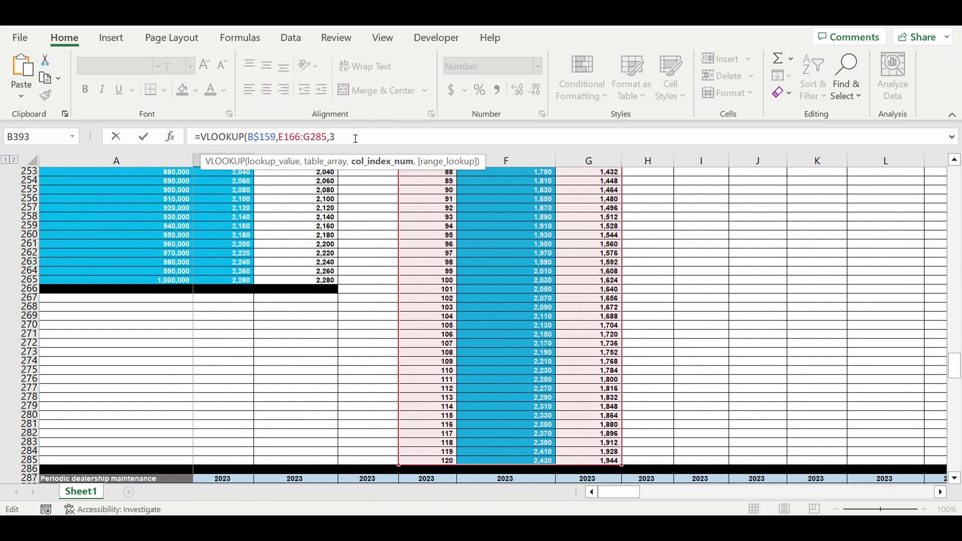
pyautogui.scroll(20, 621, 232)
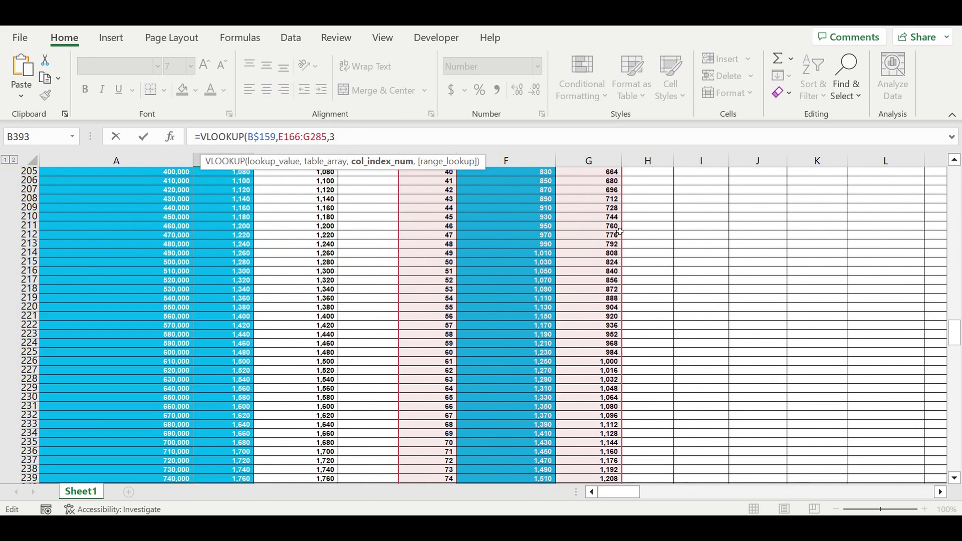
pyautogui.scroll(12, 621, 232)
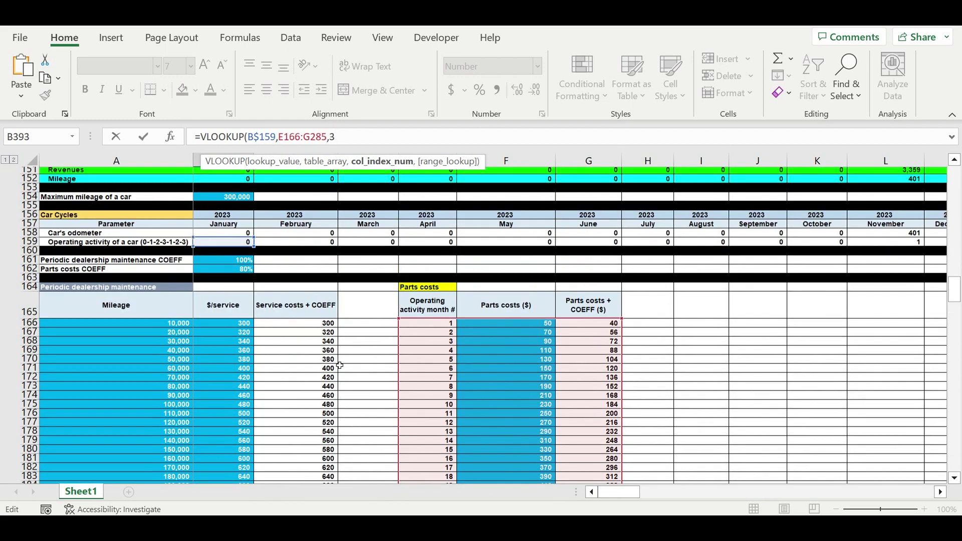
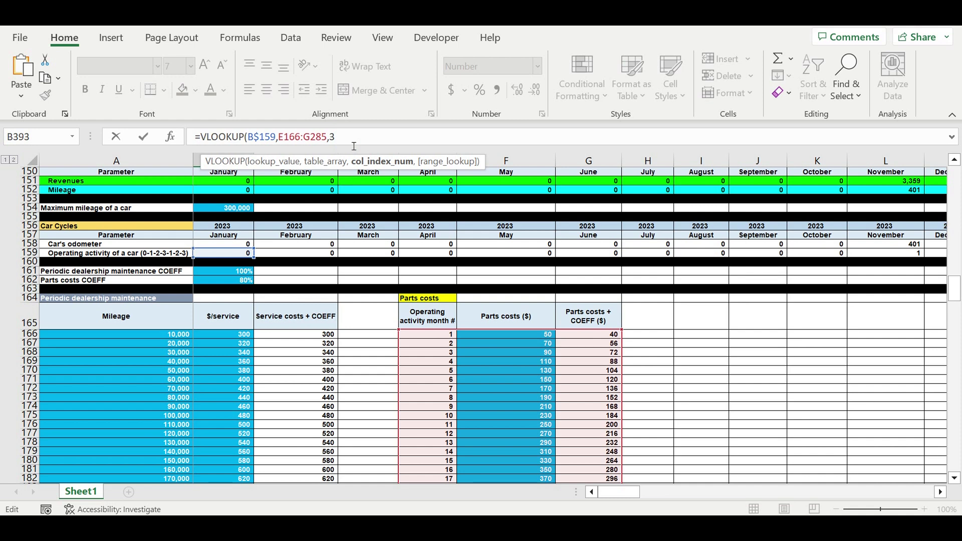
pyautogui.write(',0')
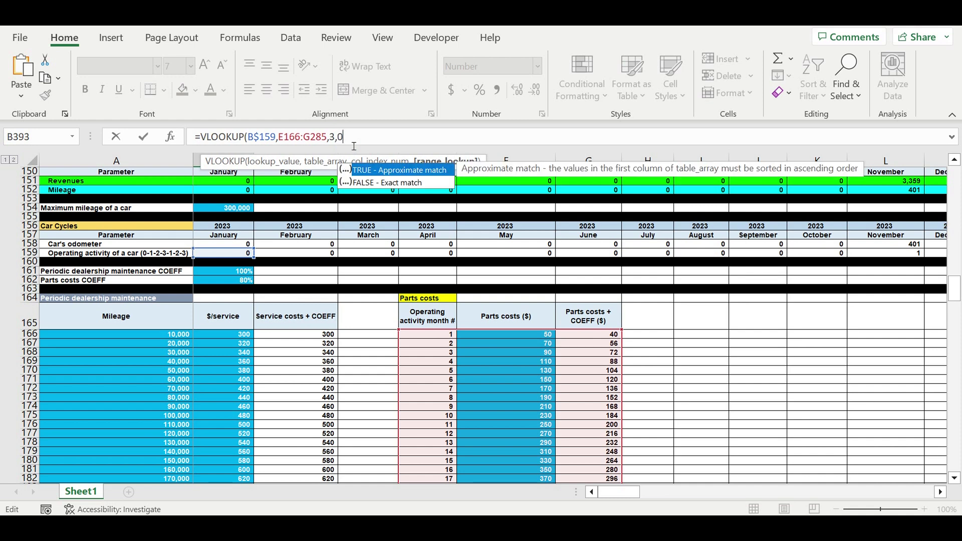
pyautogui.write(')')
# Make the VLOOKUP's table range absolute as $E$166:$G$285
pyautogui.click(280, 138)
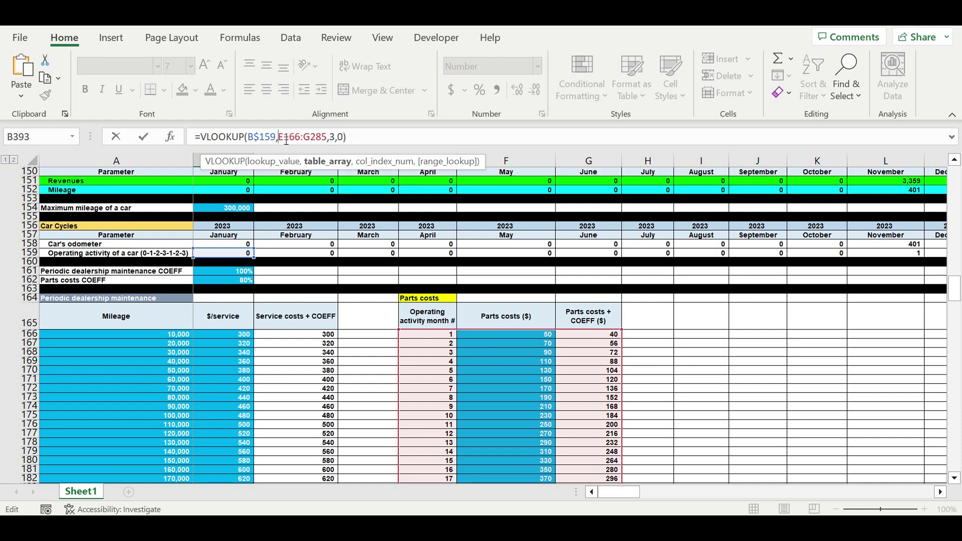
pyautogui.write('$')
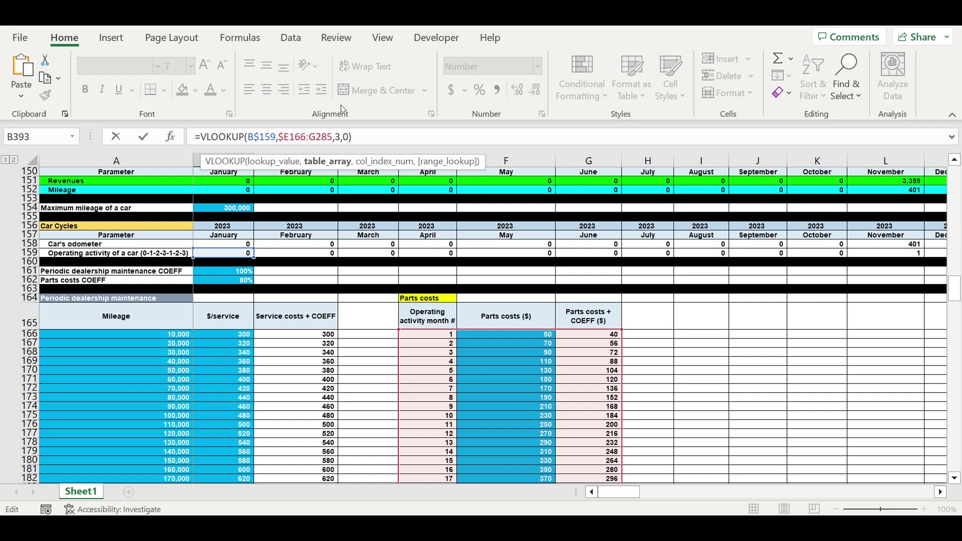
pyautogui.press('Right')
pyautogui.write('$')
pyautogui.click(315, 137)
pyautogui.write('$')
pyautogui.press('Right')
pyautogui.write('$')
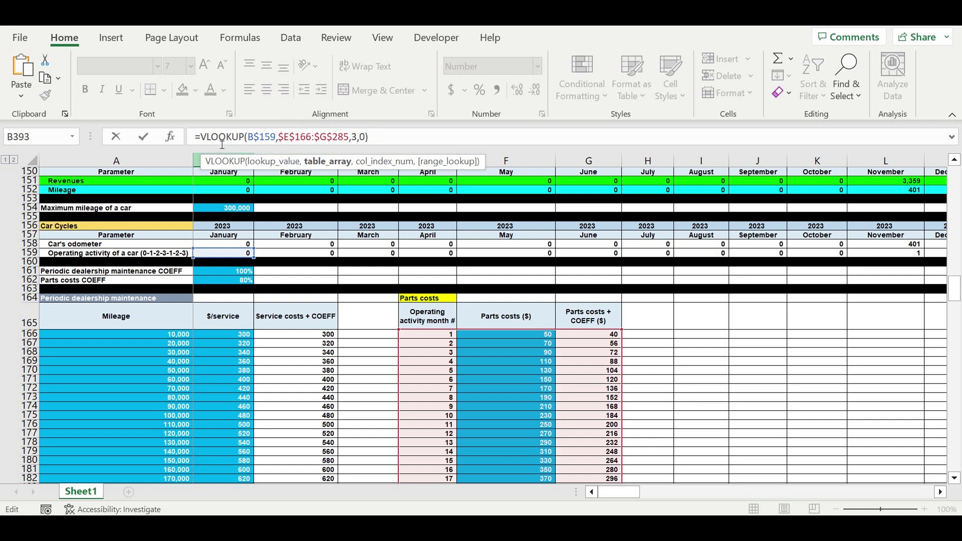
# Wrap the B393 lookup in IFERROR so that errors return 0, and enter the formula
pyautogui.click(200, 137)
pyautogui.write('if')
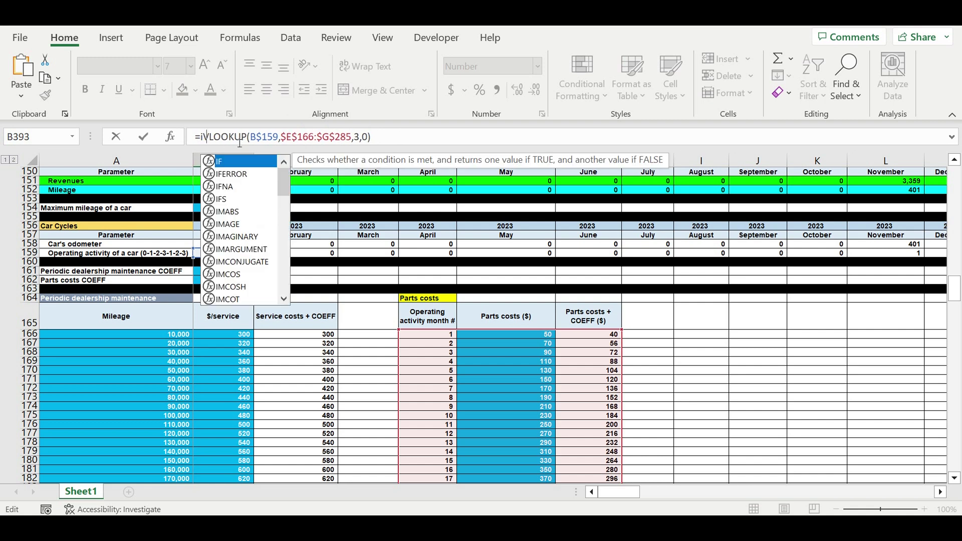
pyautogui.doubleClick(229, 174)
pyautogui.click(422, 138)
pyautogui.write(',0)')
pyautogui.press('Return')
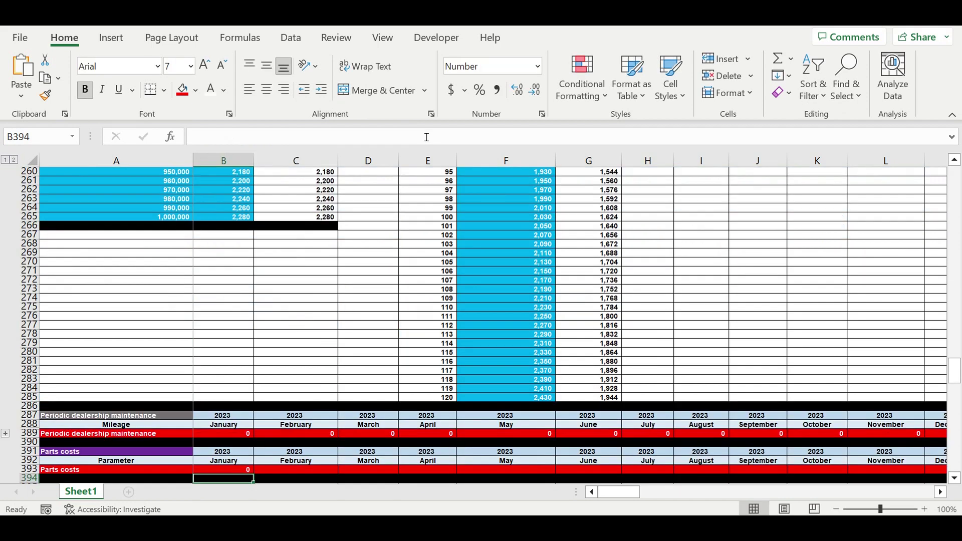
# Fill the B393 parts costs formula across row 393 to December 2032 in column DQ
pyautogui.scroll(-3, 229, 392)
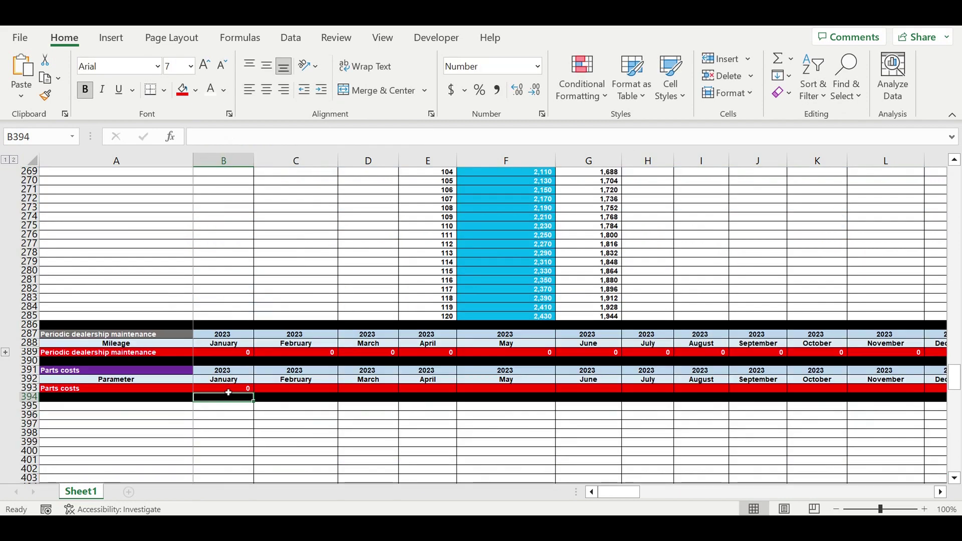
pyautogui.click(228, 389)
pyautogui.moveTo(253, 393); pyautogui.dragTo(880, 325)
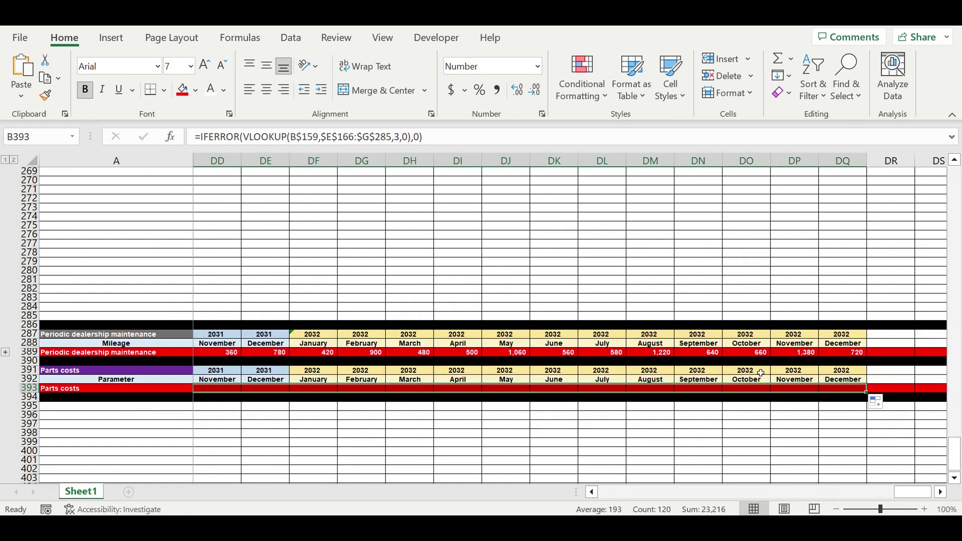
pyautogui.click(623, 433)
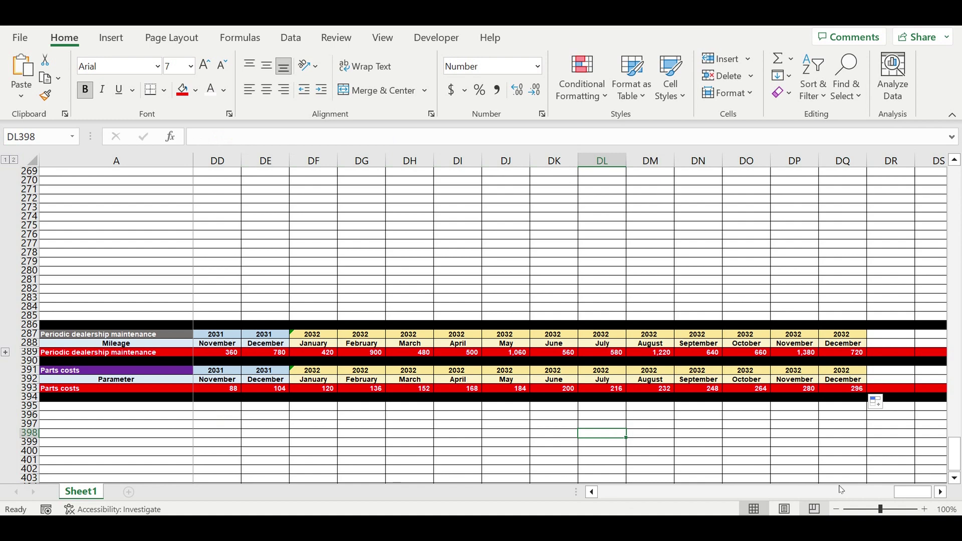
# Examine the parts costs table row for operating month 15, including its coefficient-adjusted cost formula in G180
pyautogui.moveTo(900, 492); pyautogui.dragTo(779, 496)
pyautogui.moveTo(499, 514); pyautogui.dragTo(497, 512)
pyautogui.scroll(4, 300, 353)
pyautogui.scroll(20, 299, 354)
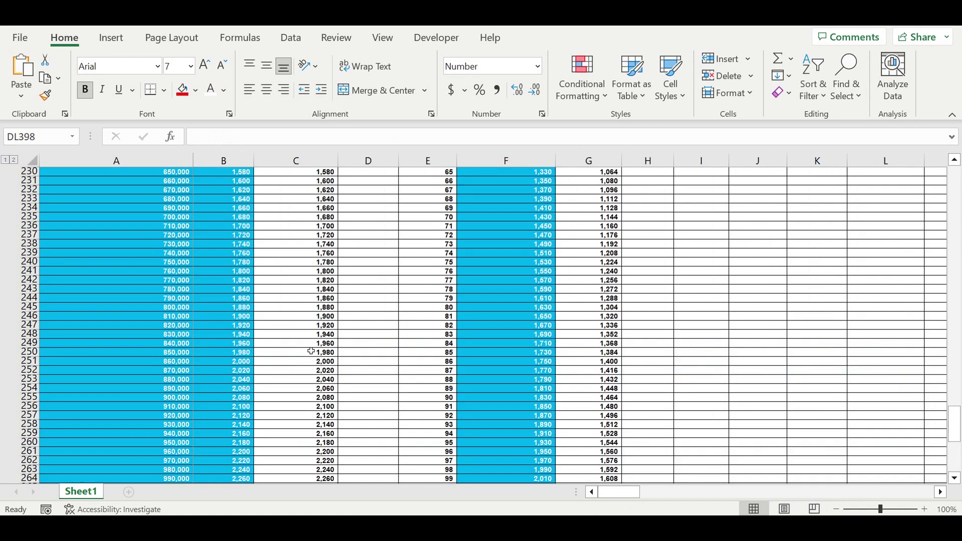
pyautogui.scroll(7, 326, 345)
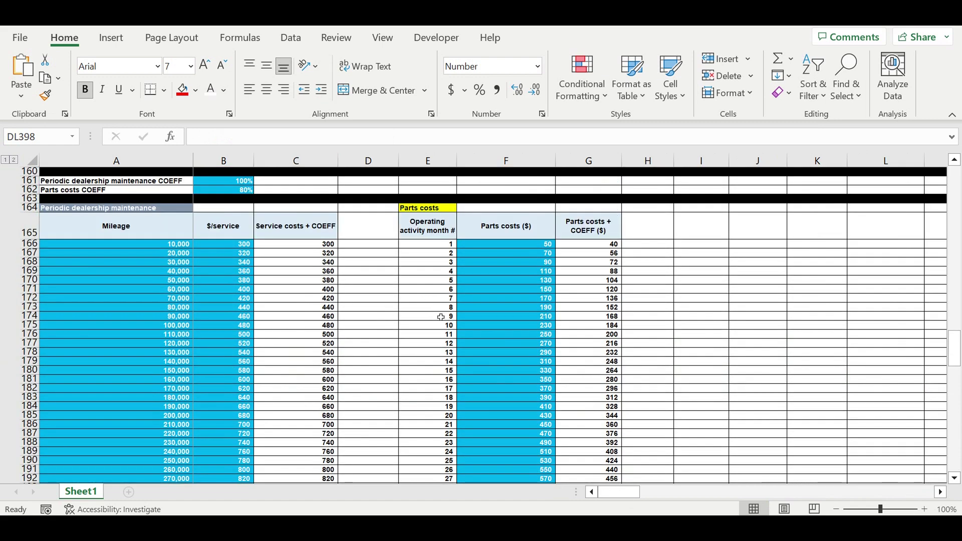
pyautogui.click(436, 372)
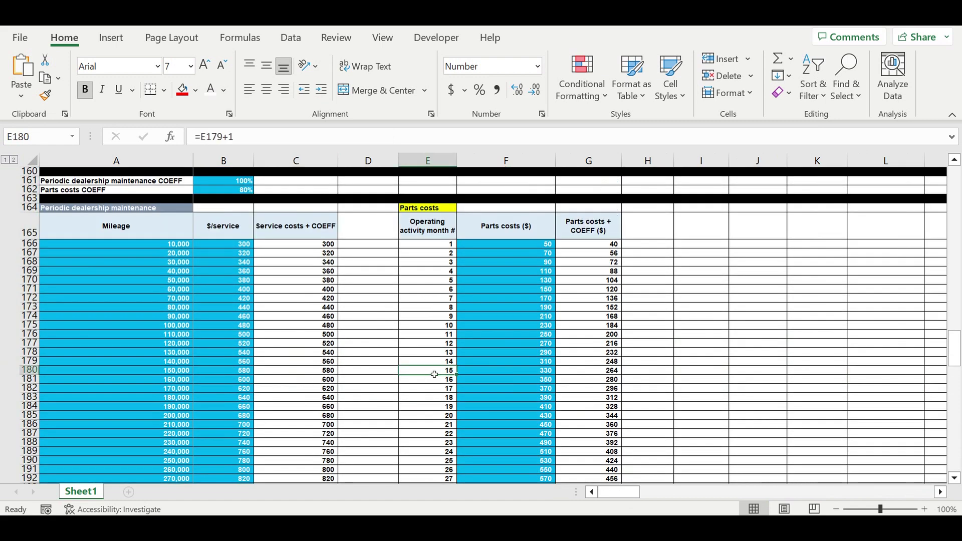
pyautogui.moveTo(437, 372); pyautogui.dragTo(598, 375)
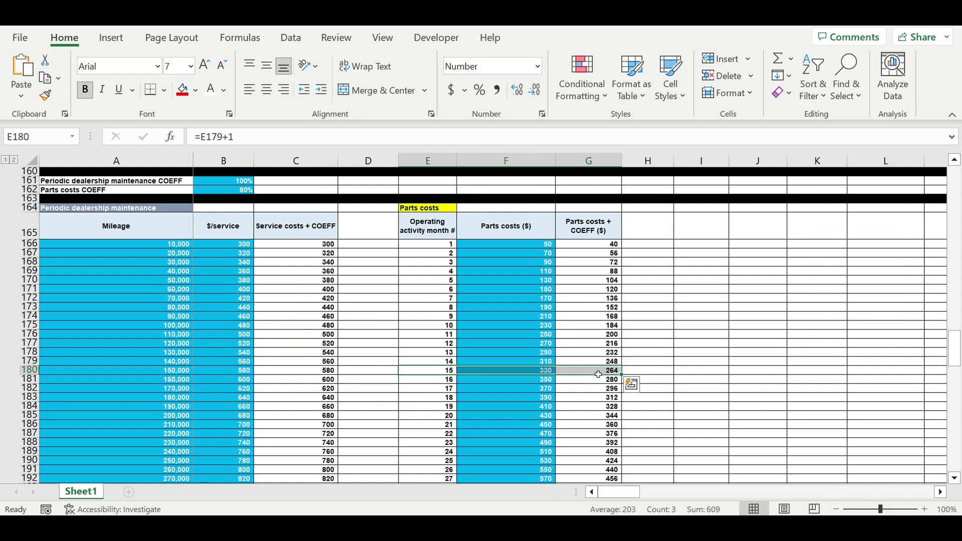
pyautogui.click(598, 374)
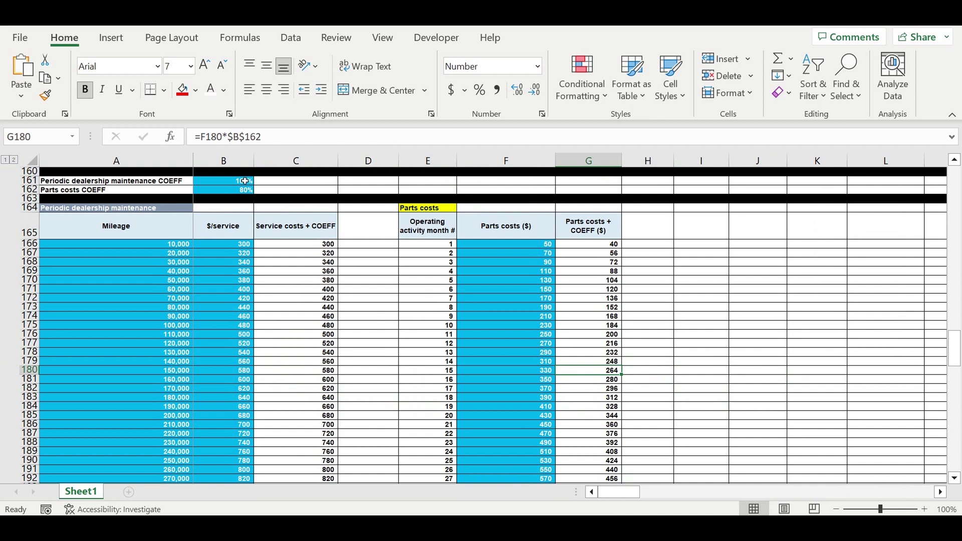
# Set the Parts costs COEFF in B162 to 100%
pyautogui.click(236, 193)
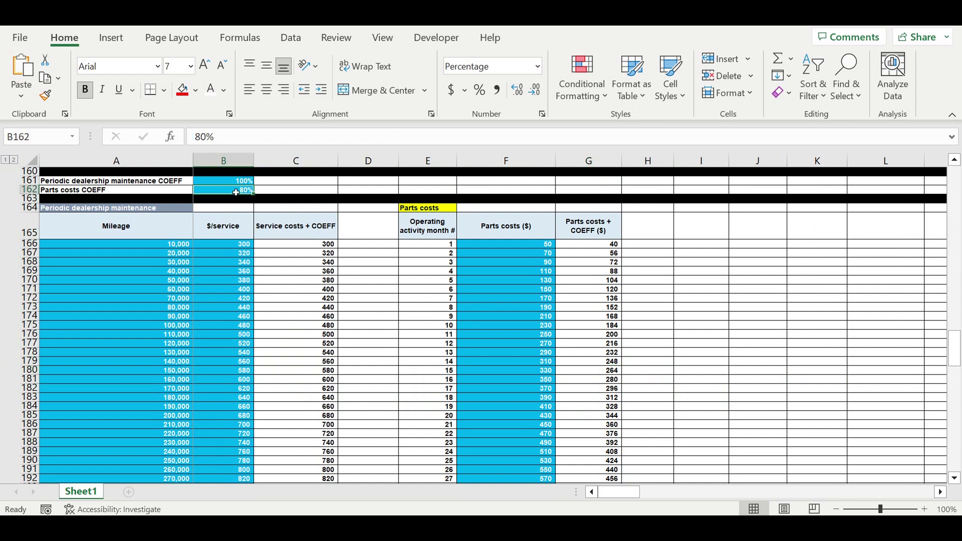
pyautogui.write('100')
pyautogui.press('Return')
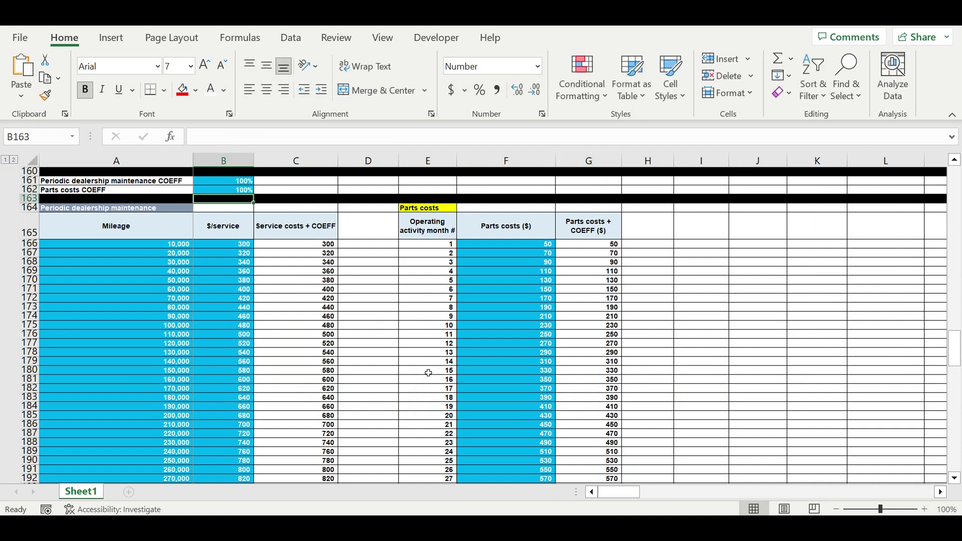
# Check the adjusted parts cost for operating month 15 and locate that month in the car's operating activity row 159
pyautogui.click(429, 373)
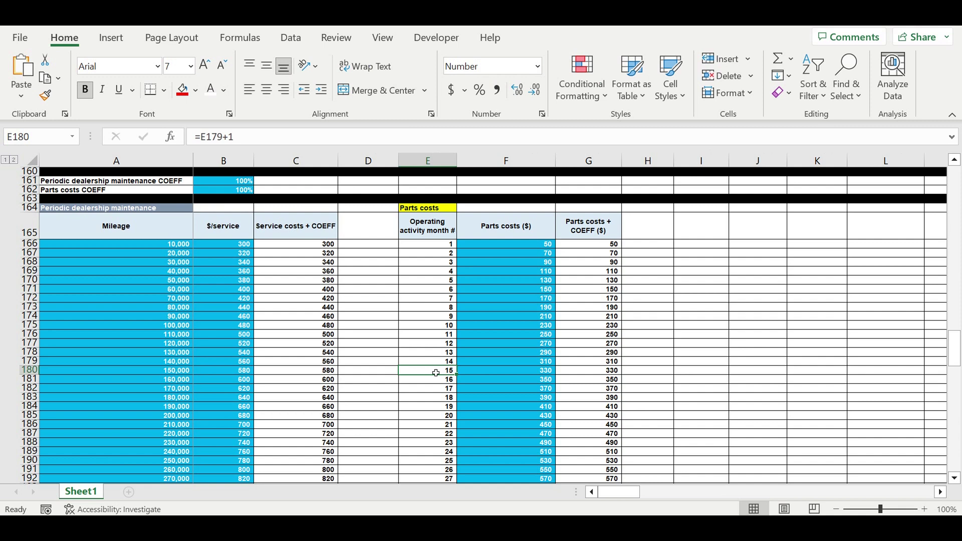
pyautogui.click(592, 370)
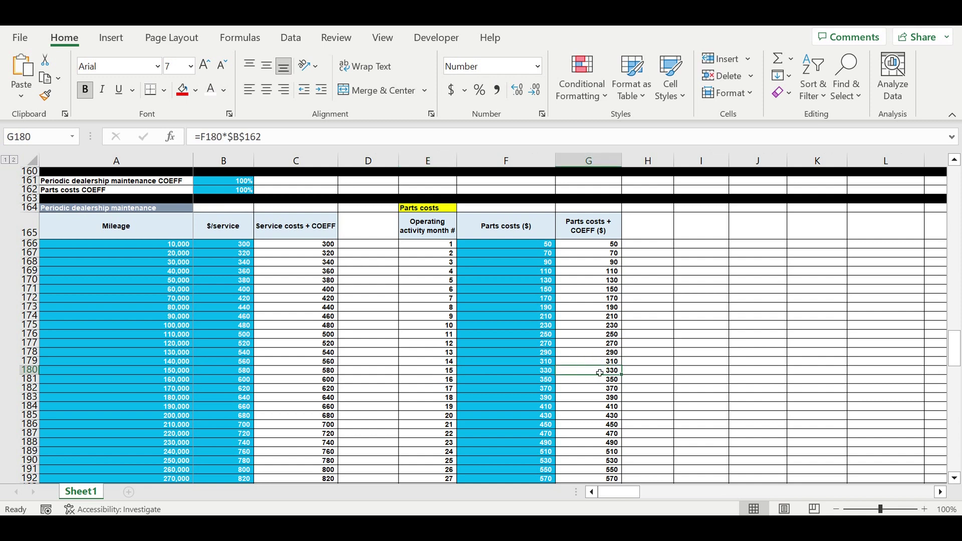
pyautogui.scroll(6, 600, 372)
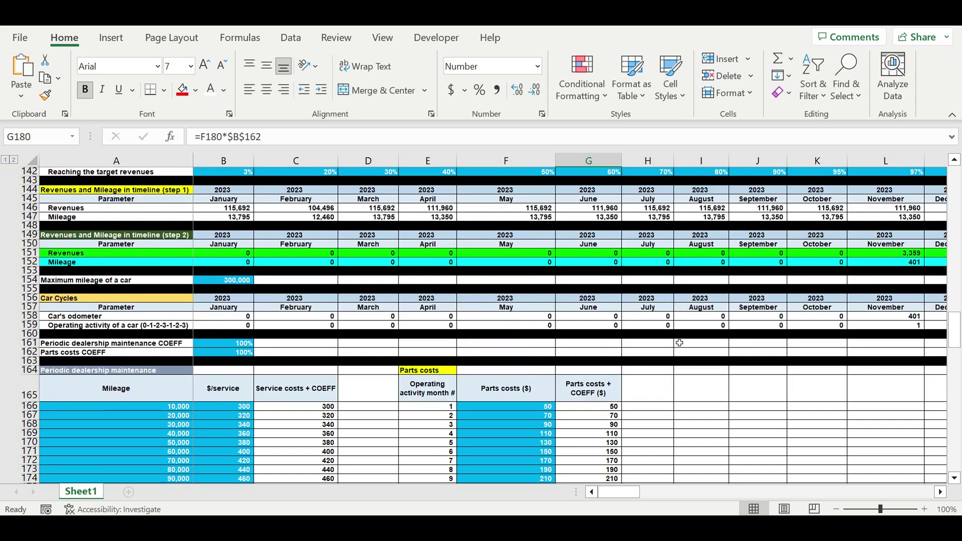
pyautogui.click(29, 325)
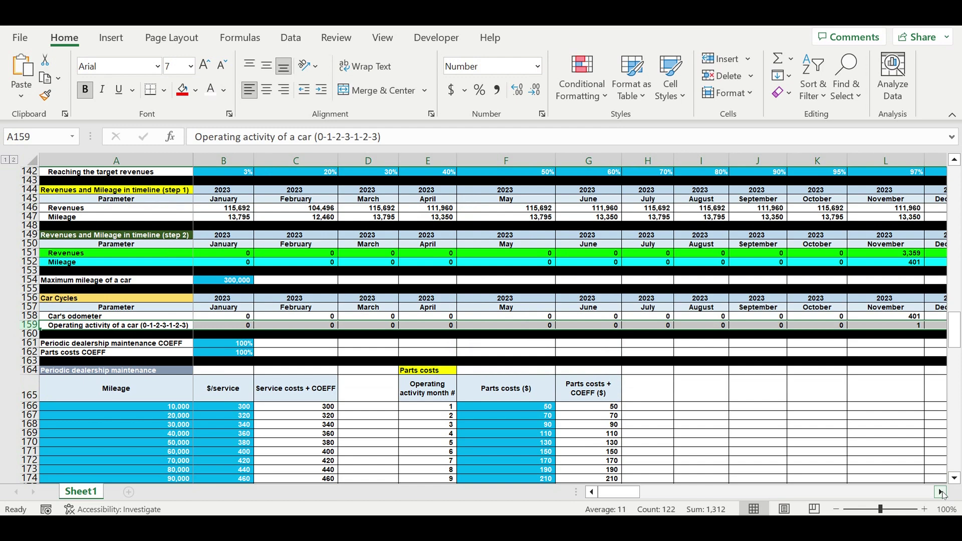
pyautogui.click(942, 493)
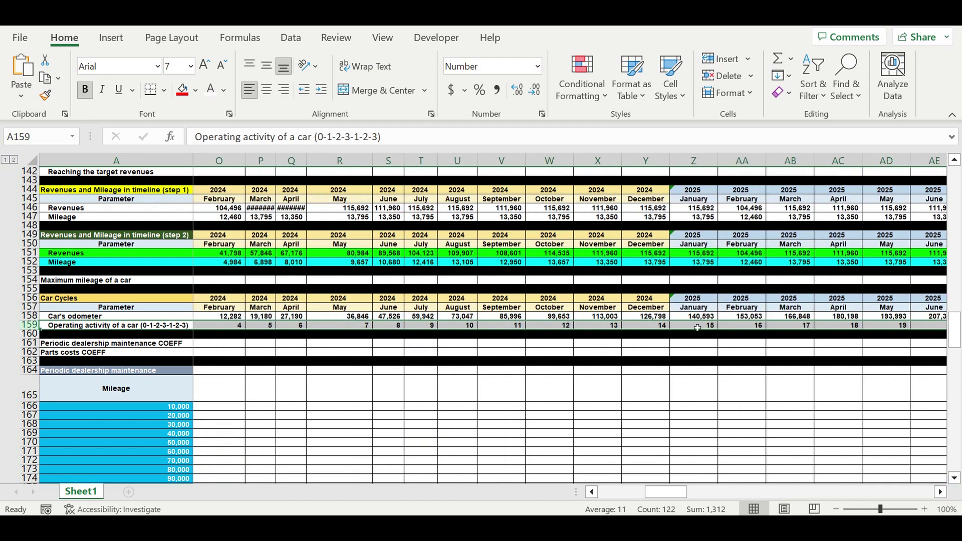
pyautogui.click(698, 328)
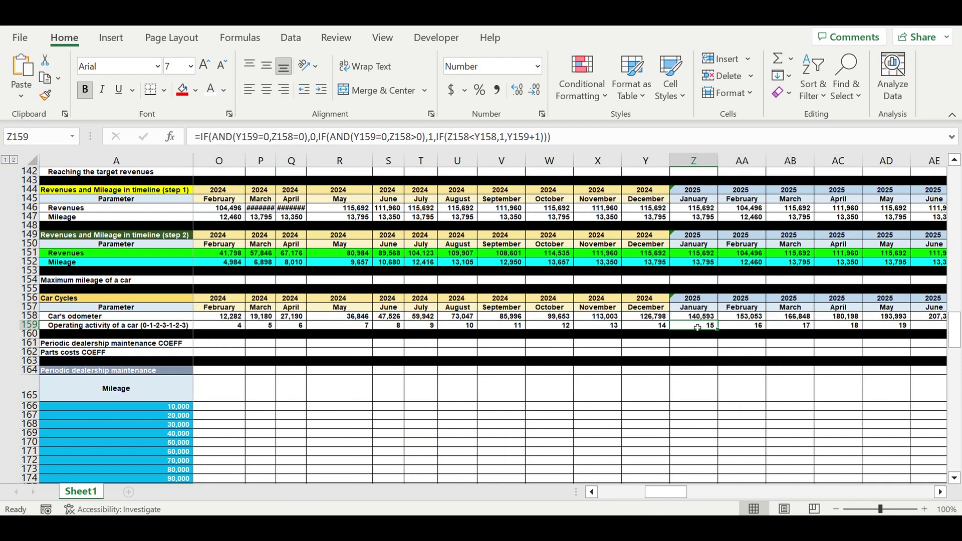
# Check the January 2025 parts cost in row 393 by tracing column Z down from operating month 15
pyautogui.click(706, 166)
pyautogui.scroll(-18, 788, 369)
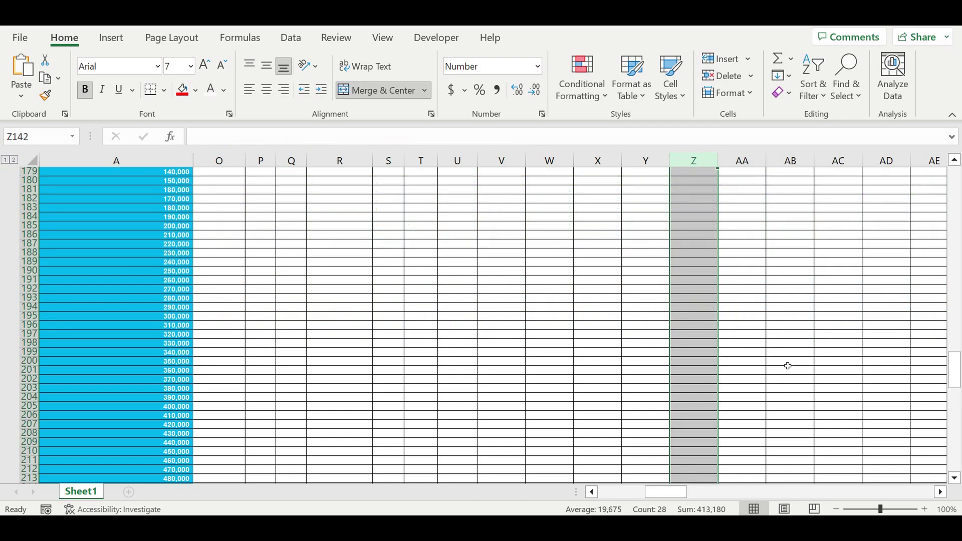
pyautogui.scroll(-20, 789, 369)
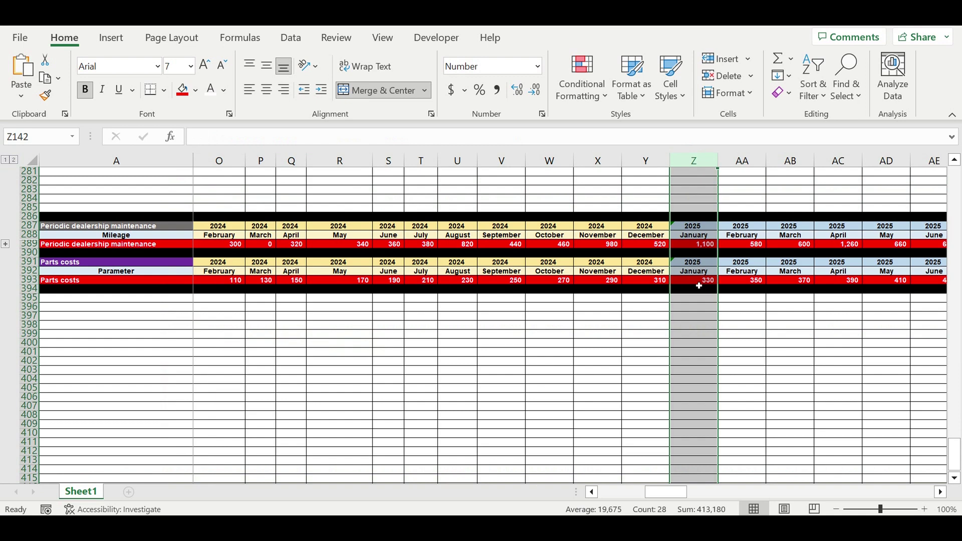
pyautogui.scroll(20, 742, 395)
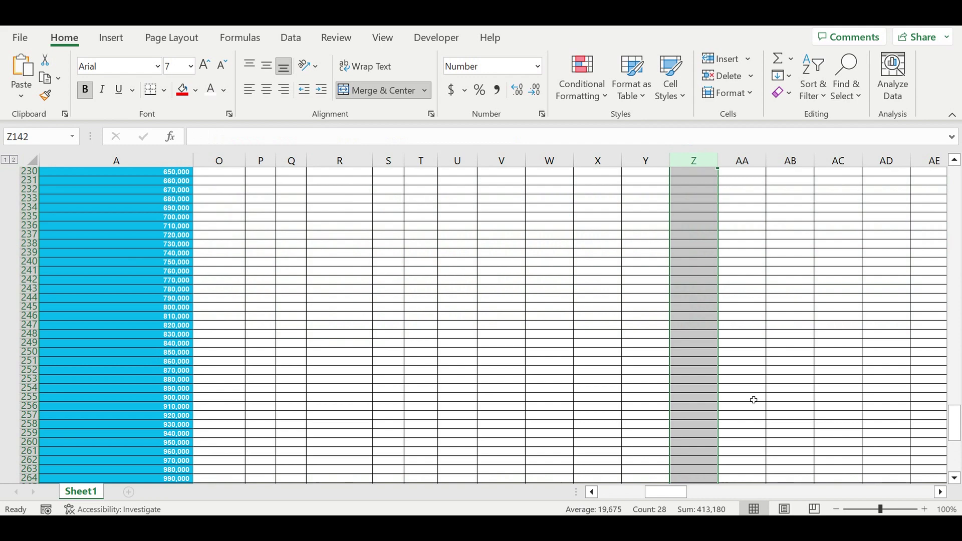
pyautogui.scroll(20, 750, 400)
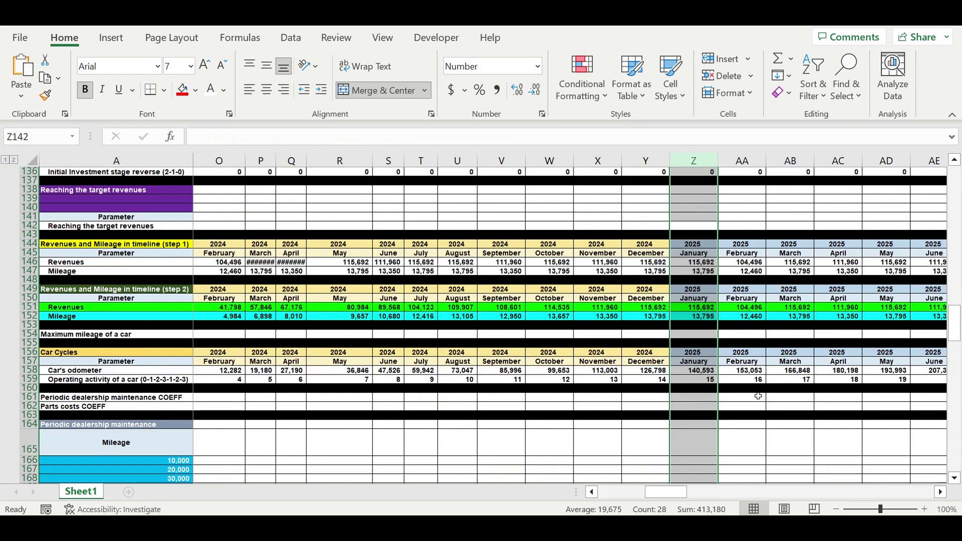
# Find where the car's operating activity restarts in row 159 and locate operating month 15 of the second car cycle
pyautogui.click(700, 406)
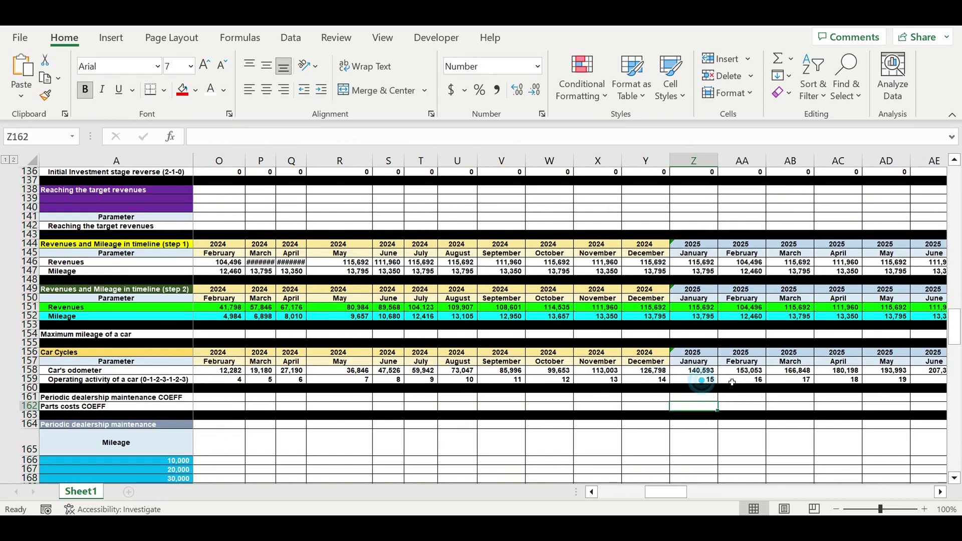
pyautogui.moveTo(742, 406); pyautogui.dragTo(953, 397)
pyautogui.moveTo(675, 493); pyautogui.dragTo(708, 492)
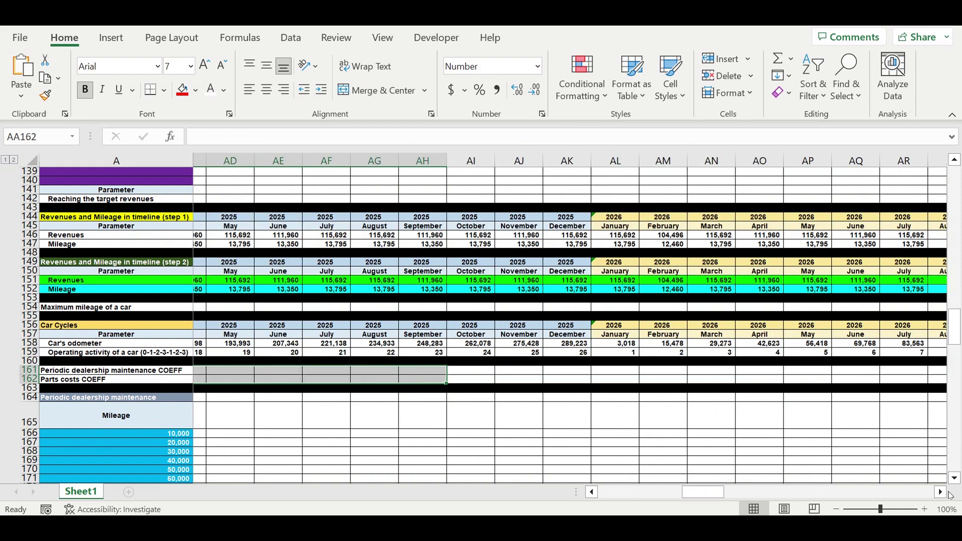
pyautogui.click(621, 355)
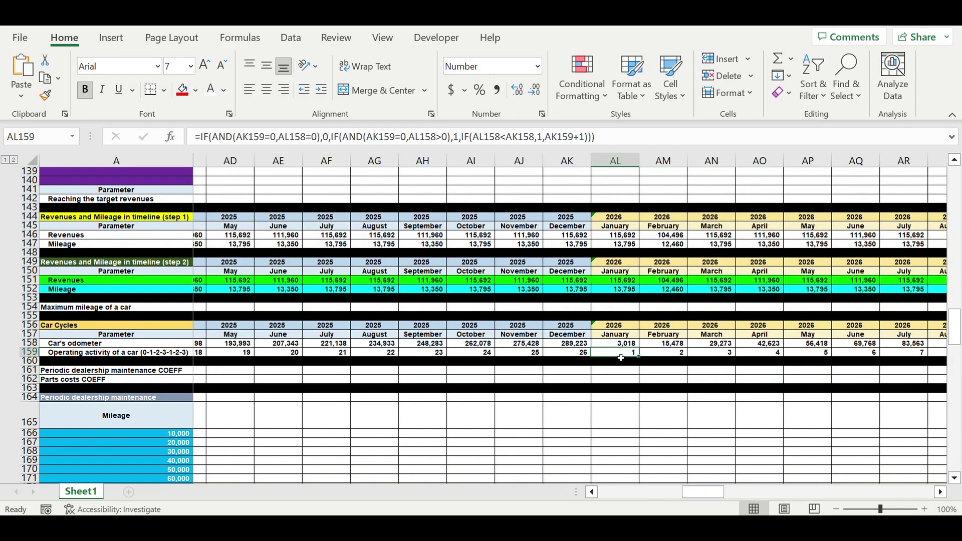
pyautogui.click(940, 493)
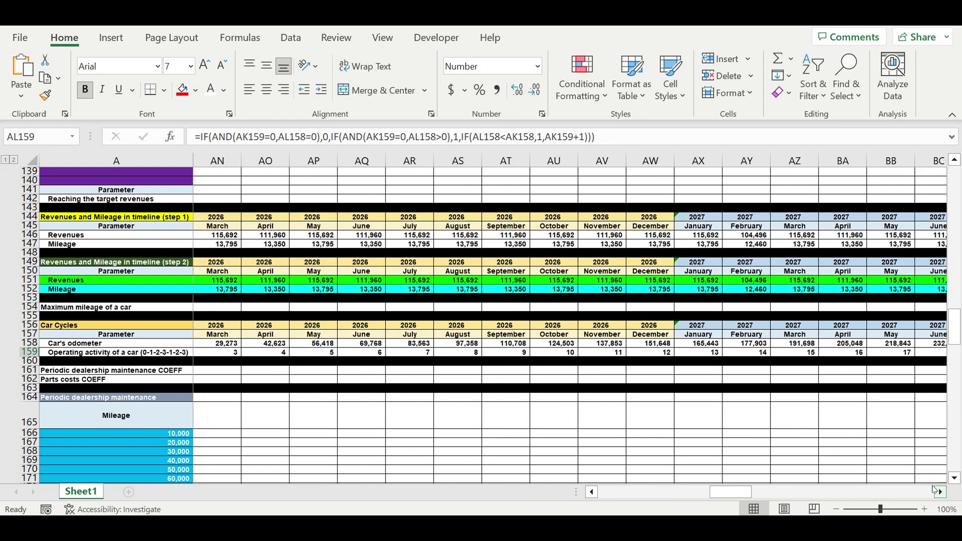
pyautogui.click(807, 353)
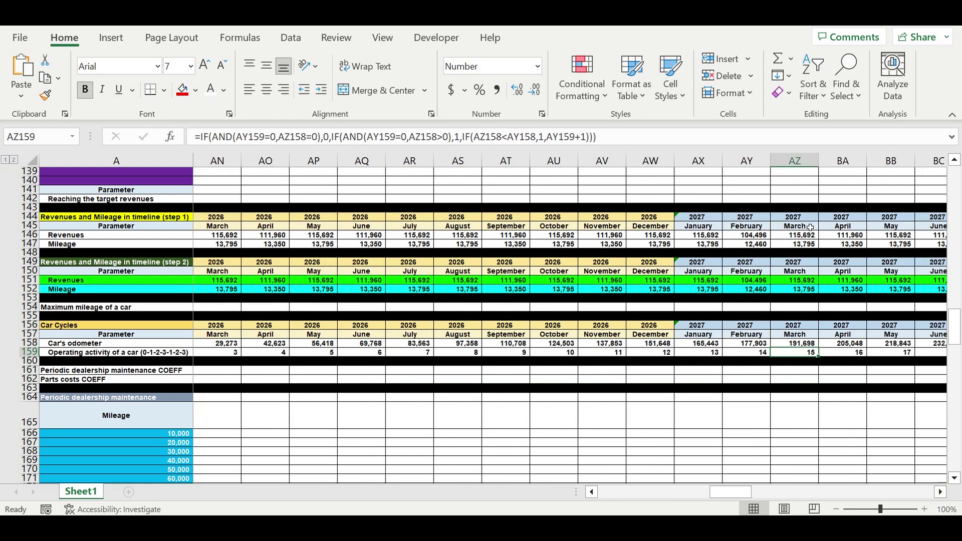
# Check the March 2027 parts cost and its lookup formula in AZ393 by tracing column AZ down
pyautogui.click(802, 162)
pyautogui.scroll(-20, 827, 354)
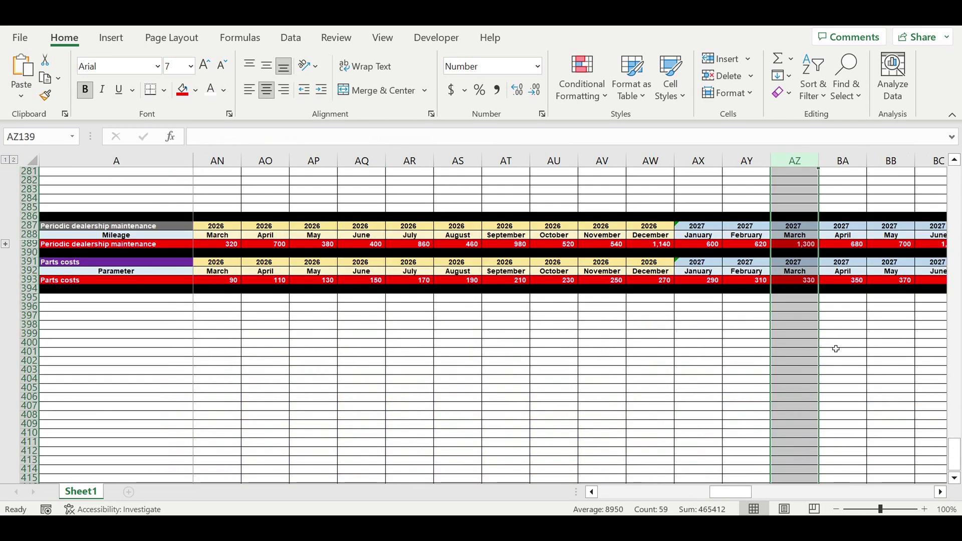
pyautogui.click(796, 282)
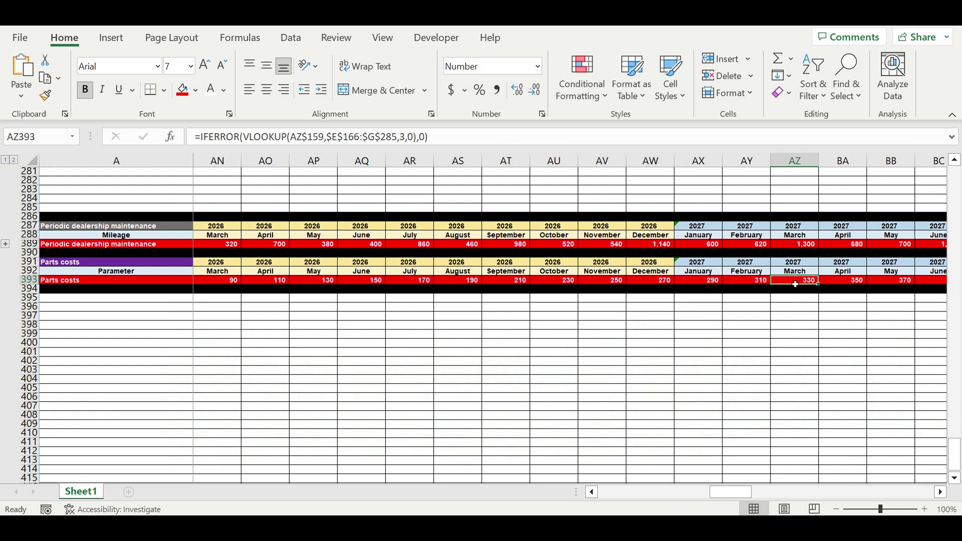
# Review the periodic dealership maintenance table from A166 to column C and the parts costs table from E166 to column G
pyautogui.moveTo(742, 499); pyautogui.dragTo(543, 500)
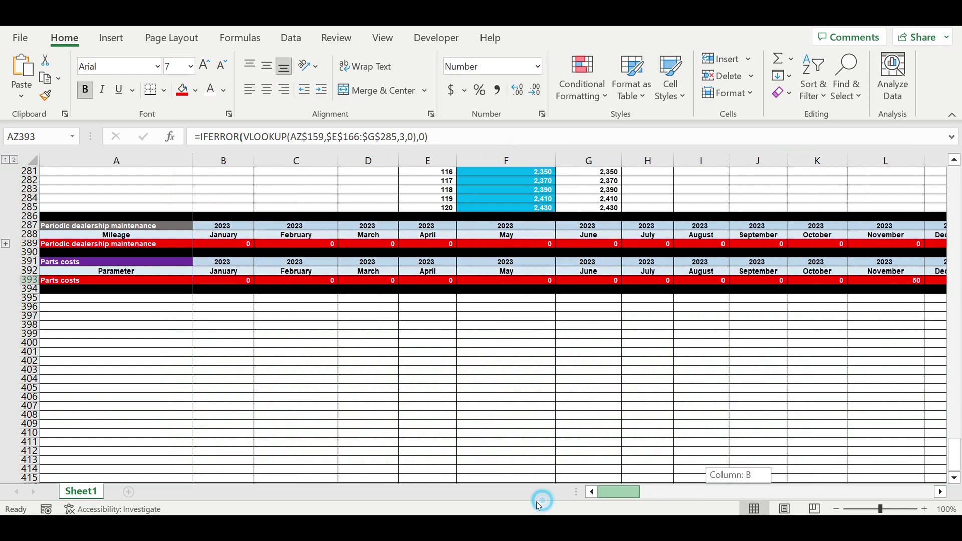
pyautogui.scroll(11, 461, 381)
pyautogui.scroll(20, 476, 362)
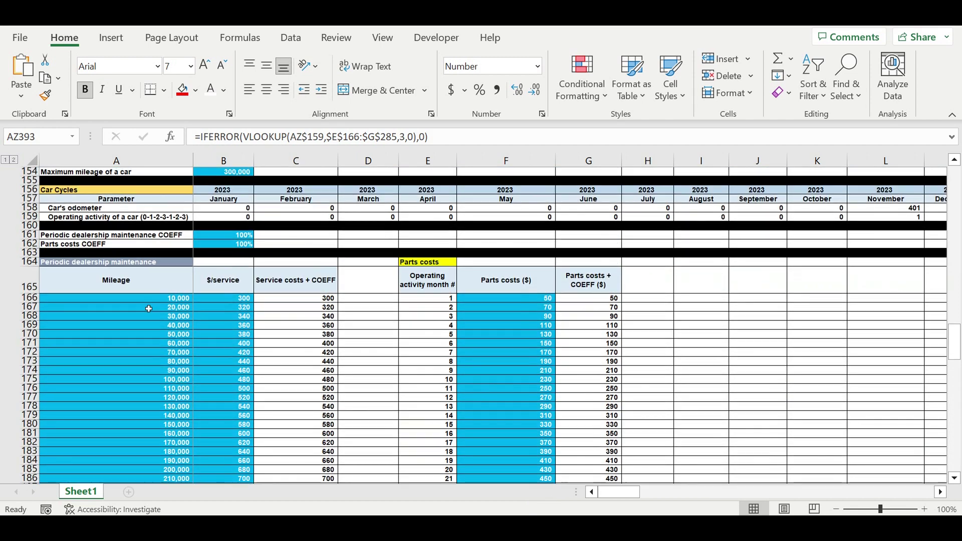
pyautogui.moveTo(150, 298); pyautogui.dragTo(321, 433)
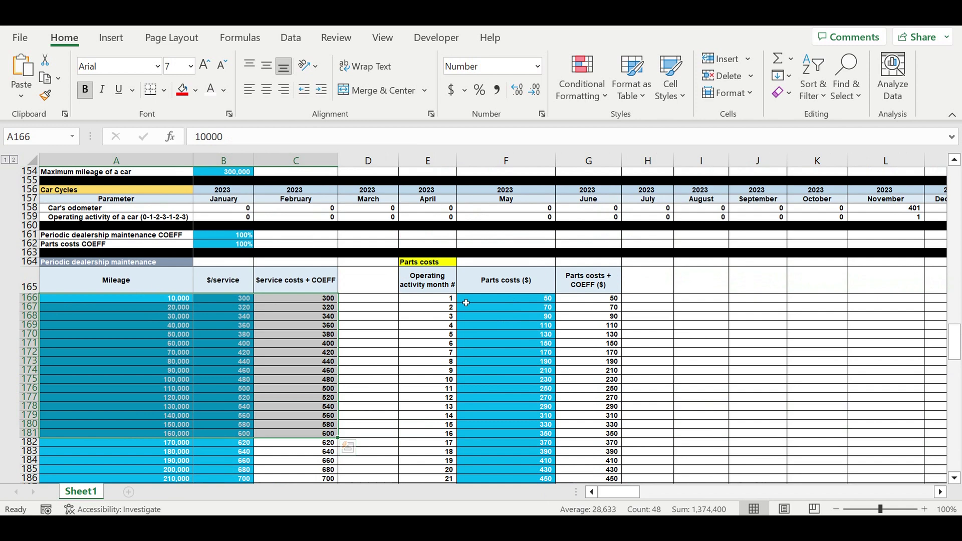
pyautogui.moveTo(441, 298); pyautogui.dragTo(582, 452)
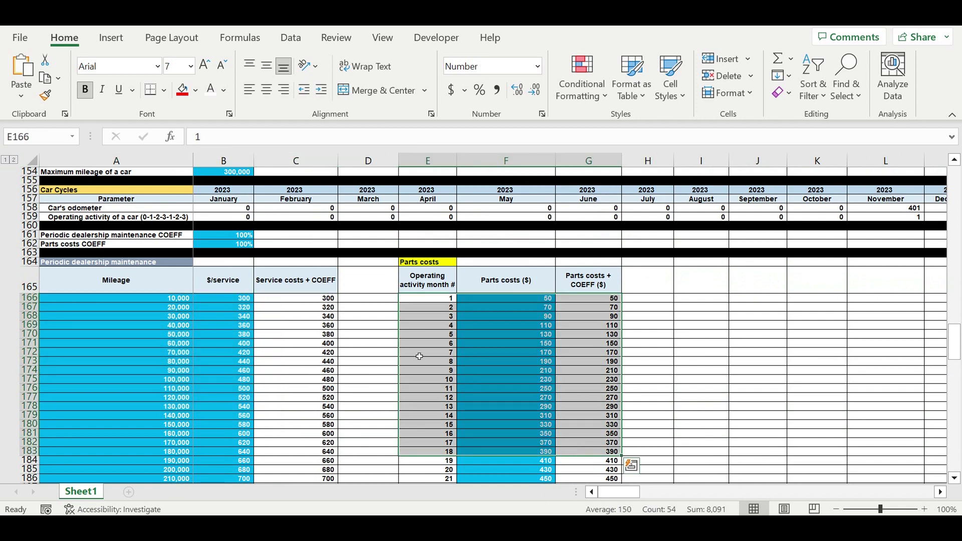
# Indent the two COEFF labels in A161:A162 one level and widen column A slightly
pyautogui.moveTo(94, 239); pyautogui.dragTo(95, 245)
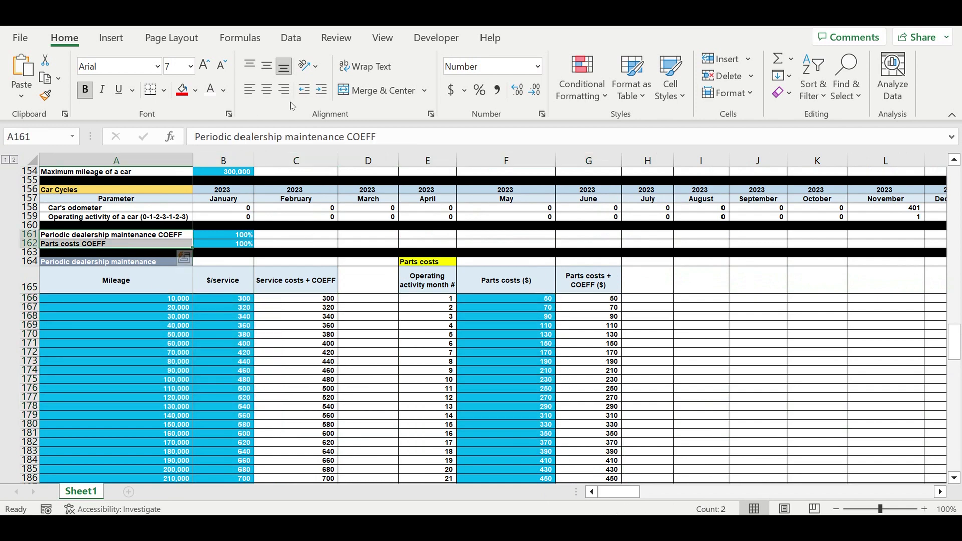
pyautogui.click(322, 90)
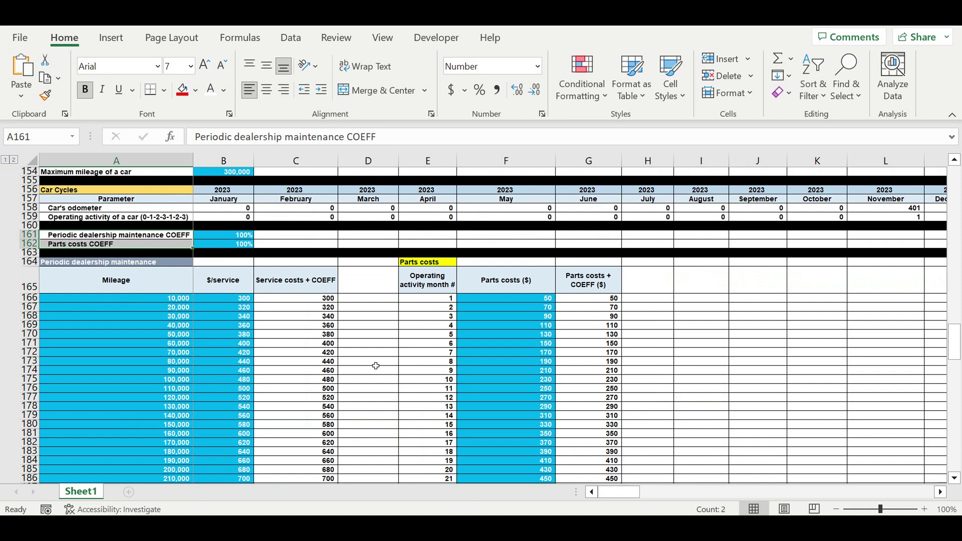
pyautogui.click(376, 366)
pyautogui.moveTo(193, 161); pyautogui.dragTo(195, 161)
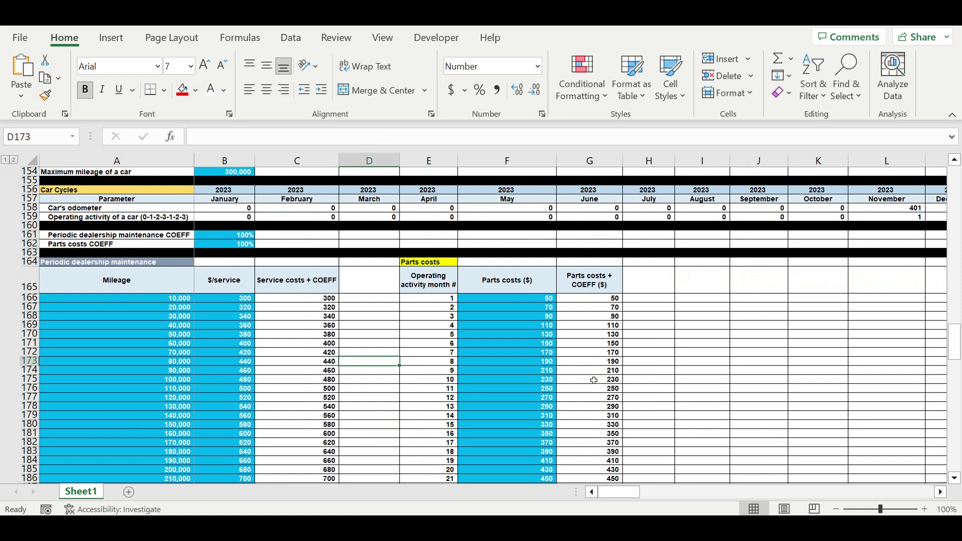